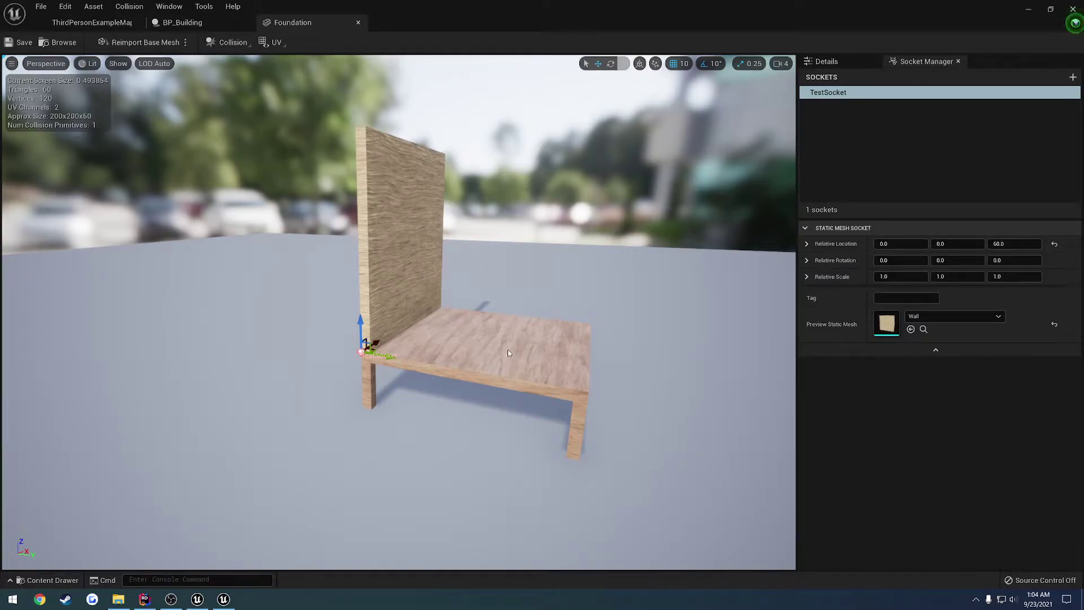
Step: Rename the TestSocket socket on the Foundation mesh as Pos0
right_click_drag(399, 312, 717, 312)
right_click_drag(540, 351, 587, 413)
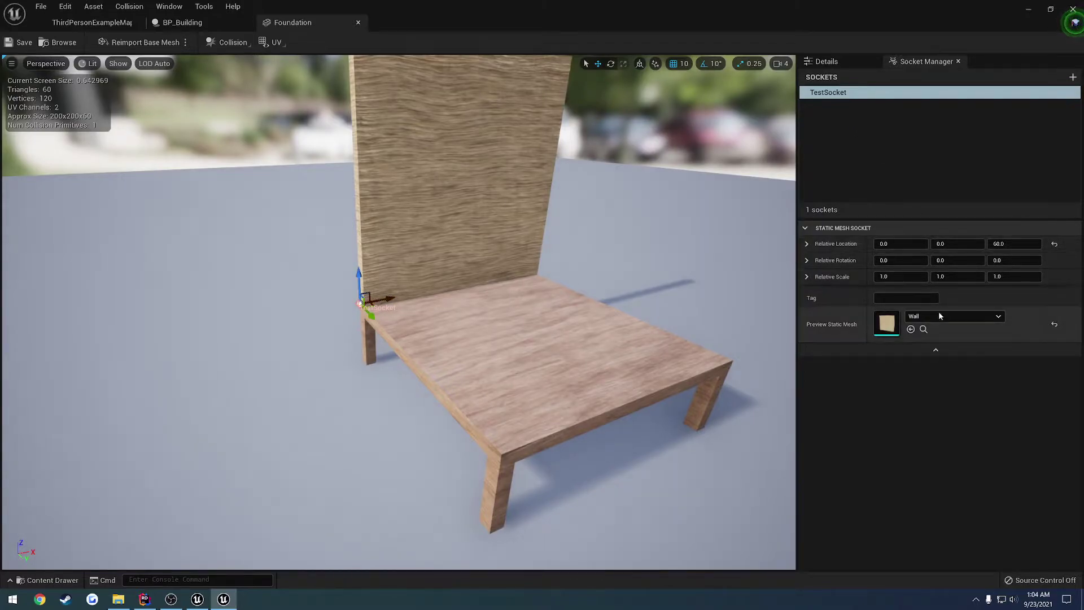
left_click(838, 93)
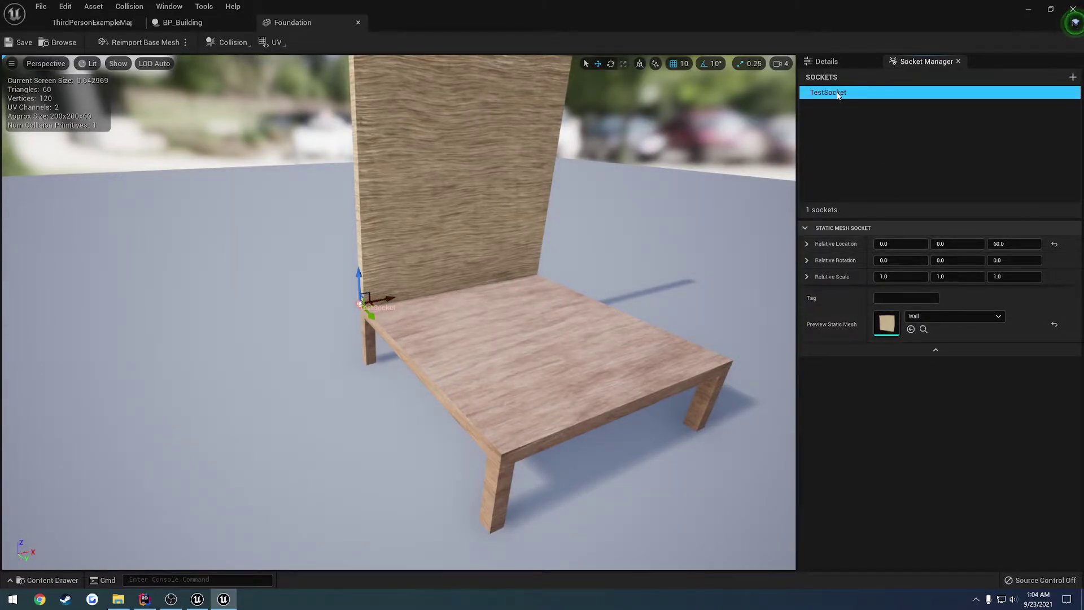
right_click(838, 93)
left_click(868, 125)
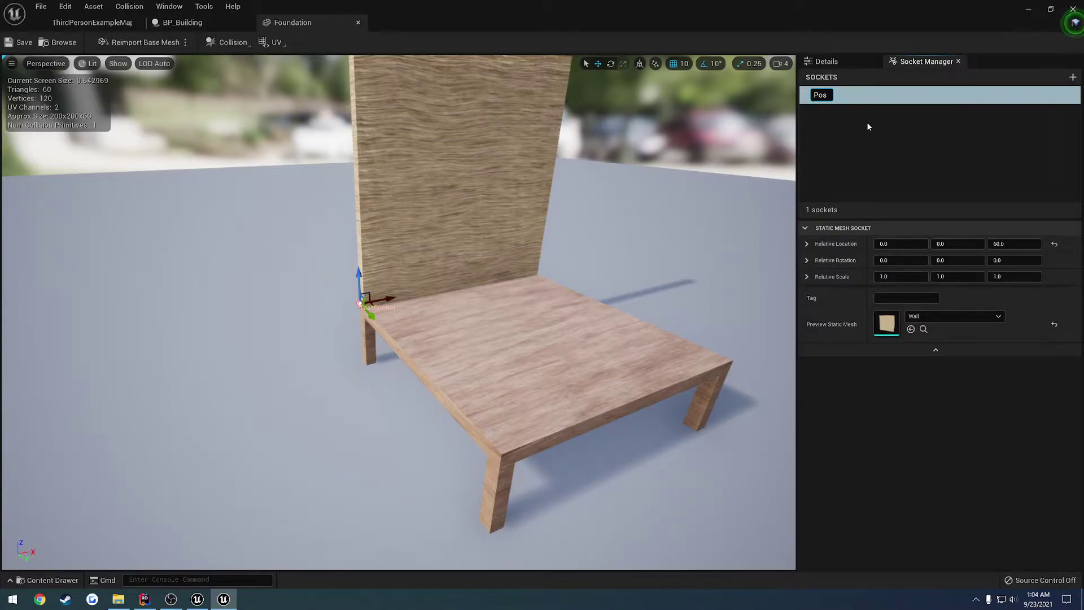
type("Pos0")
key("Return")
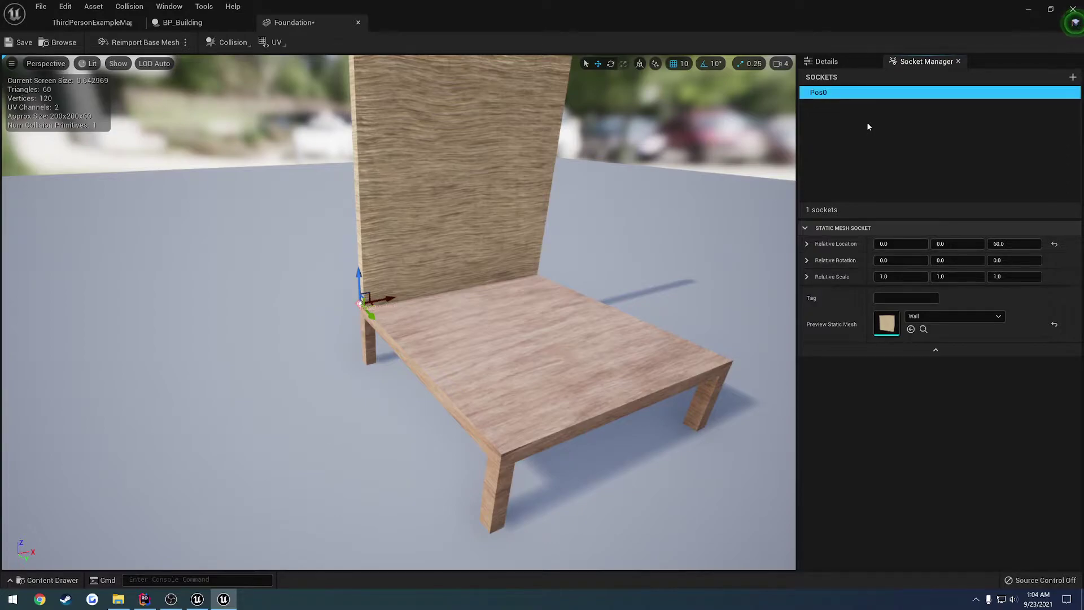
Step: Create a second socket, place it at Y 50 and Z 60, and name it Pos1
left_click(1073, 77)
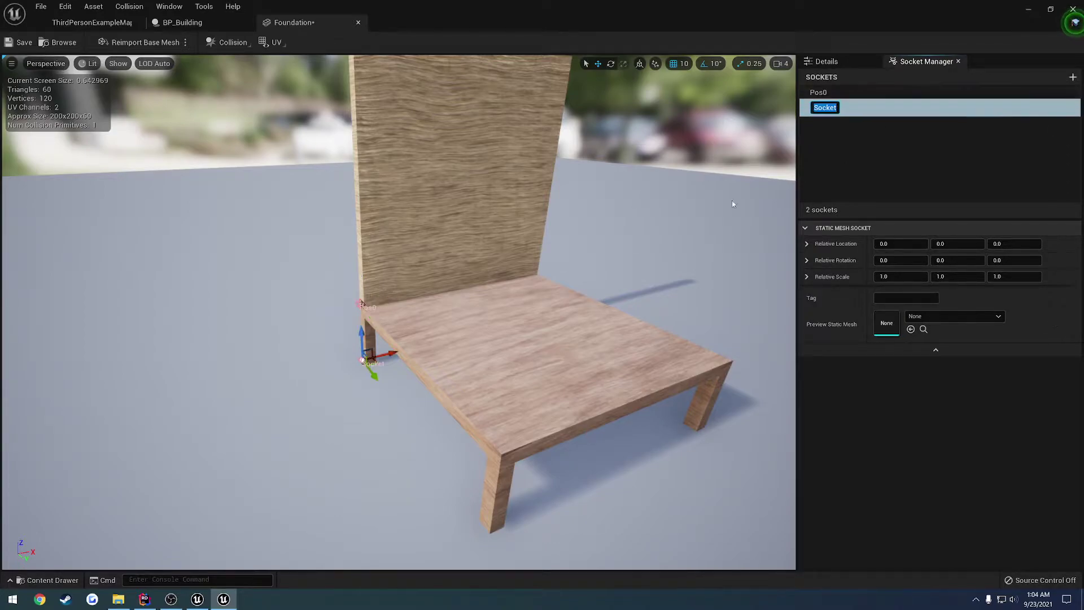
left_click(359, 338)
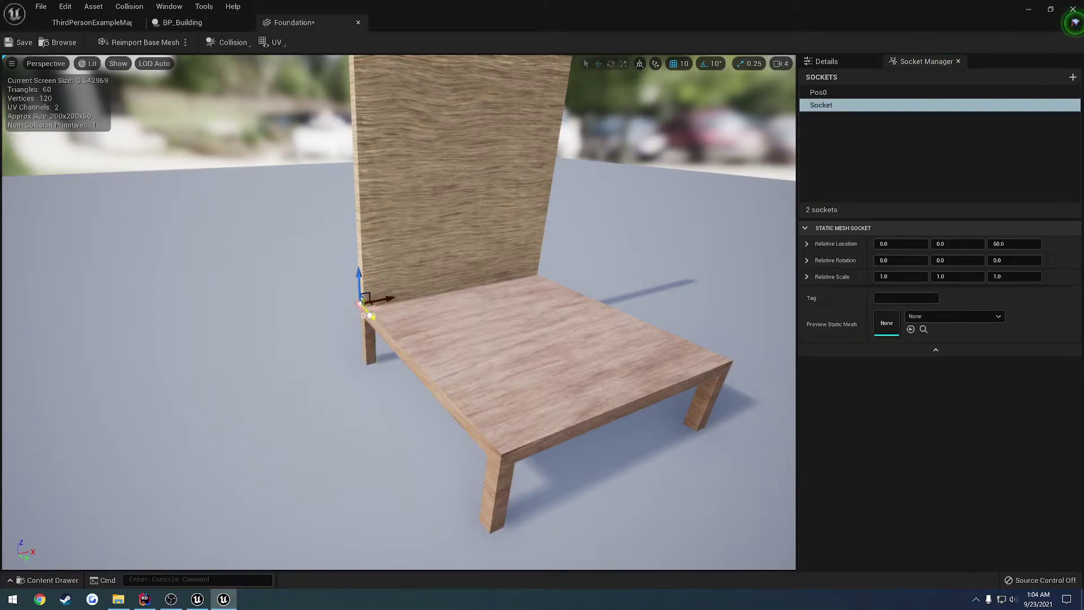
left_click(824, 105)
right_click(822, 106)
left_click(859, 141)
type("Pos1")
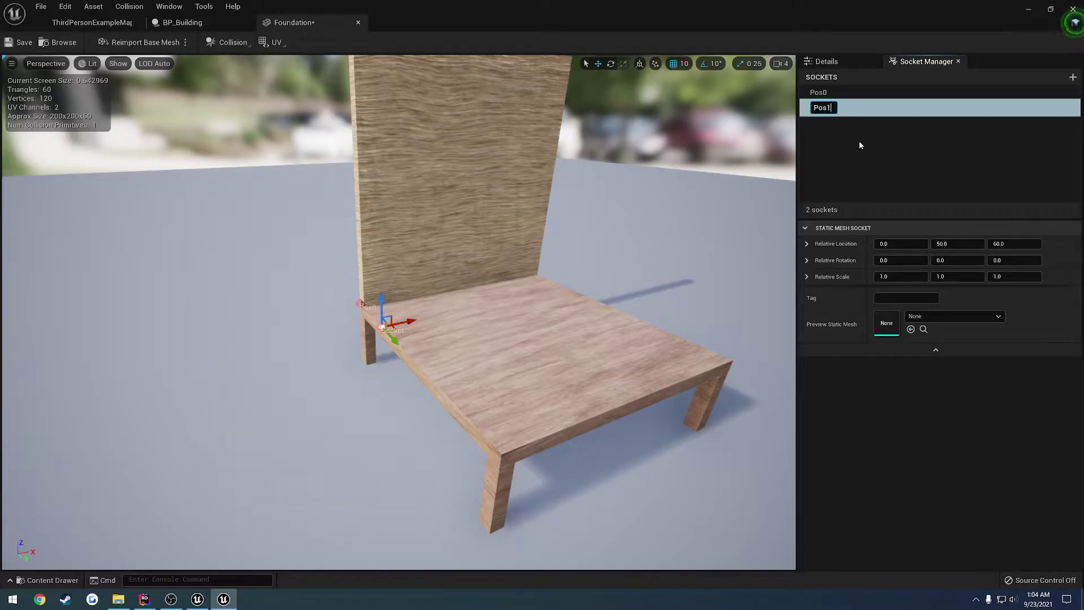
key("Return")
Step: Preview the Wall mesh on the Pos1 socket and rotate the socket 90 degrees about the vertical axis
left_click(972, 317)
type("wall")
left_click(924, 411)
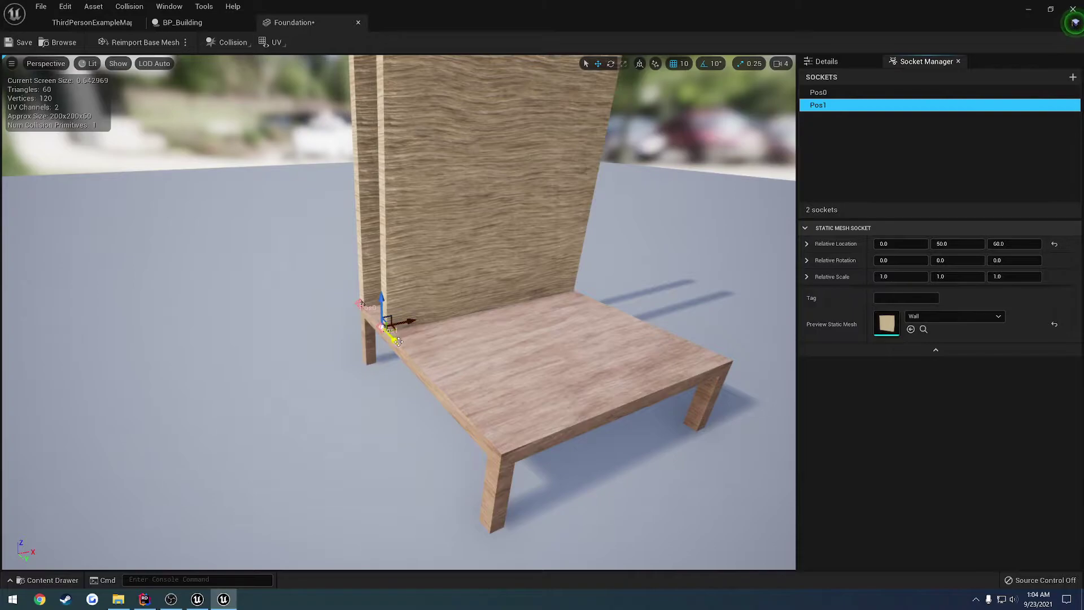
right_click_drag(398, 341, 392, 346)
left_click_drag(399, 341, 350, 342)
right_click_drag(399, 341, 277, 305)
left_click_drag(384, 294, 435, 274)
key("w")
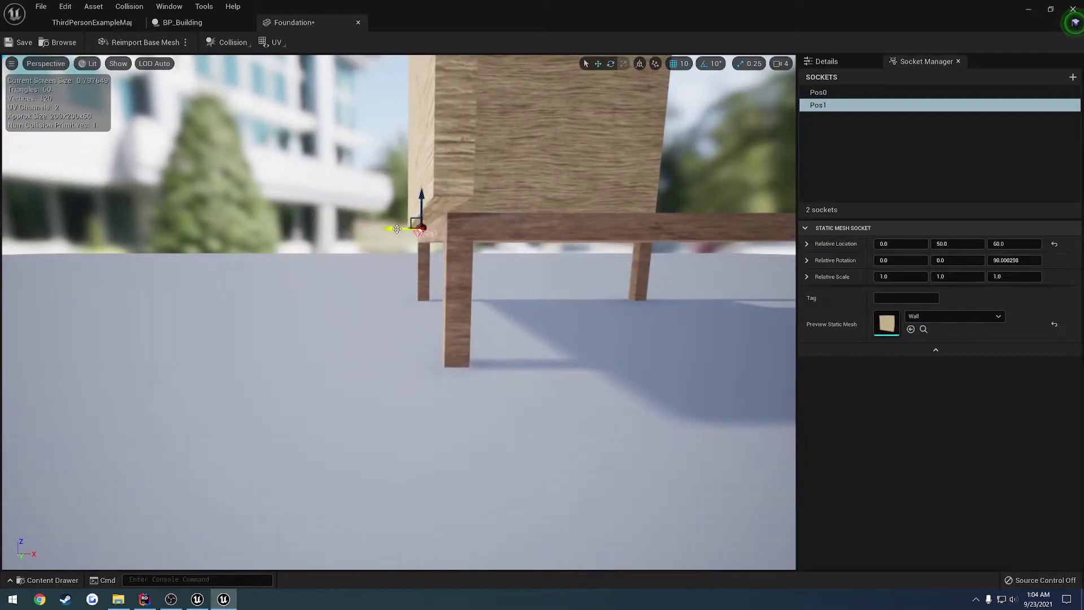
Step: Move the Pos1 socket to the foundation corner beside Pos0, at X 10 and Y 0
left_click_drag(397, 228, 411, 229)
right_click_drag(411, 229, 480, 272)
left_click_drag(333, 305, 295, 286)
mouse_move(321, 292)
right_mouse_down()
mouse_move(322, 276)
mouse_move(525, 282)
mouse_move(446, 293)
mouse_move(367, 271)
mouse_move(316, 288)
mouse_move(243, 283)
mouse_move(153, 327)
mouse_move(141, 319)
mouse_move(153, 316)
mouse_move(159, 237)
mouse_move(136, 259)
mouse_move(325, 277)
right_mouse_up()
mouse_move(412, 289)
right_mouse_down()
mouse_move(405, 325)
mouse_move(421, 302)
right_mouse_up()
left_click_drag(407, 289, 374, 306)
left_click_drag(499, 395, 480, 395)
Step: Create two more sockets and name them Pos2 and Pos3
left_click(1073, 77)
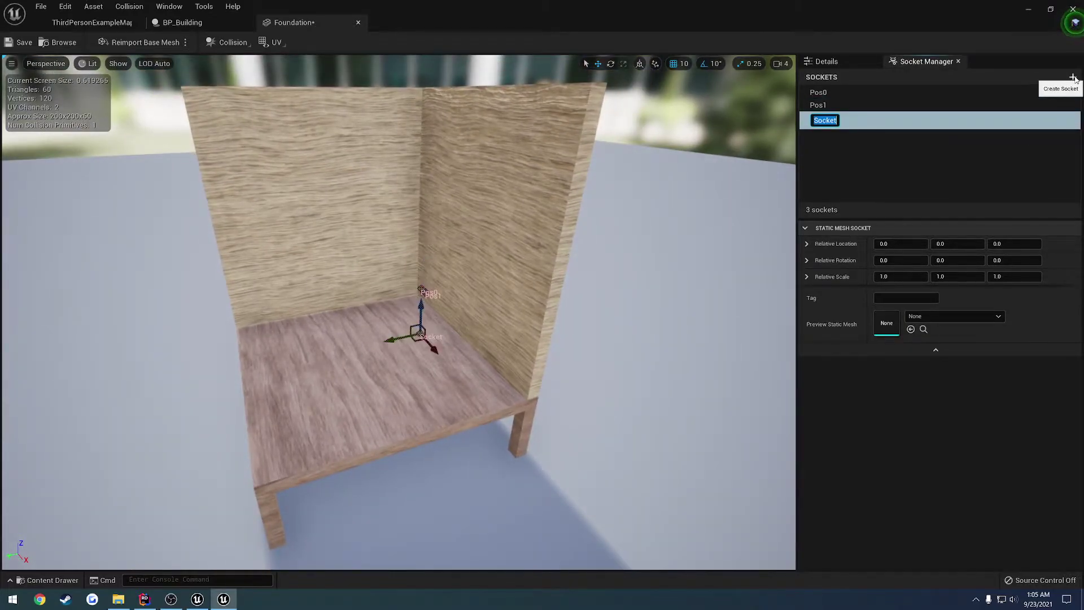
left_click(1072, 78)
right_click(830, 118)
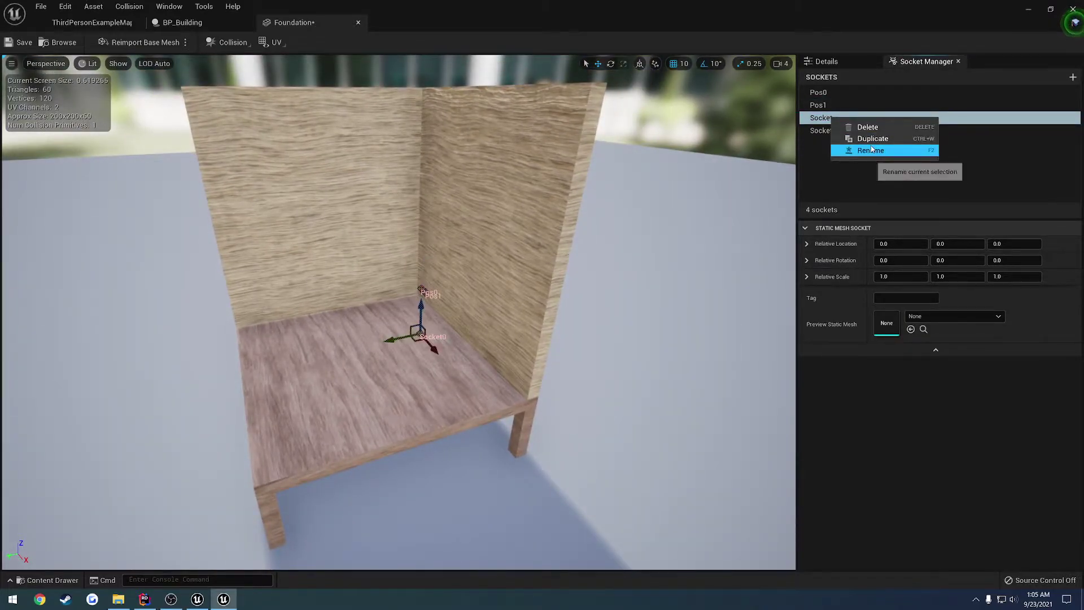
left_click(872, 149)
type("Pos2")
key("Return")
right_click(832, 131)
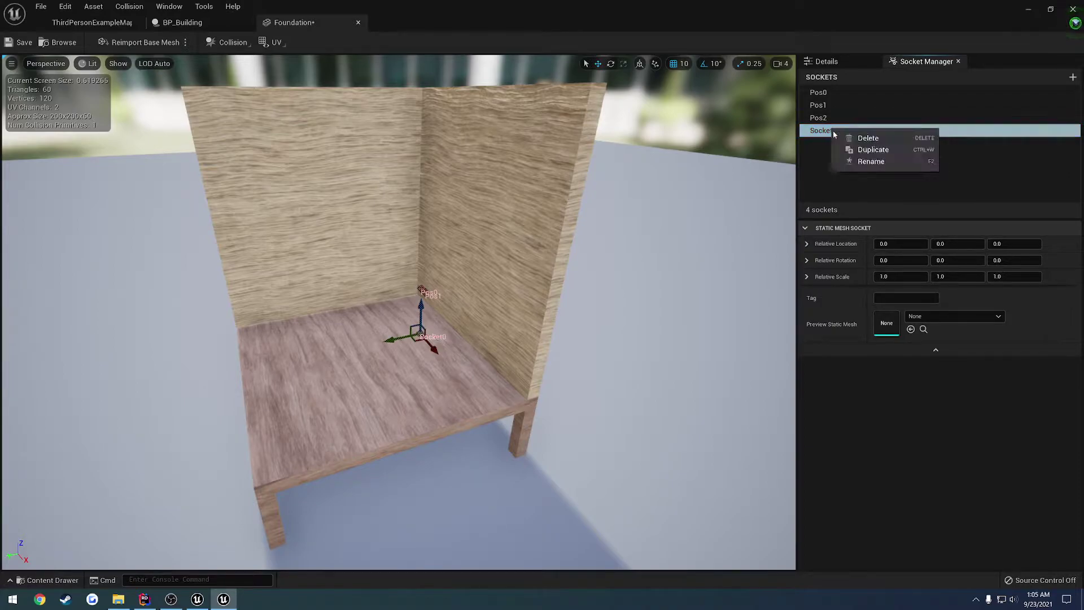
left_click(871, 162)
type("Pos3")
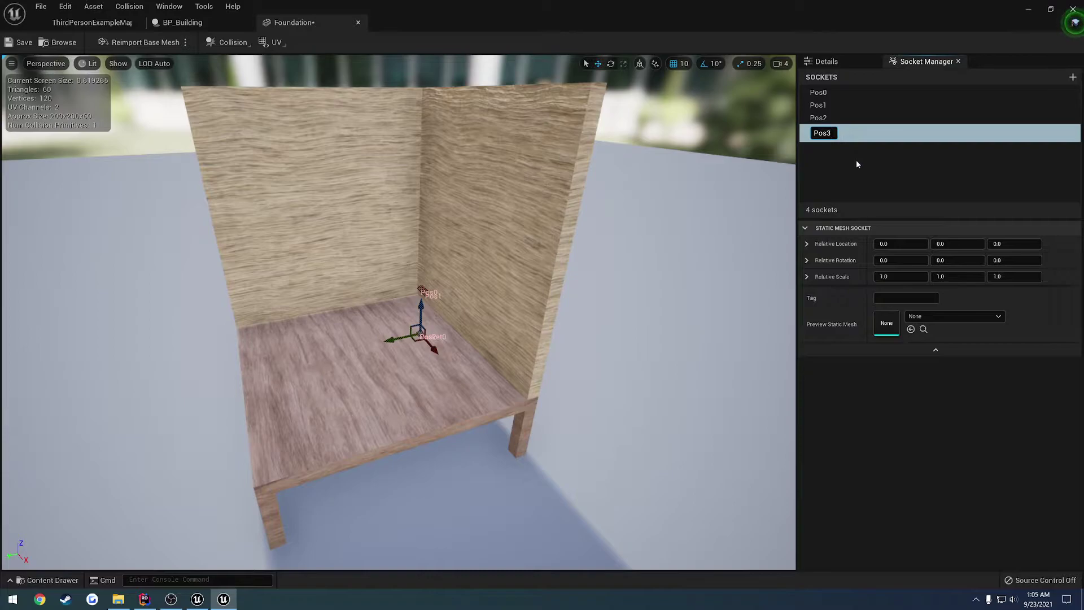
key("Return")
Step: Move the Pos2 socket to the foundation corner at X 200, Y 0, Z 60
left_click(819, 117)
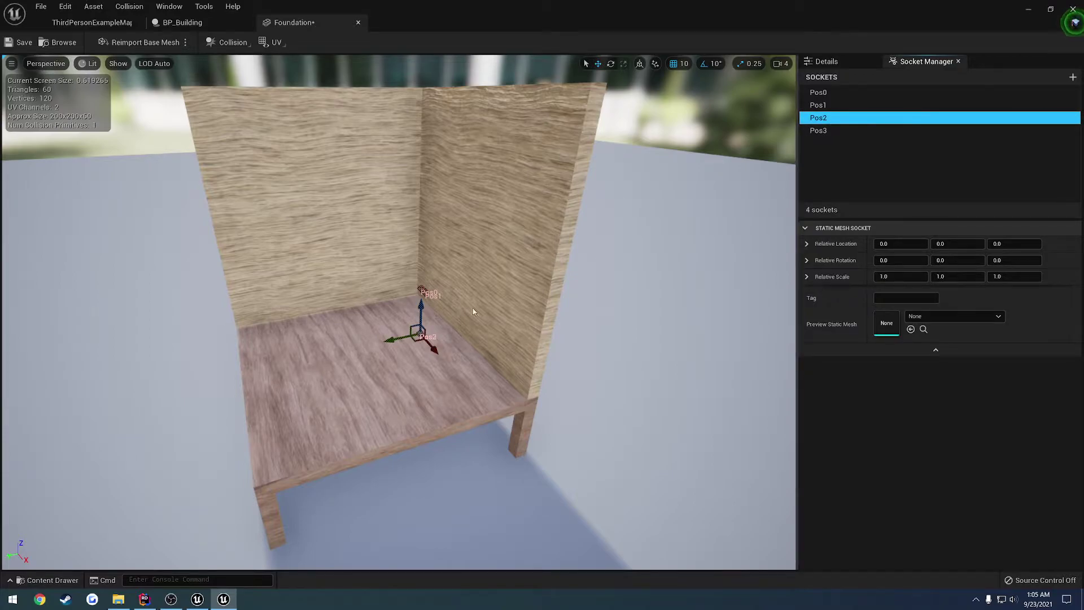
left_click_drag(420, 310, 419, 311)
right_click_drag(424, 290, 402, 291)
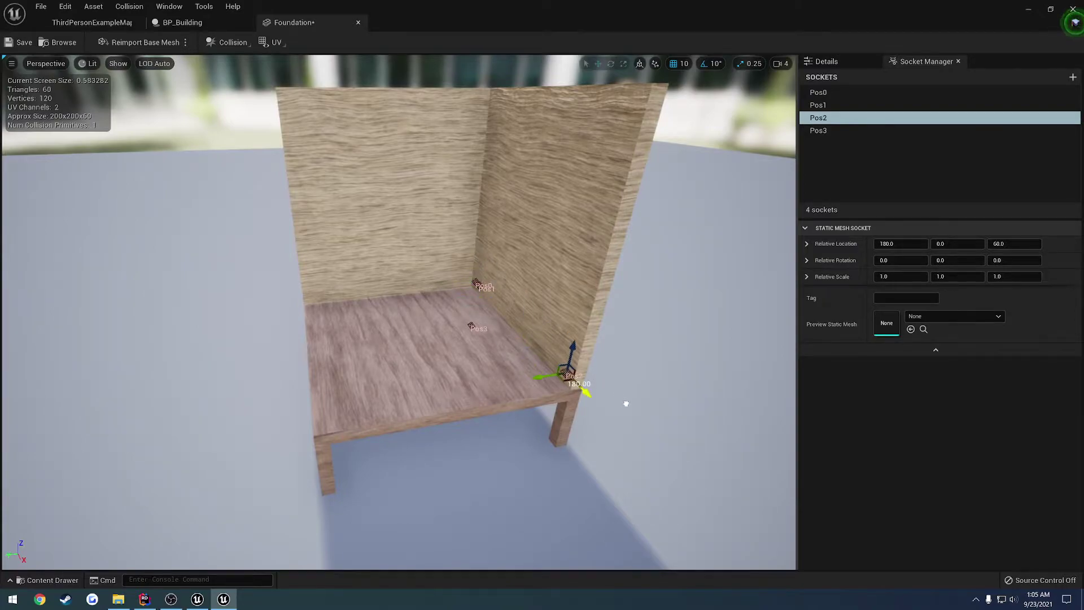
Step: Preview the Wall mesh on the Pos2 socket and rotate the socket 90 degrees about the vertical axis
left_click(939, 316)
type("was")
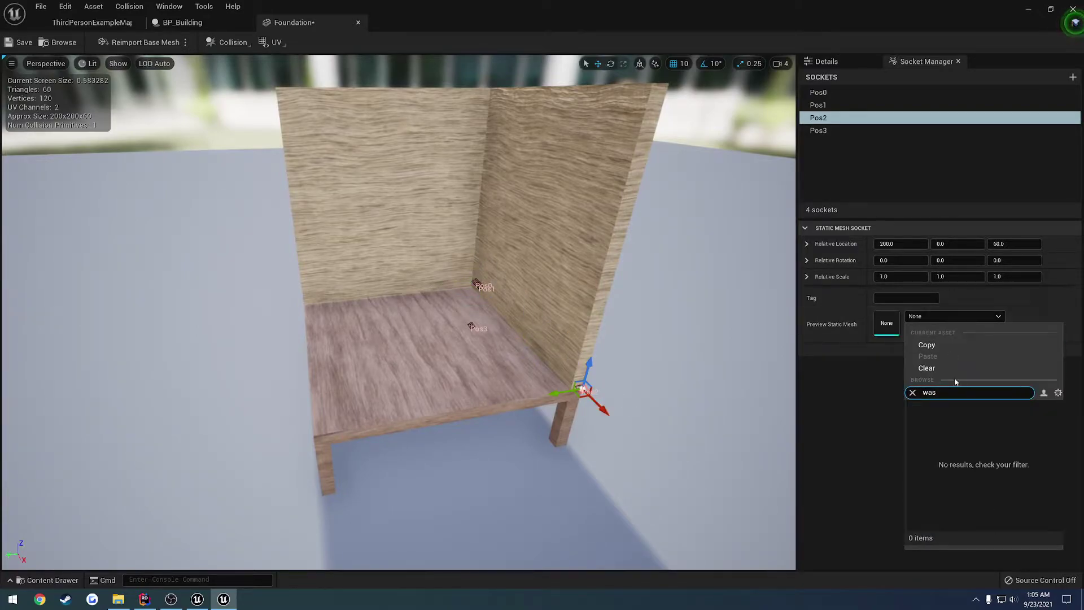
left_click(954, 412)
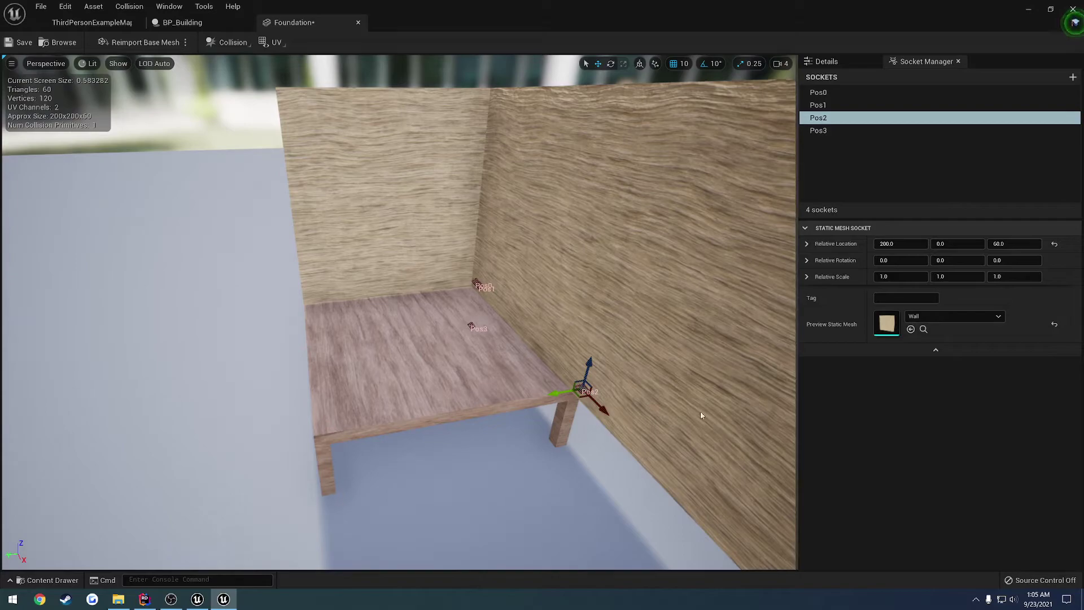
key("e")
left_click_drag(569, 405, 615, 419)
Step: Move the Pos3 socket to X 200, Y 150, Z 60 and preview the Wall mesh on it
key("a")
right_click_drag(449, 339, 599, 339)
left_click(368, 336)
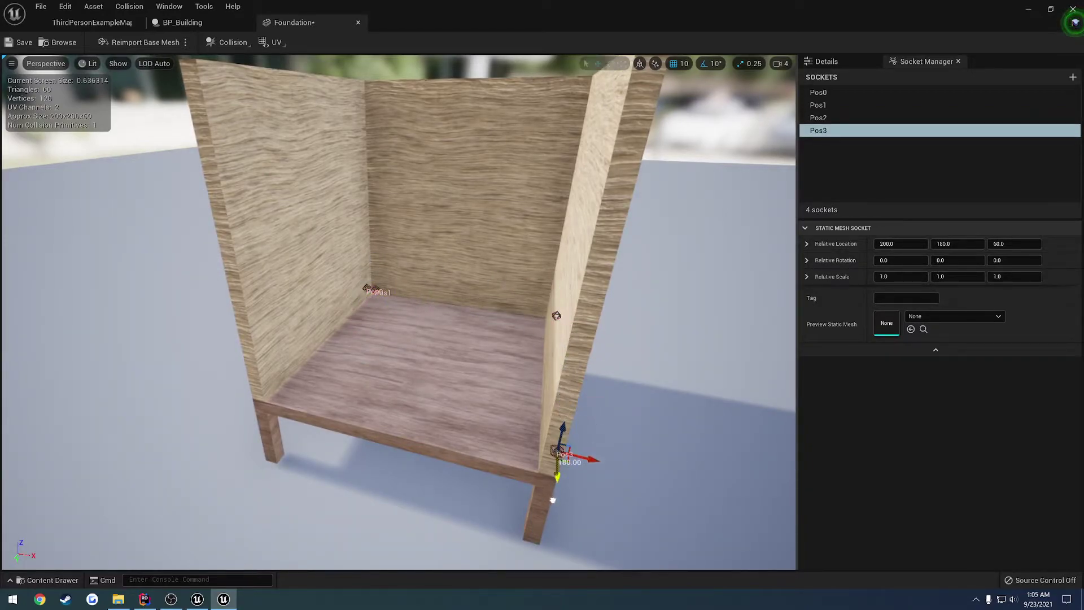
left_click_drag(553, 501, 554, 514)
left_click(960, 317)
type("was")
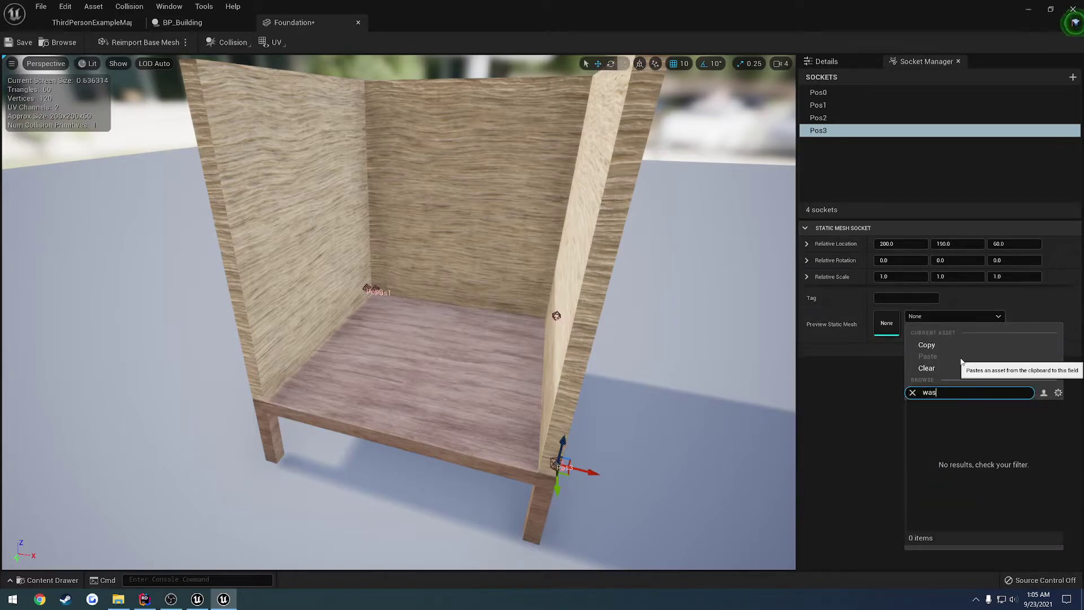
left_click(949, 412)
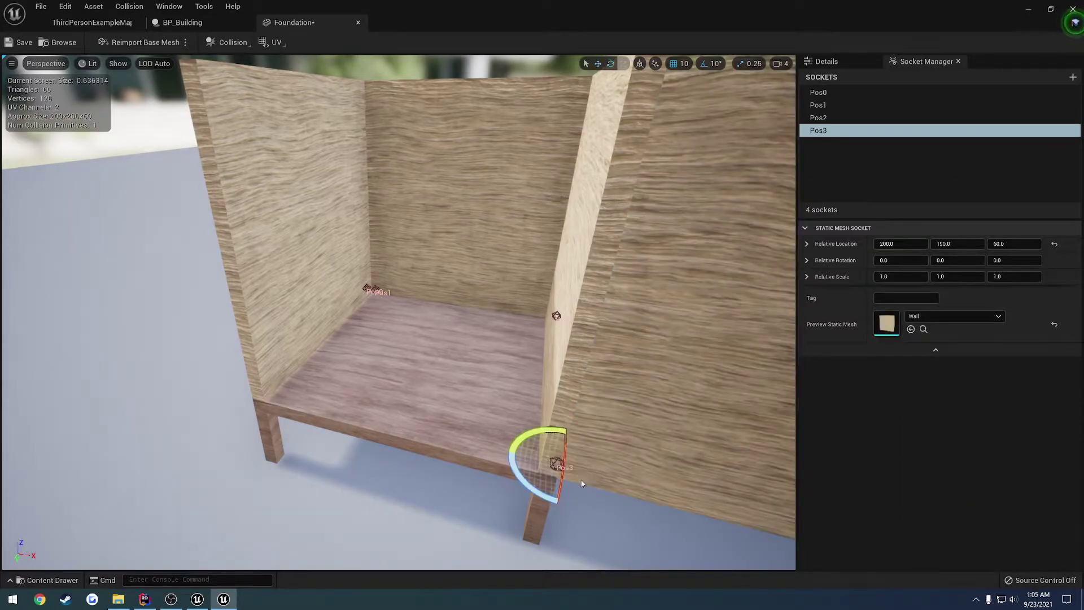
Step: Rotate the Pos3 socket 180 degrees about the vertical axis and move it to the foundation corner at Y 200
mouse_move(581, 484)
left_mouse_down()
mouse_move(613, 479)
mouse_move(563, 487)
left_mouse_up()
key("w")
left_click_drag(555, 446, 557, 457)
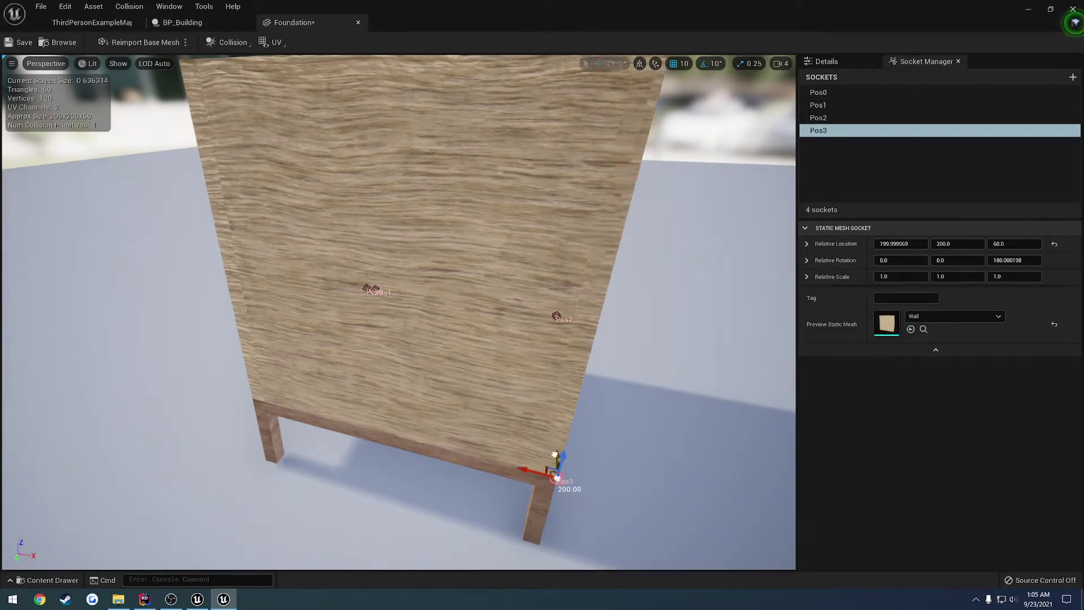
mouse_move(557, 457)
right_mouse_down()
mouse_move(554, 436)
mouse_move(567, 465)
mouse_move(551, 446)
right_mouse_up()
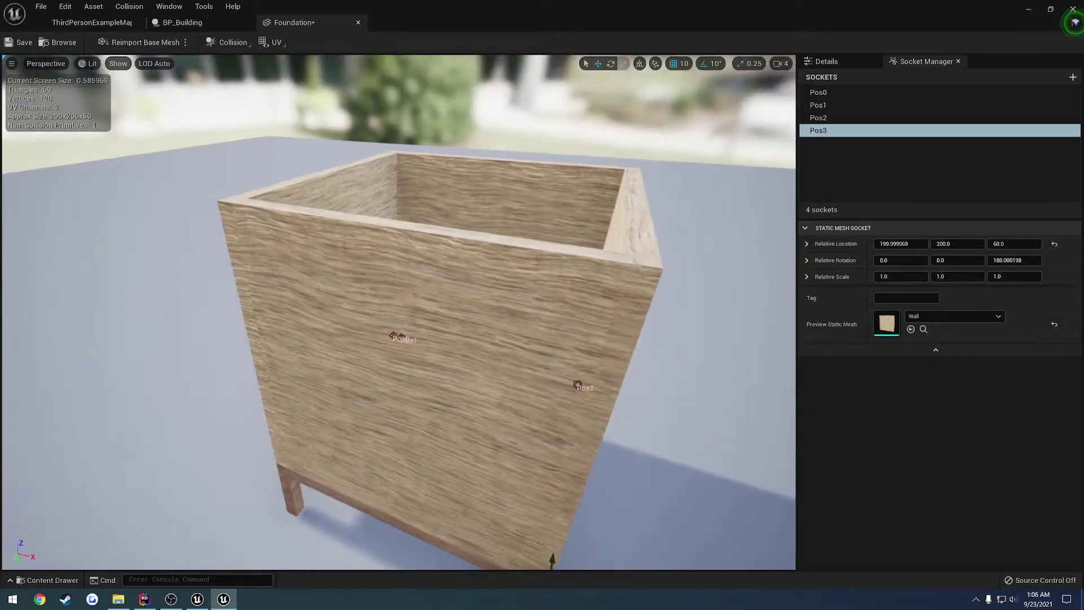
Step: Move the Pos3 socket along the X axis to the opposite foundation corner and rotate it so its wall runs back towards Pos0
left_click(371, 223)
right_click_drag(371, 223, 421, 260)
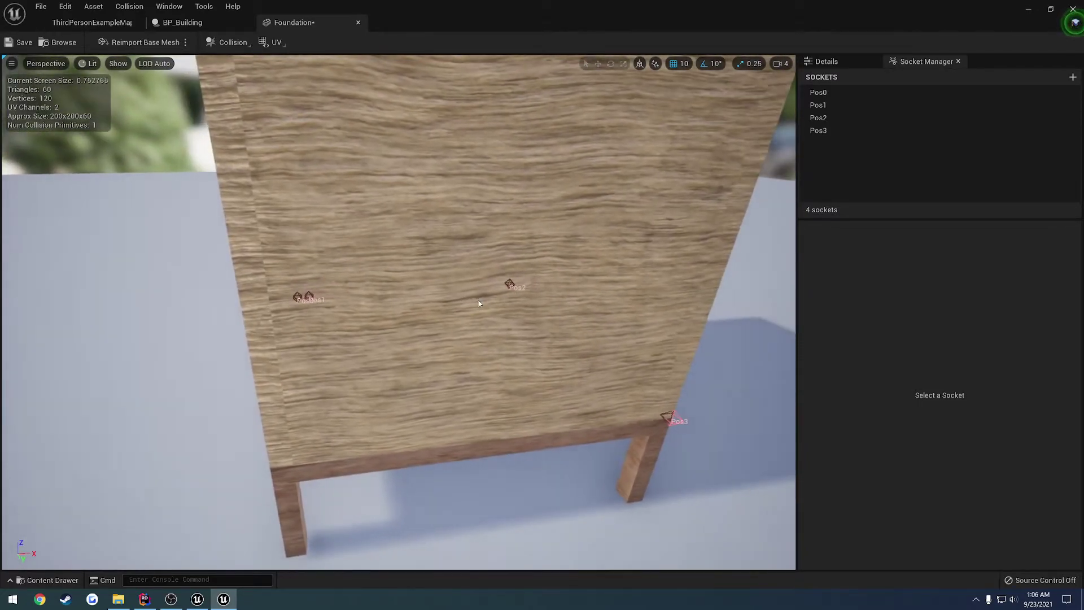
left_click_drag(457, 306, 429, 294)
left_click(246, 333)
left_click_drag(245, 333, 626, 295)
left_click(620, 299)
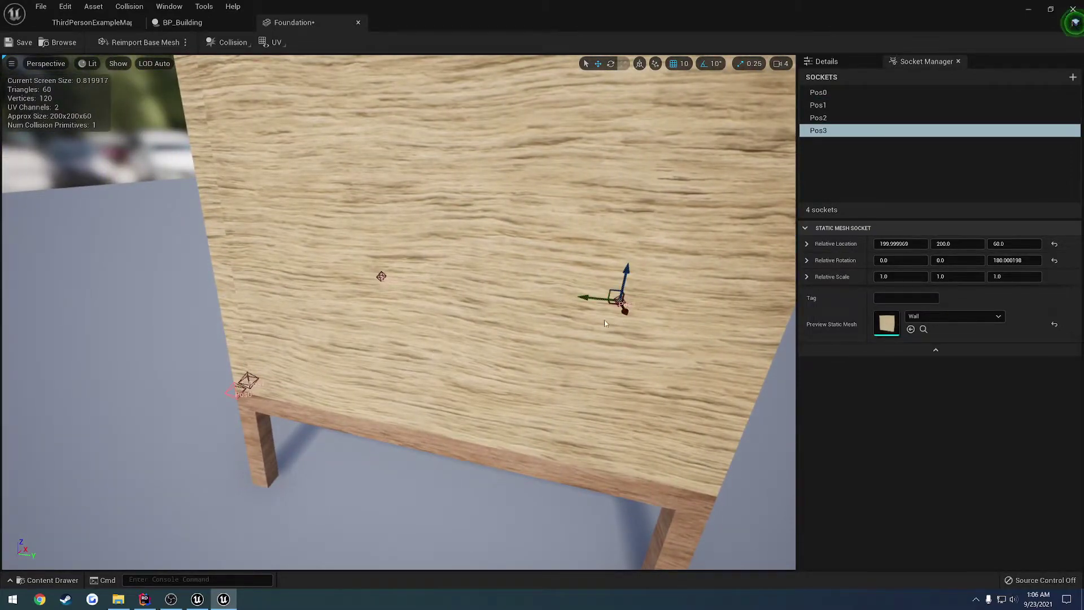
left_click_drag(624, 311, 471, 407)
right_click_drag(471, 407, 438, 421)
key("e")
left_click_drag(425, 442, 457, 408)
key("w")
Step: Move the Pos2 socket along its edge to the next foundation corner and rotate it so its wall runs towards Pos3
right_click_drag(438, 385, 537, 364)
left_click(332, 349)
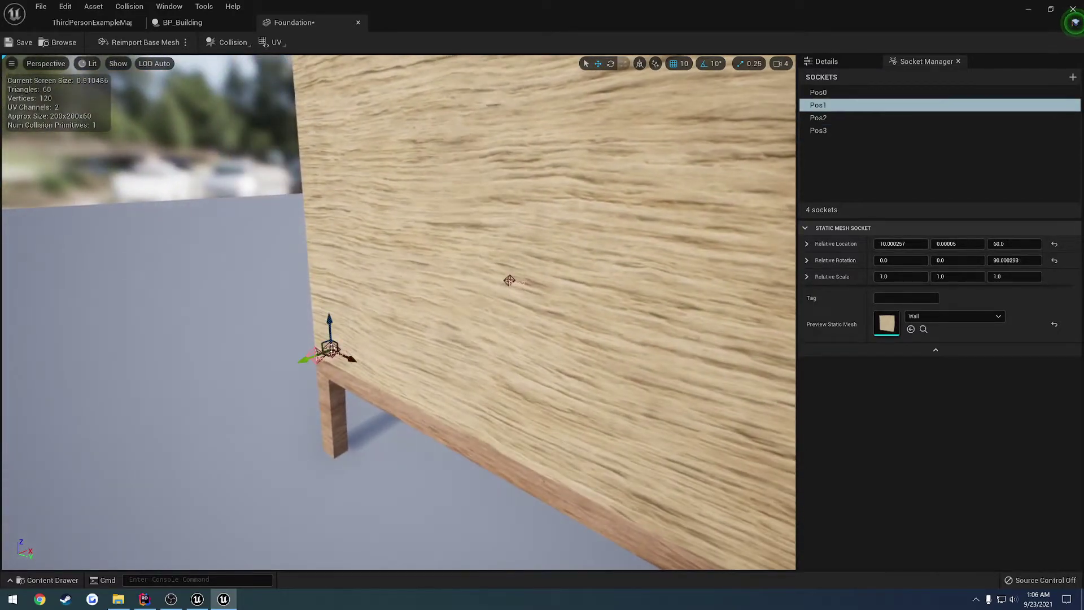
right_click_drag(332, 349, 485, 413)
right_click_drag(350, 367, 371, 407)
left_click(467, 422)
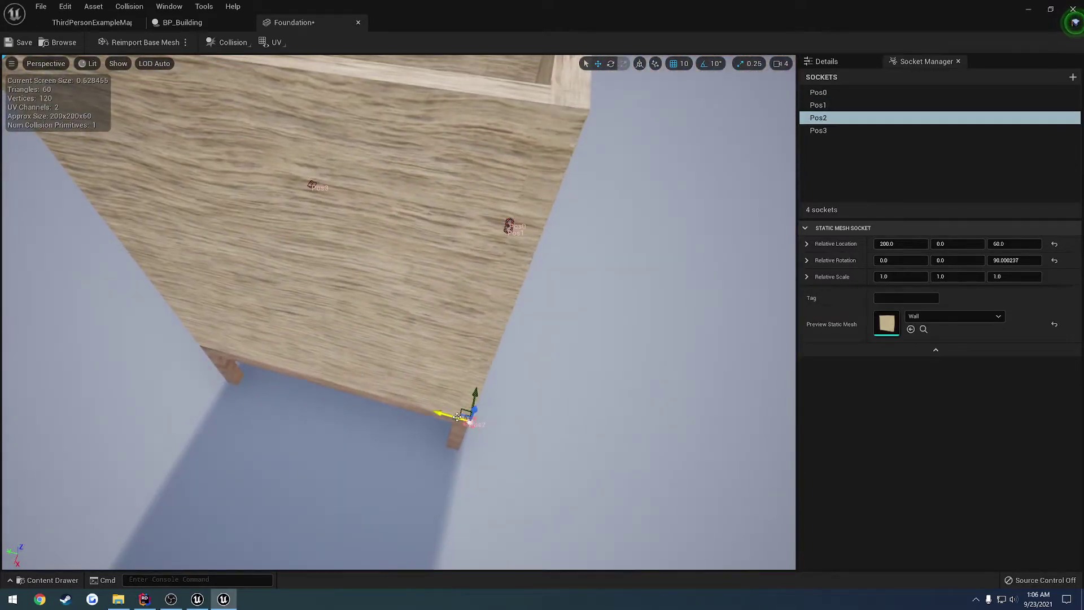
left_click_drag(451, 417, 195, 345)
key("e")
left_click_drag(227, 386, 173, 383)
key("w")
left_click_drag(229, 354, 217, 352)
Step: Move the Pos1 socket to the foundation corner at X 200, Y 0 and save the Foundation mesh
right_click_drag(471, 277, 322, 254)
left_click(448, 275)
left_click_drag(479, 316, 340, 324)
right_click_drag(158, 338, 180, 356)
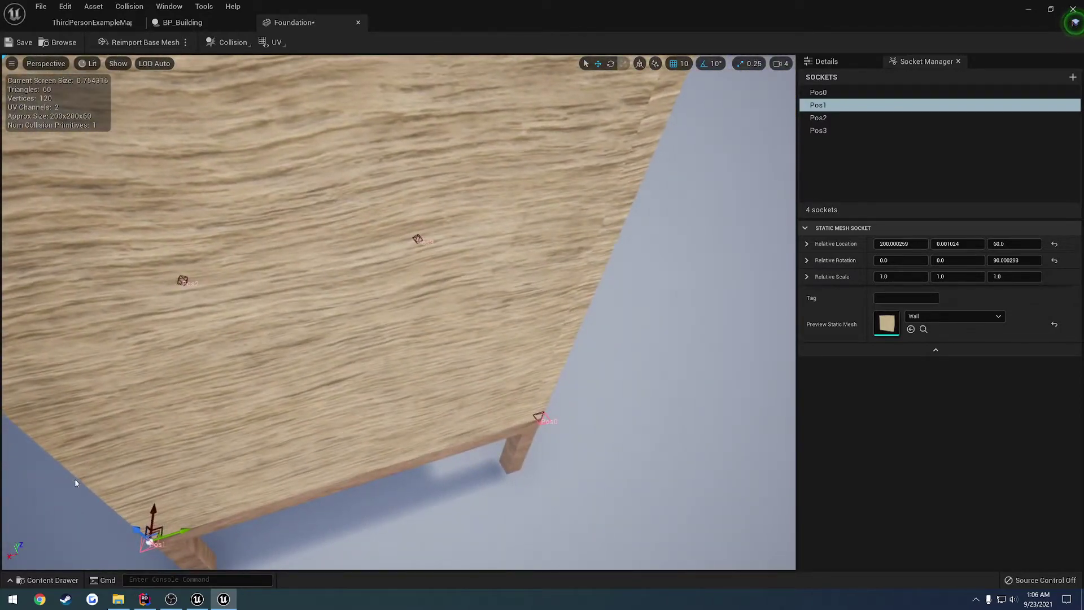
right_click_drag(344, 296, 141, 273)
left_click(19, 42)
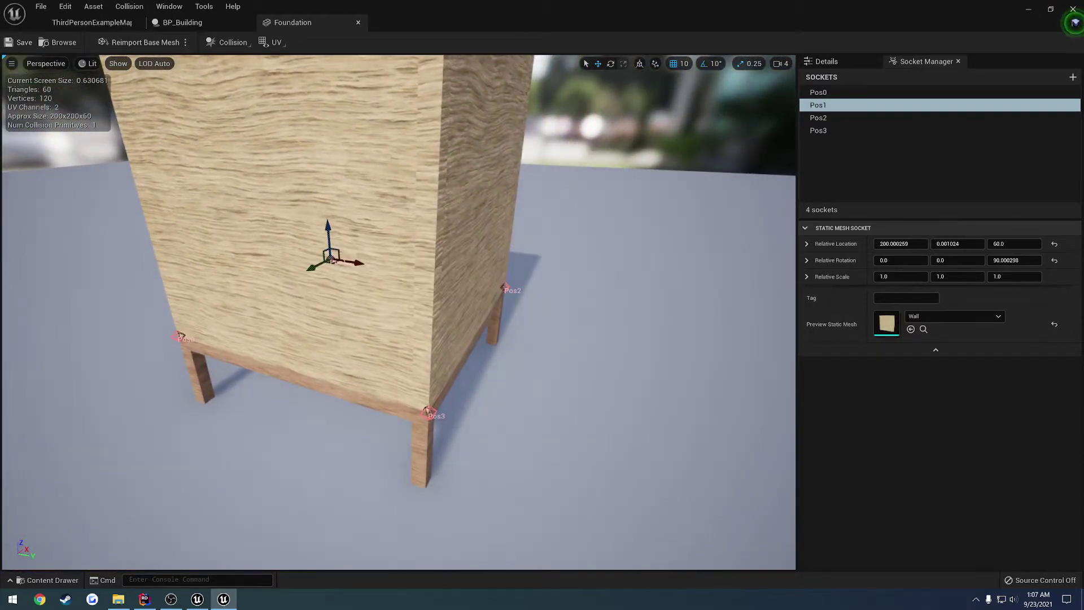
left_click(362, 316)
right_click_drag(362, 316, 565, 265)
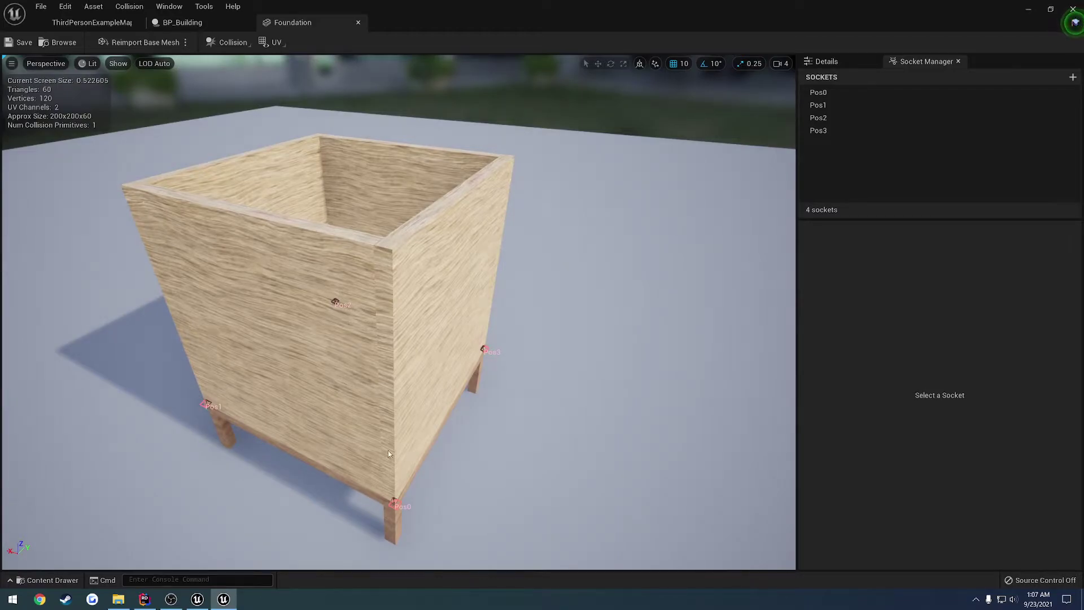
Step: Set the Make Literal Name value to Pos0 in the BP_Building event graph
key("ctrl+alt+F11")
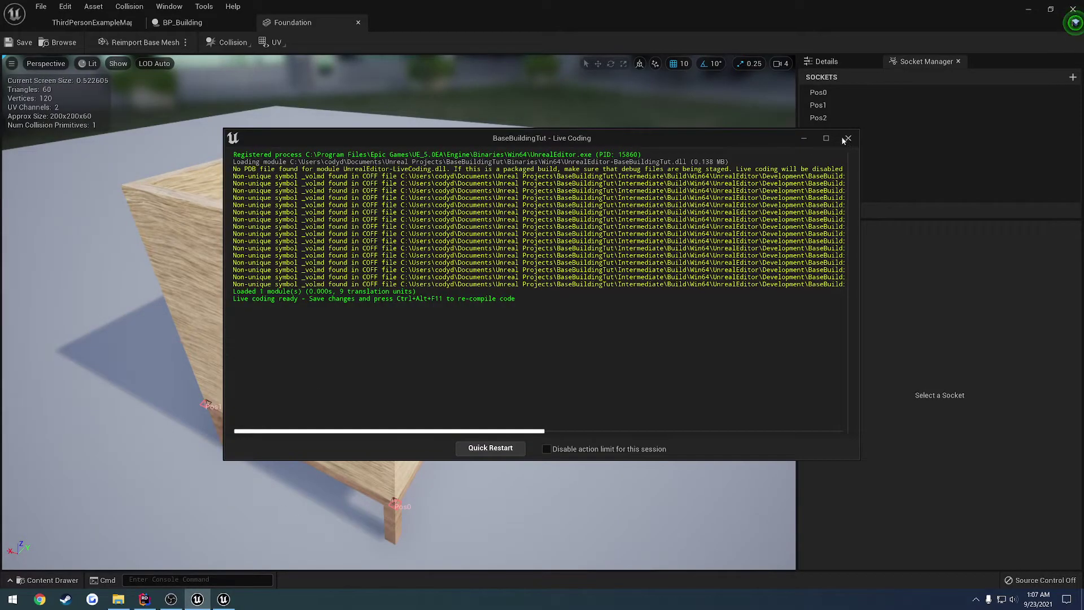
left_click(217, 22)
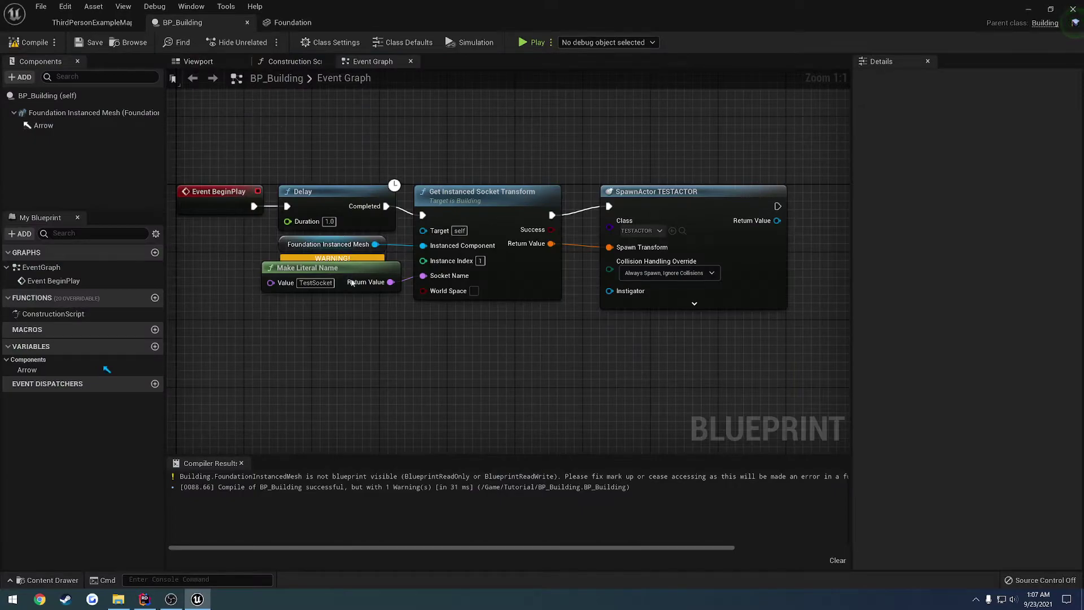
left_click(312, 283)
key("BackSpace")
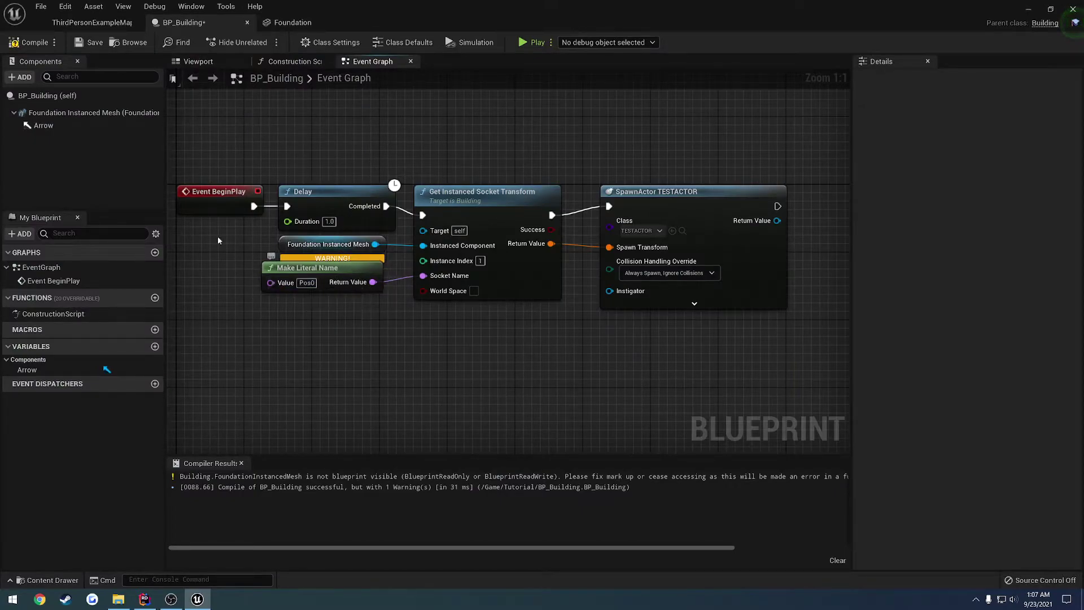
Step: Play-test the ThirdPersonExampleMap level to check where the test actor spawns, and end the session
left_click(92, 23)
left_click(608, 43)
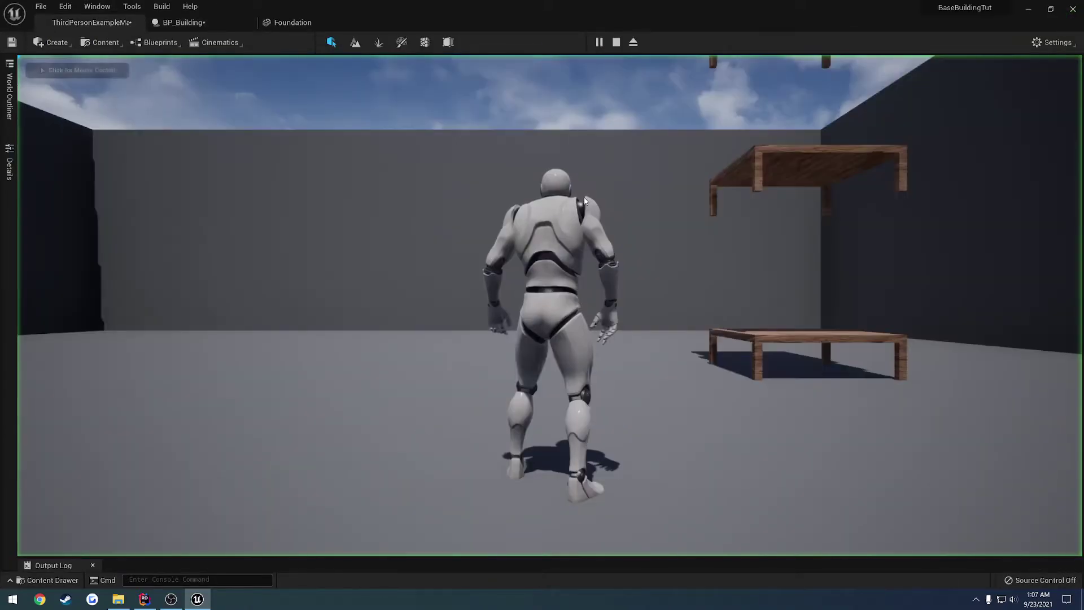
key("Escape")
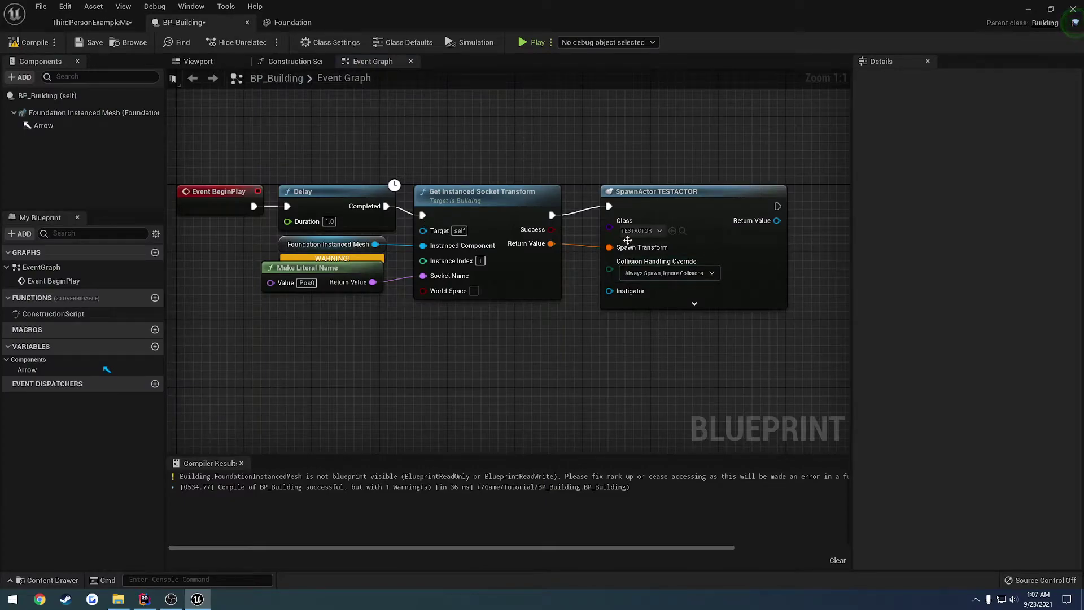
Step: Enable World Space on the Get Instanced Socket Transform node
left_click(475, 291)
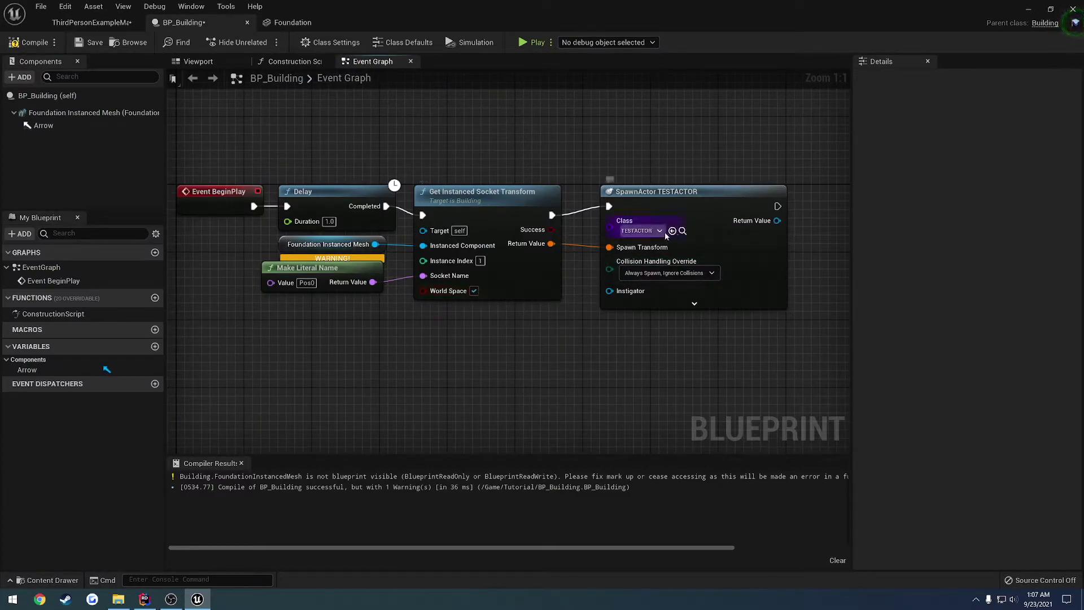
Step: Open the TESTACTOR blueprint, assign the Wall mesh to its StaticMesh component and compile
left_click(682, 231)
double_click(508, 459)
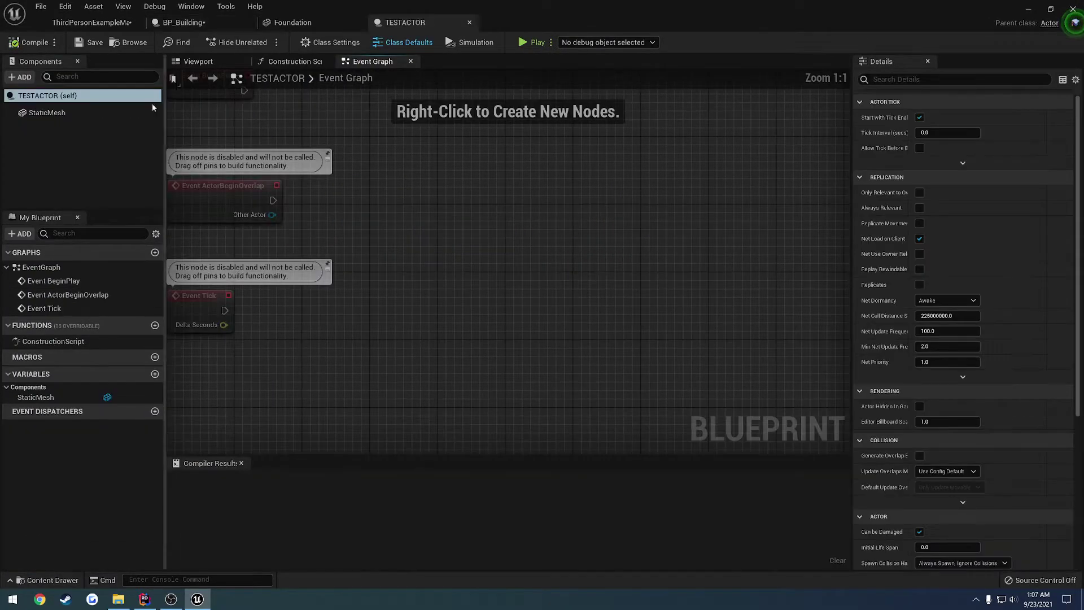
left_click(992, 285)
type("wall")
left_click(907, 359)
left_click(29, 42)
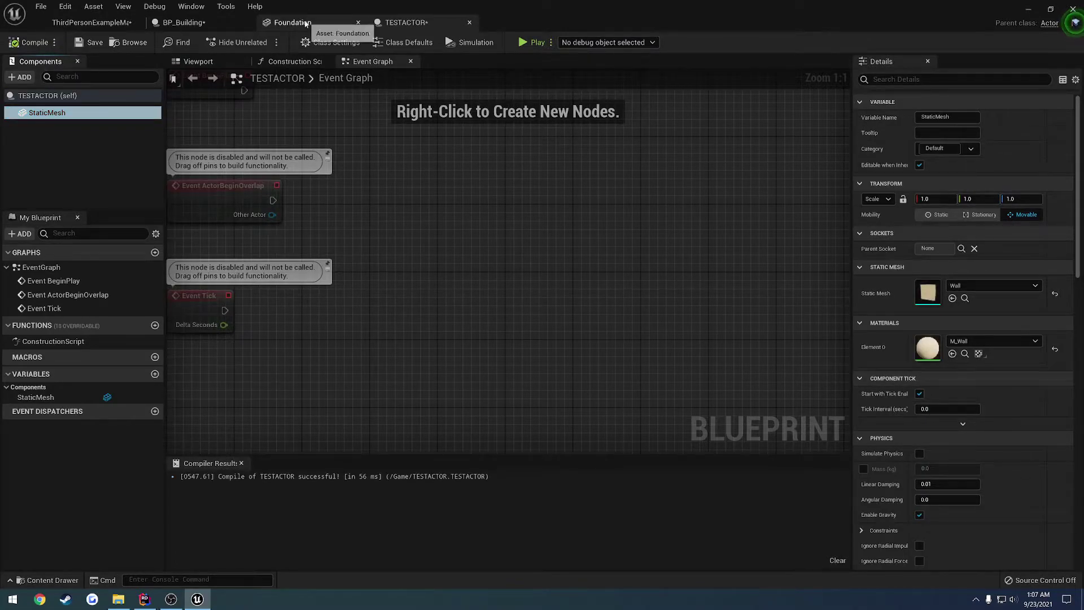
Step: Play-test the ThirdPersonExampleMap level to check where the wall spawns at socket Pos0, and end the session
left_click(181, 22)
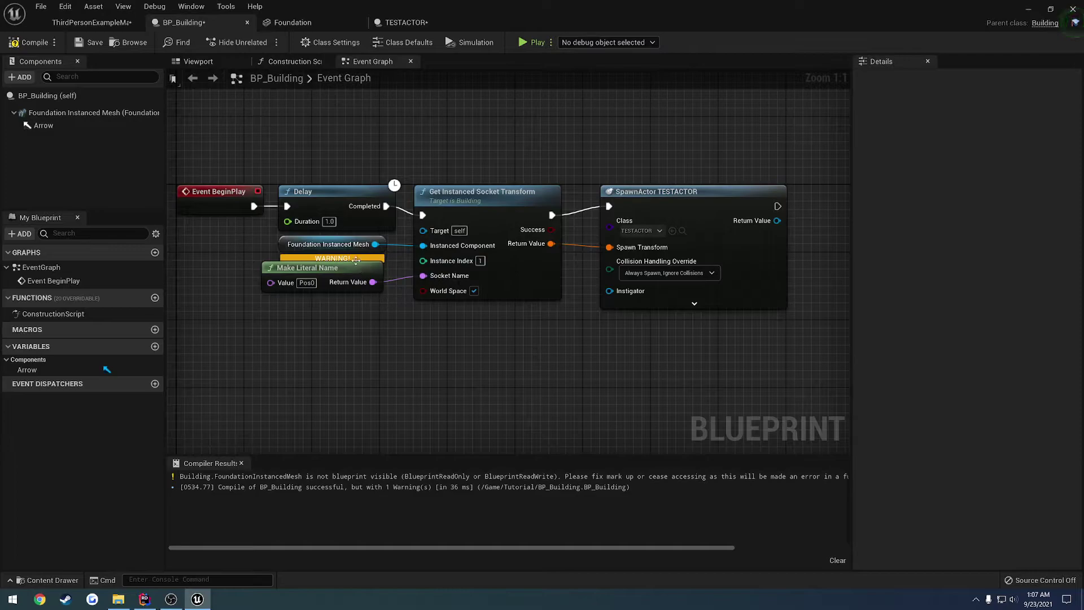
left_click(85, 23)
left_click(603, 42)
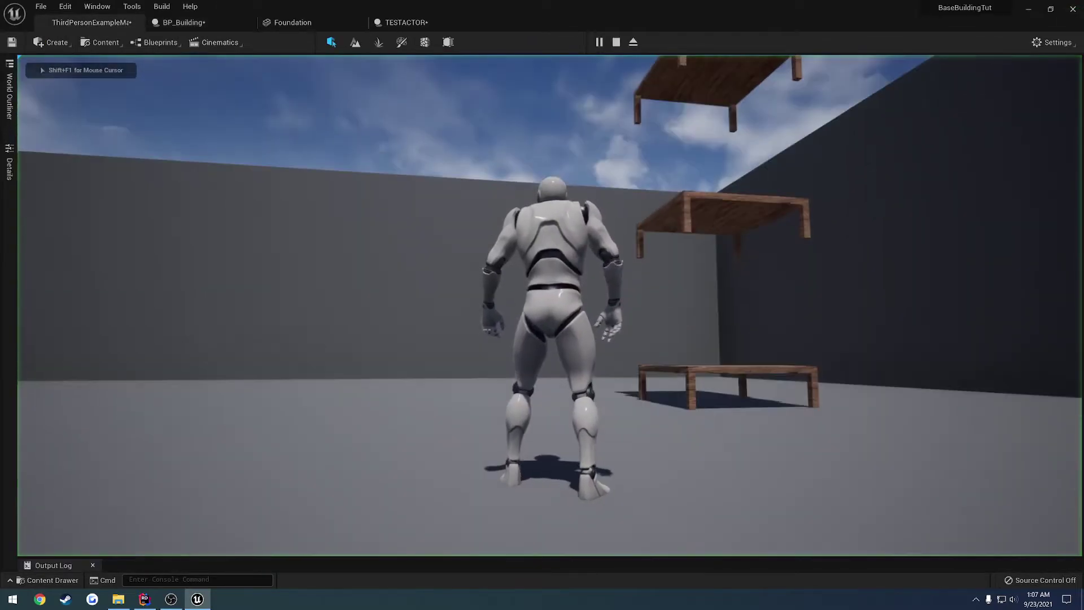
key("Escape")
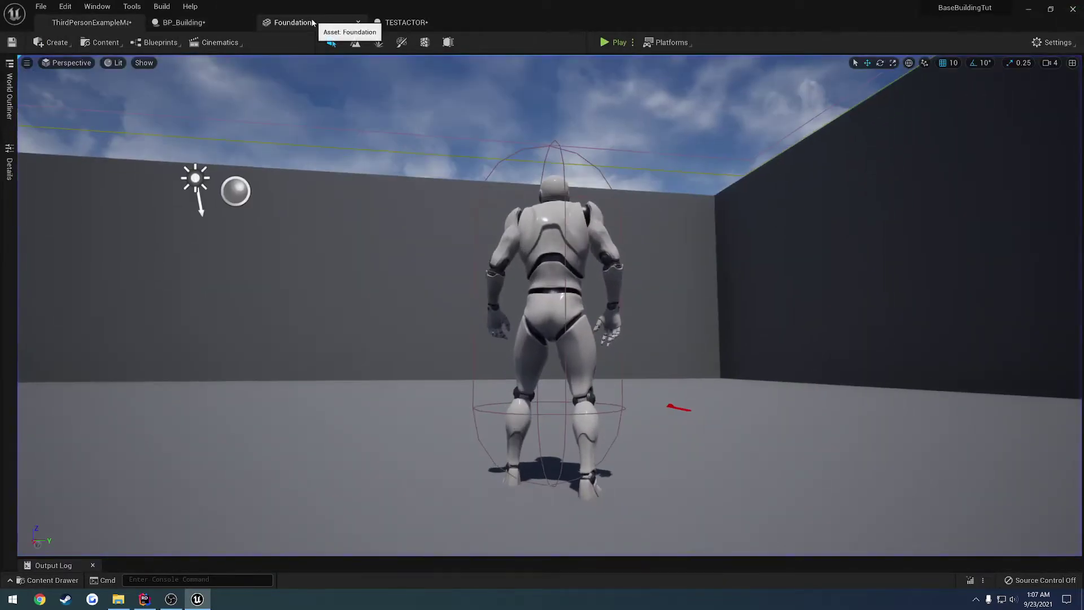
Step: Set the Make Literal Name value to Pos1 in the BP_Building event graph and compile
left_click(179, 22)
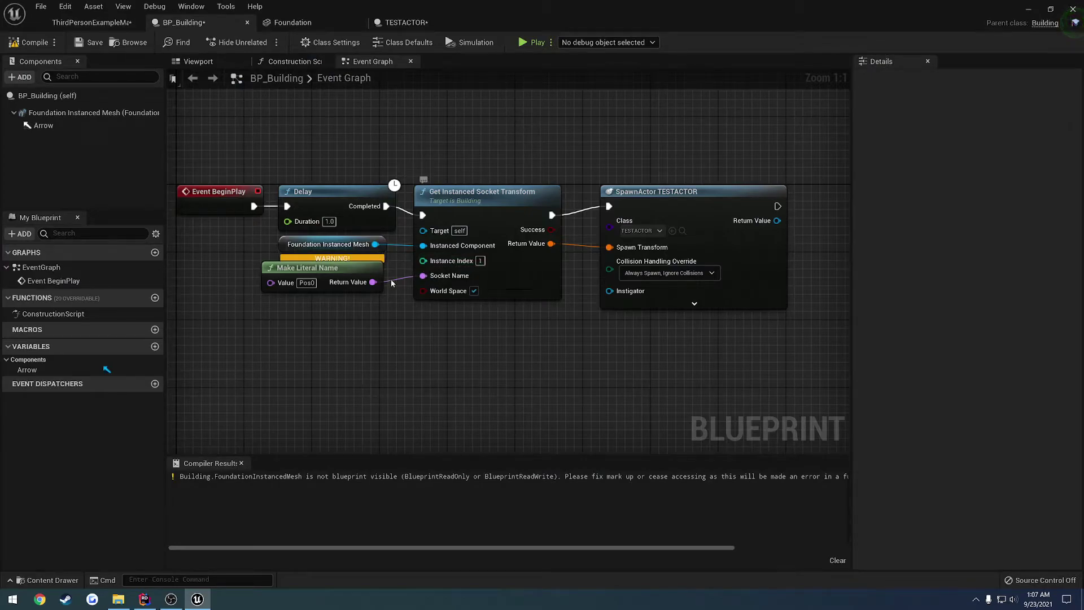
key("BackSpace")
type("1")
key("Return")
left_click(33, 43)
Step: Play-test the level, walk around the foundations to check the wall at socket Pos1, and end the session
left_click(90, 23)
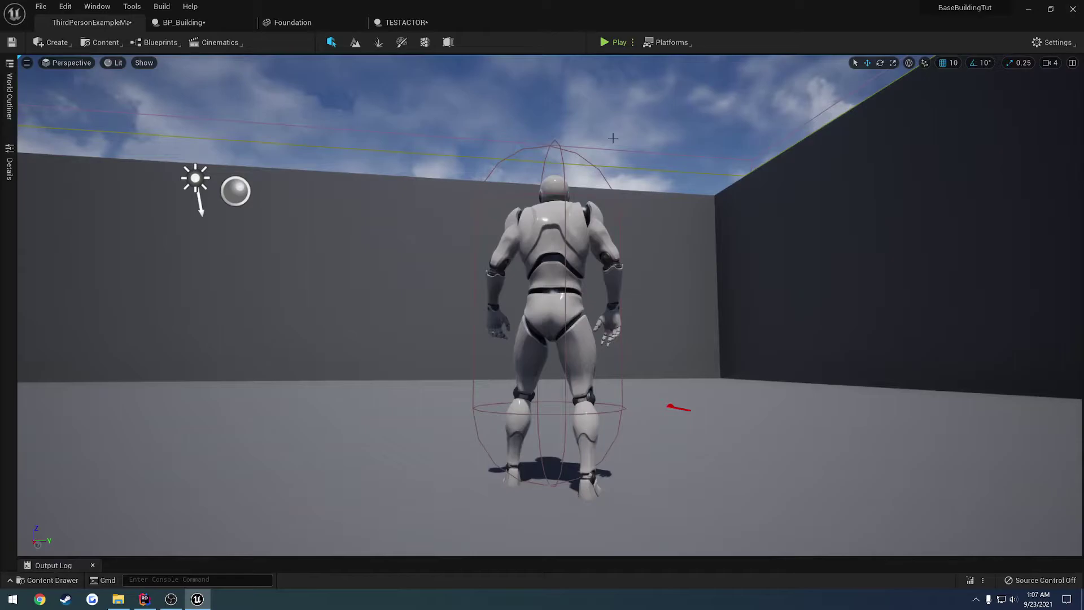
right_click(613, 151)
left_click(626, 154)
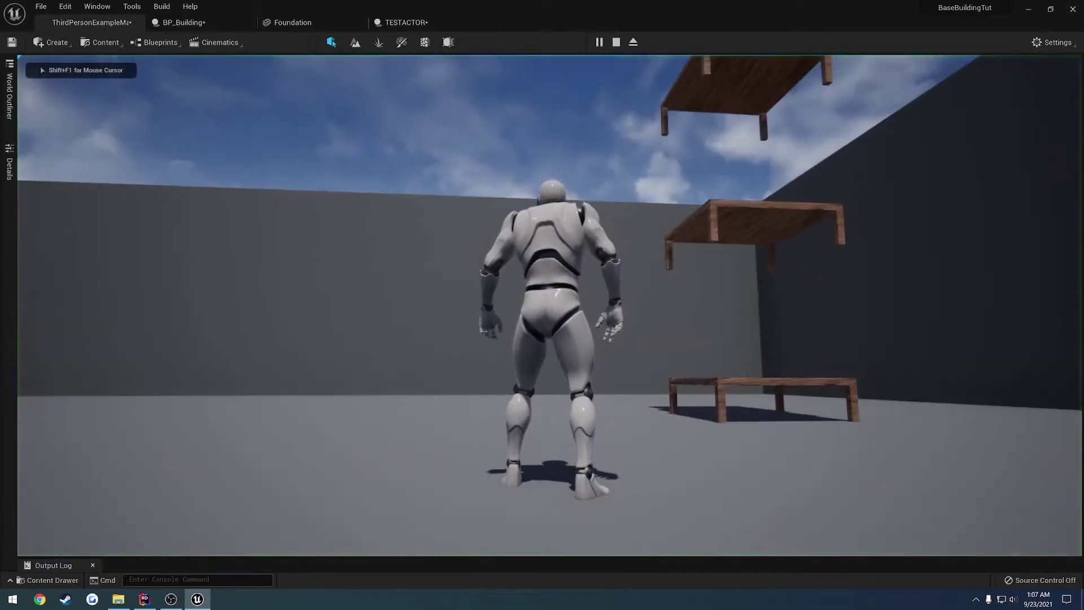
key("a")
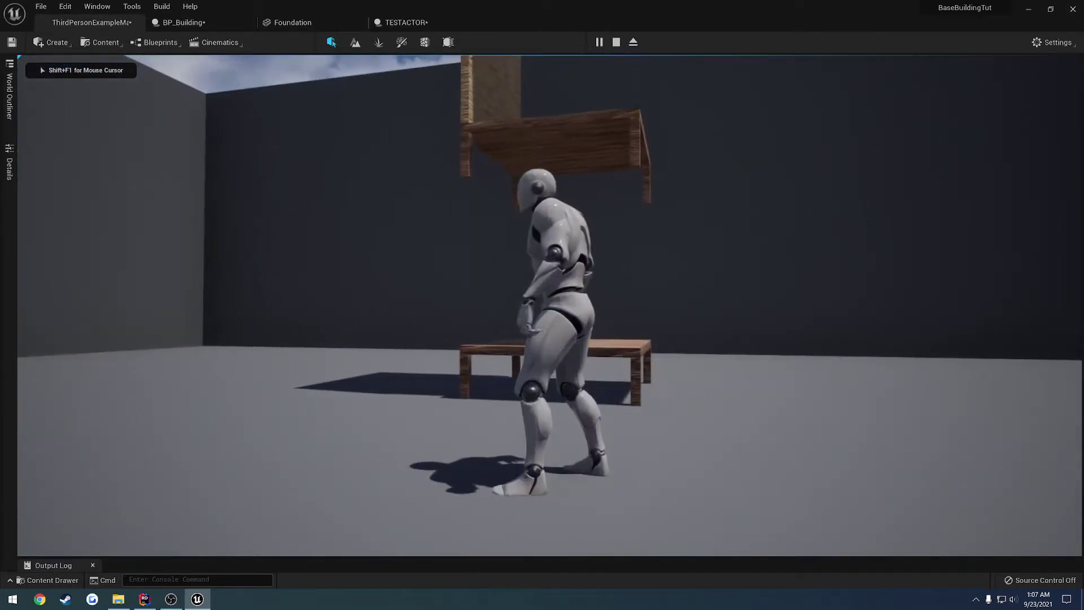
key("Escape")
Step: Set the Make Literal Name value to Pos3 in BP_Building and play-test the wall's placement at that socket
left_click(247, 21)
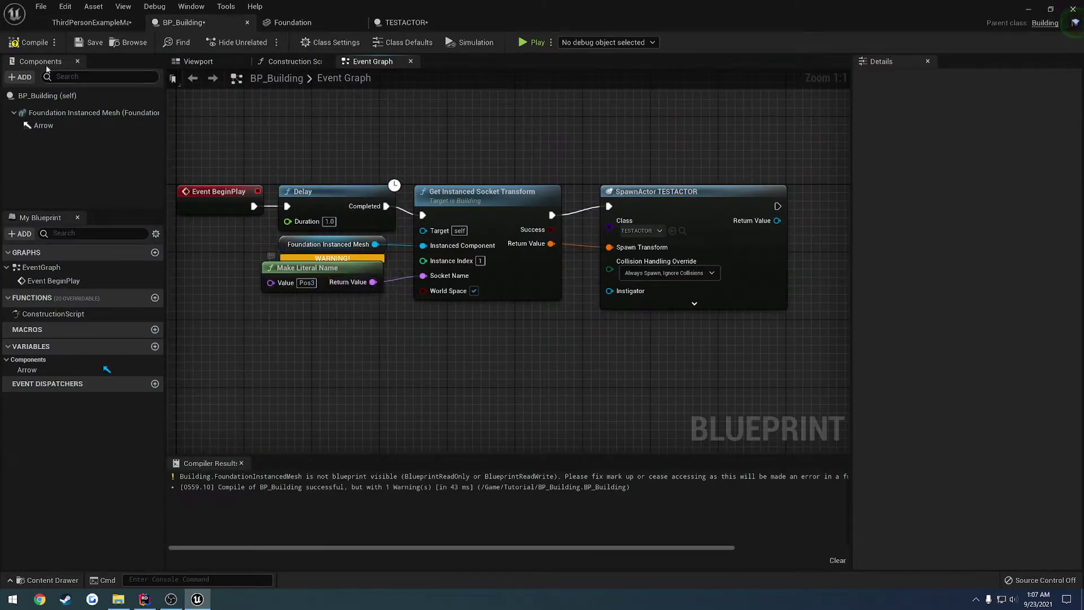
left_click(91, 22)
left_click(602, 42)
left_click(635, 93)
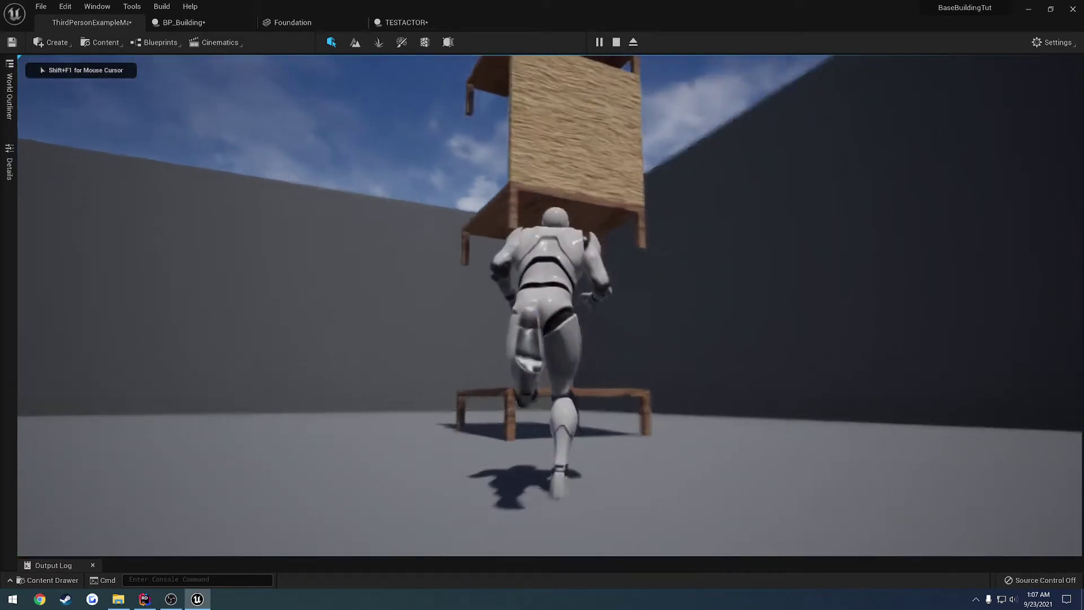
key("space")
key("Escape")
Step: Set the Instance Index of Get Instanced Socket Transform to 0 and play-test the wall's placement at Pos3
left_click(202, 22)
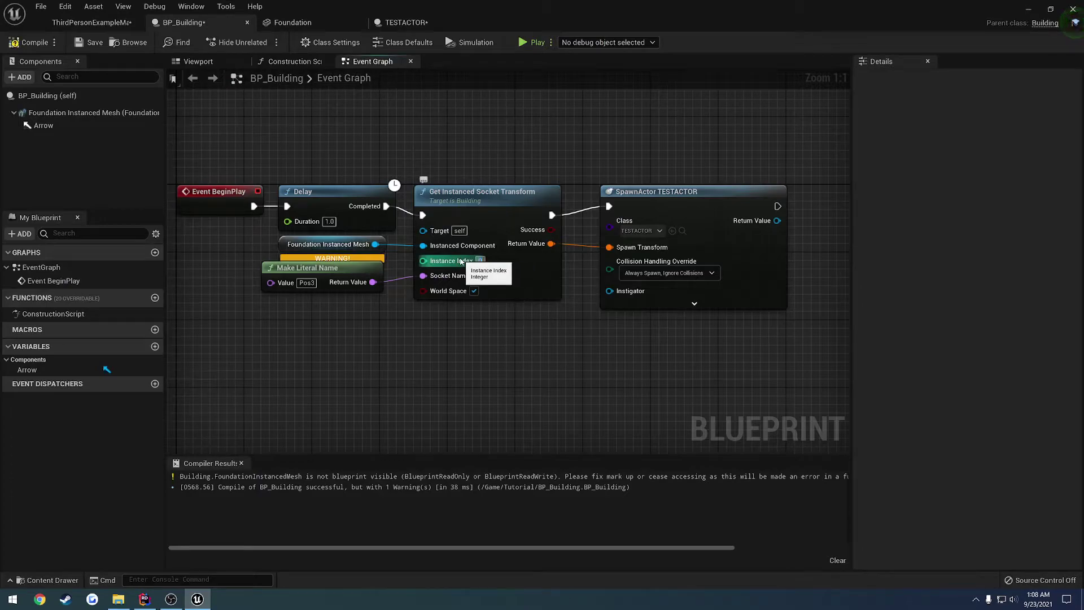
left_click(91, 22)
left_click(605, 42)
key("d")
key("w")
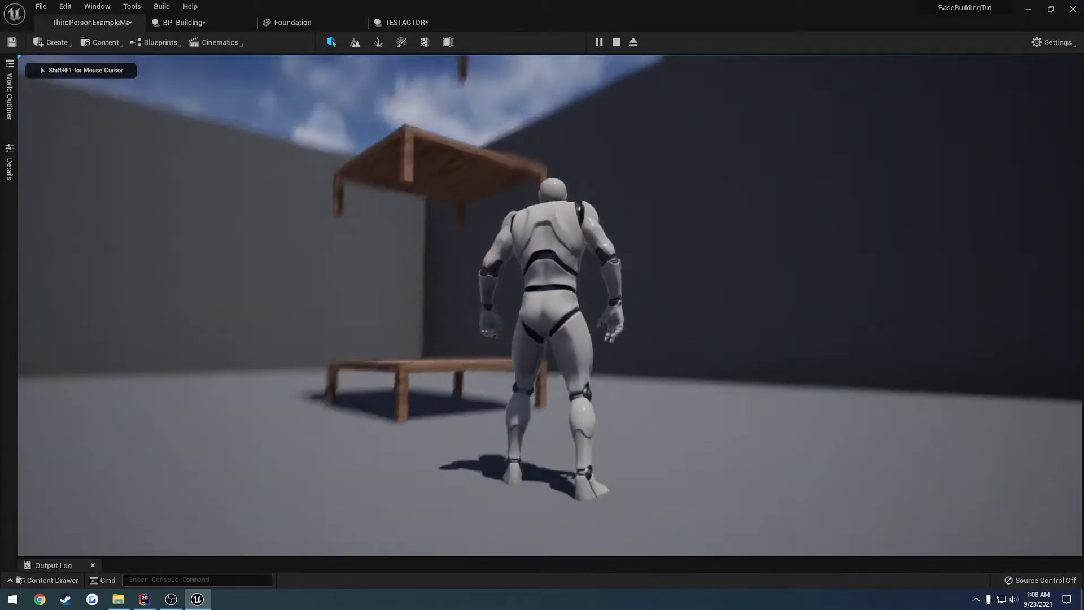
key("s")
key("Escape")
Step: Set the Make Literal Name value to Pos0 and play-test the wall's placement on instance 0
left_click(223, 22)
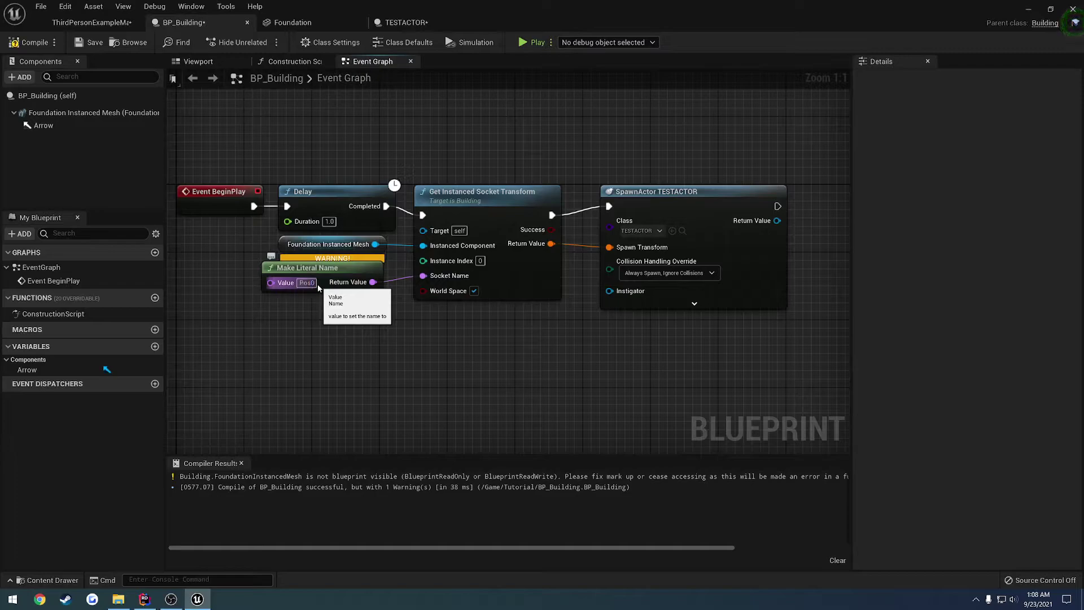
left_click(85, 23)
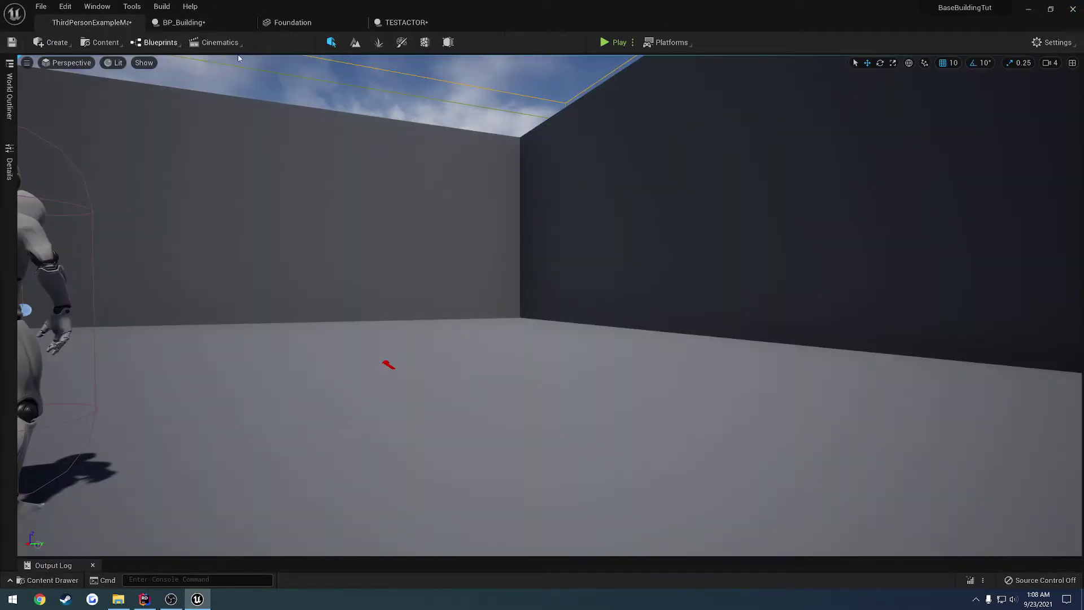
left_click(617, 43)
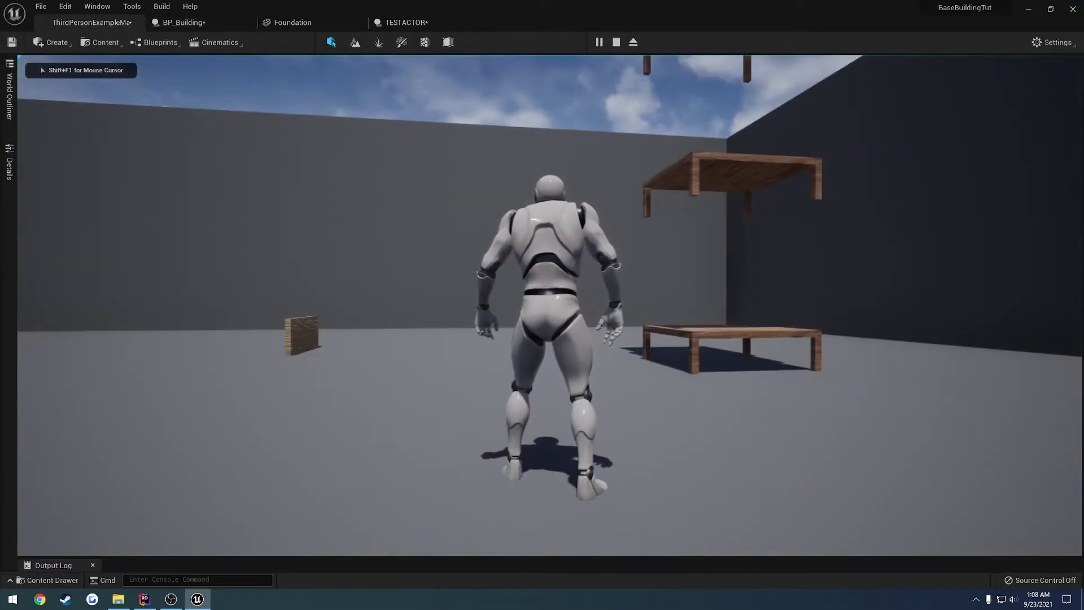
key("Escape")
Step: Set the Instance Index to 1 and play-test the wall's placement at socket Pos0
left_click(183, 23)
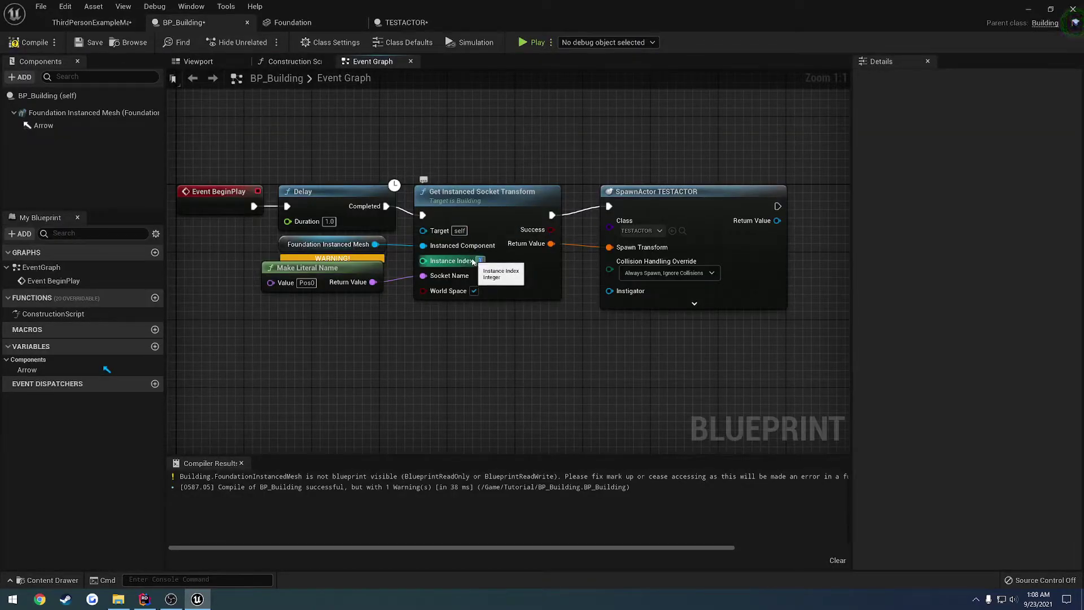
left_click(79, 23)
left_click(600, 42)
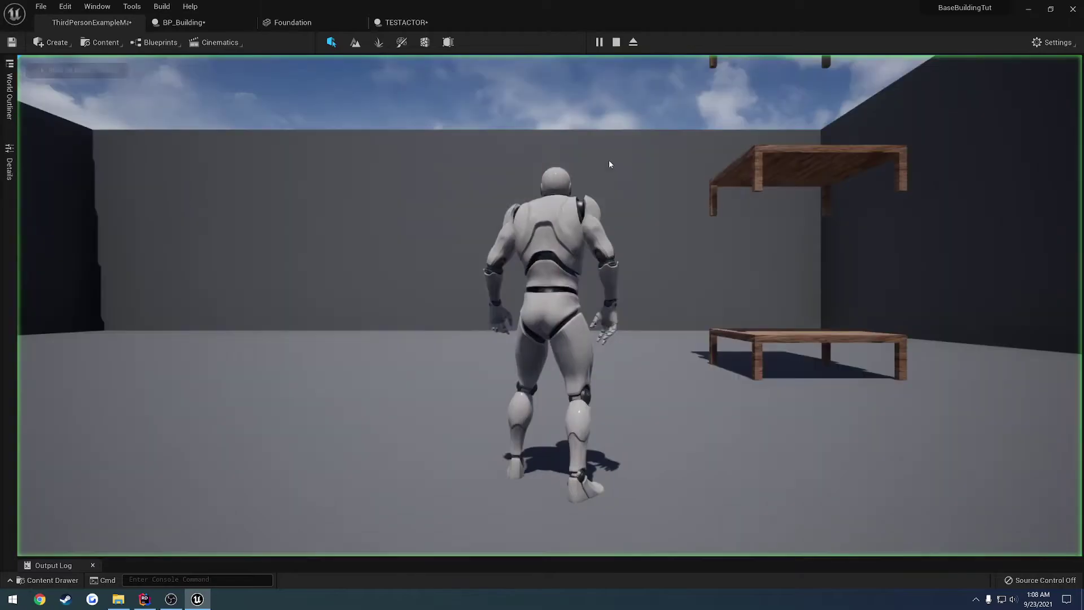
key("Escape")
Step: Set the Instance Index to 2, compile BP_Building and play-test the wall's placement on that foundation
left_click(195, 22)
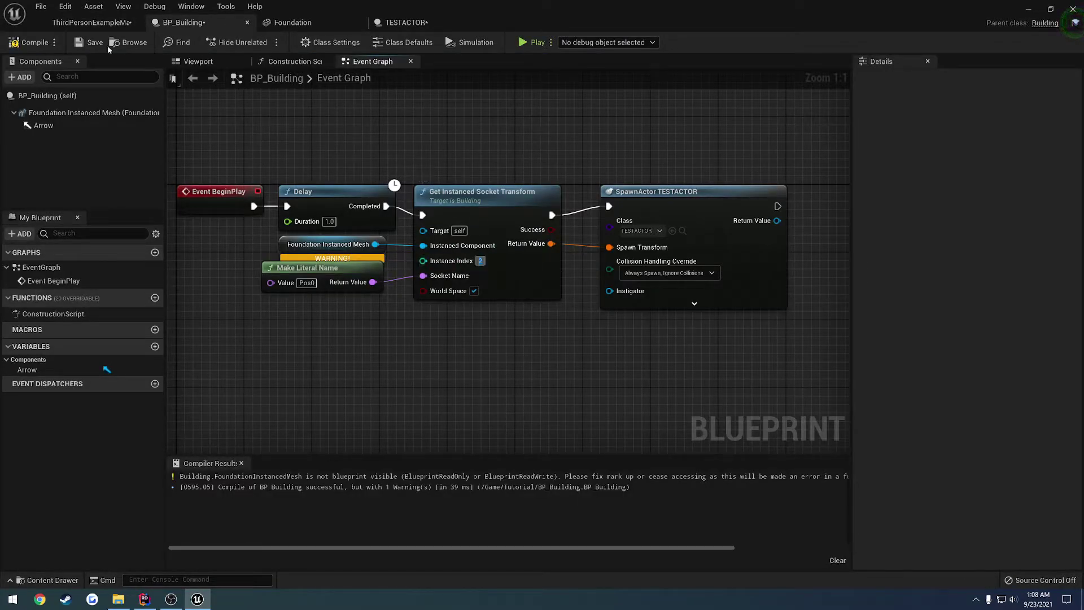
left_click(33, 42)
left_click(55, 21)
left_click(601, 43)
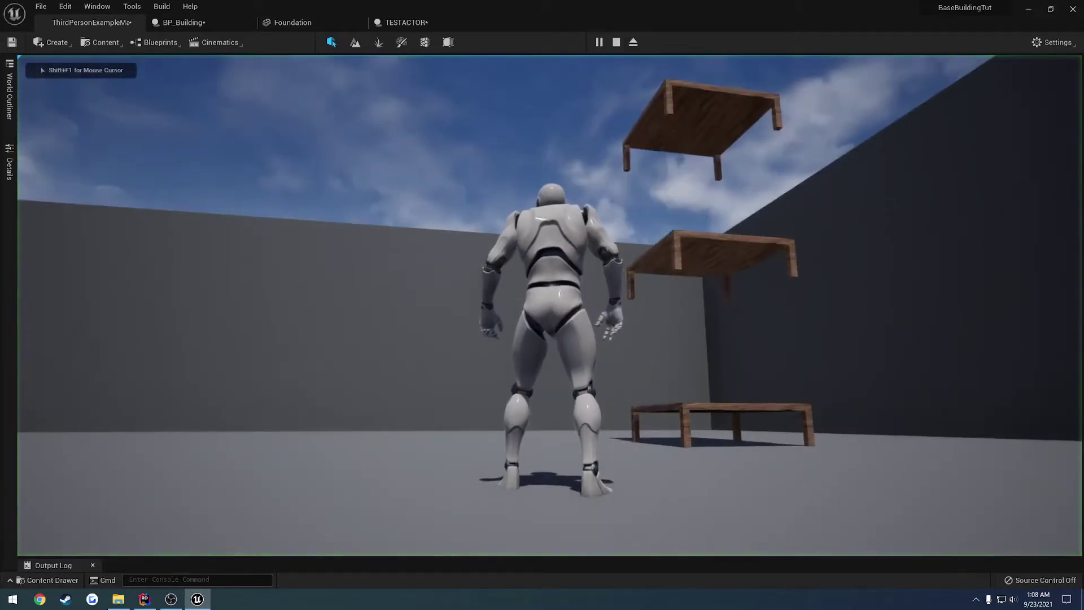
key("Escape")
Step: Set the Instance Index back to 0, compile BP_Building and play-test the level
left_click(183, 22)
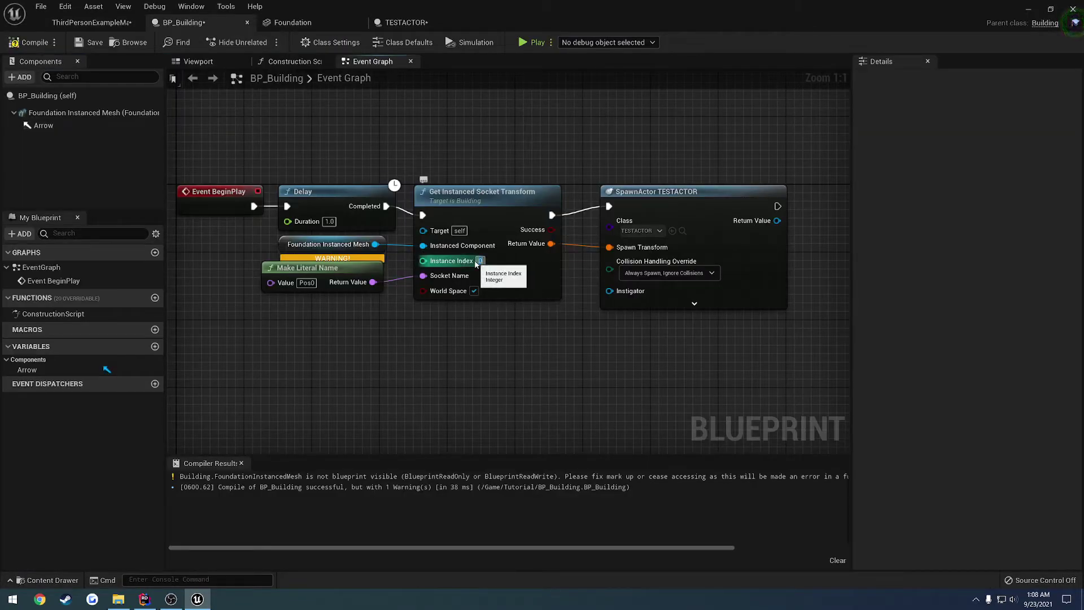
left_click(28, 43)
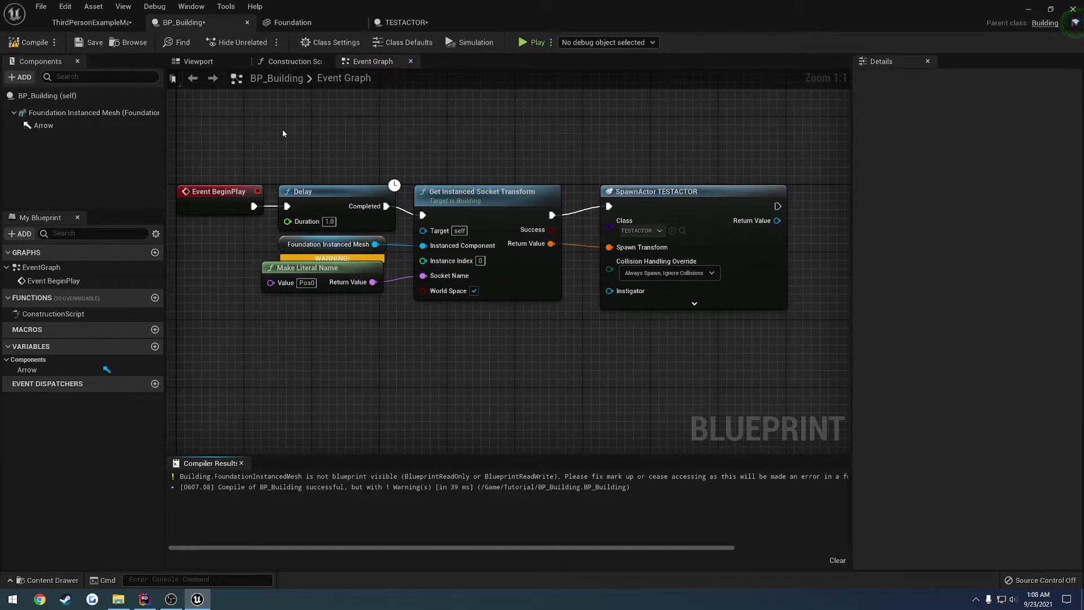
left_click(102, 25)
left_click(606, 46)
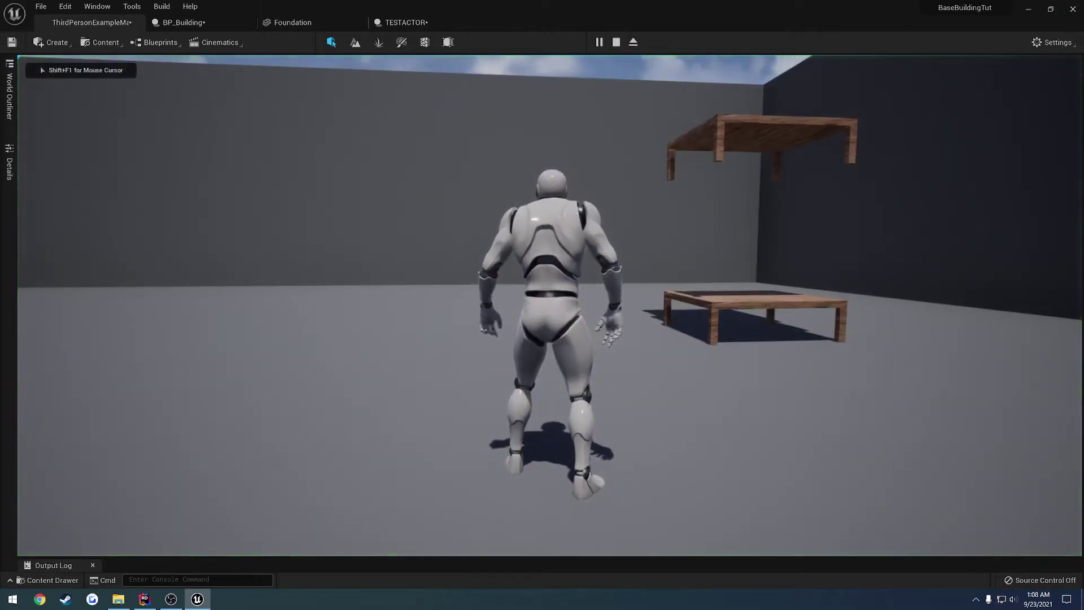
key("Escape")
Step: Set the Make Literal Name value to Pos2 and play-test the wall's placement at that socket
left_click(188, 24)
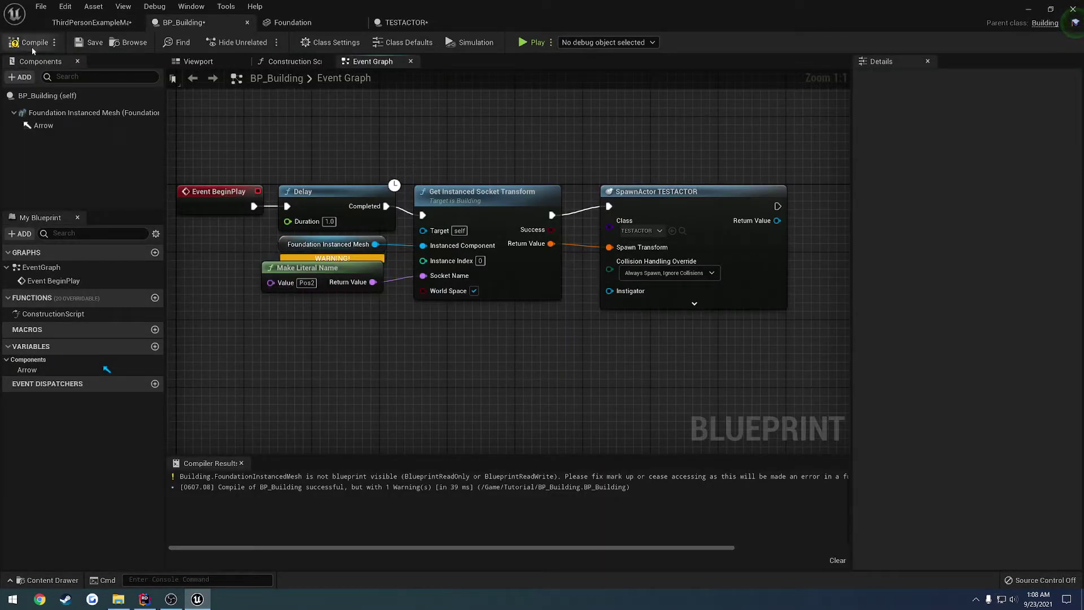
left_click(102, 21)
left_click(603, 42)
key("Escape")
Step: Replace the Wall mesh on TESTACTOR's StaticMesh component with another static mesh and compile
left_click(181, 22)
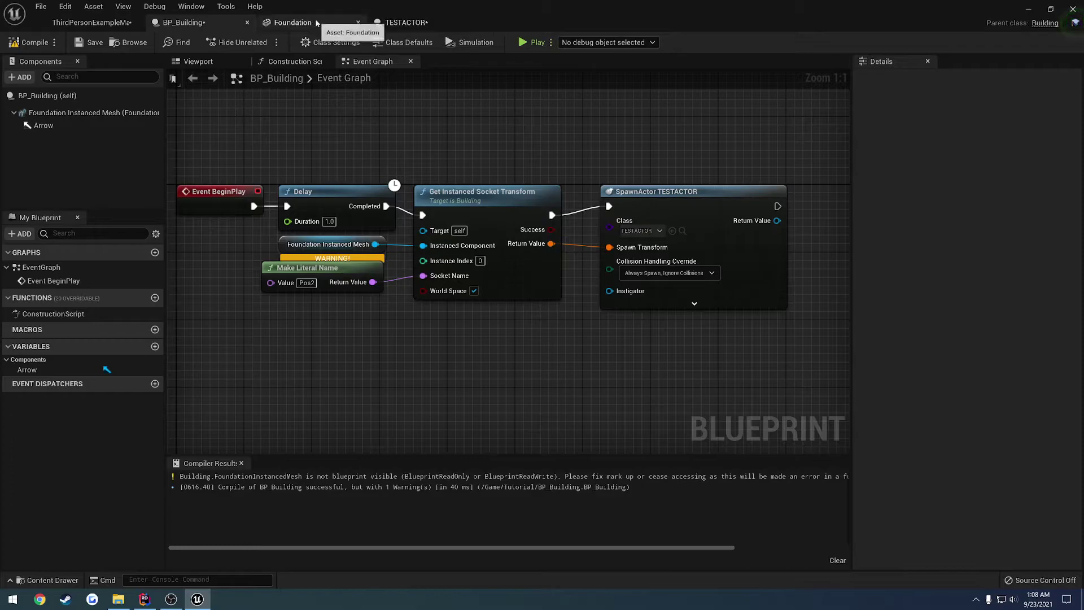
left_click(398, 22)
left_click(993, 286)
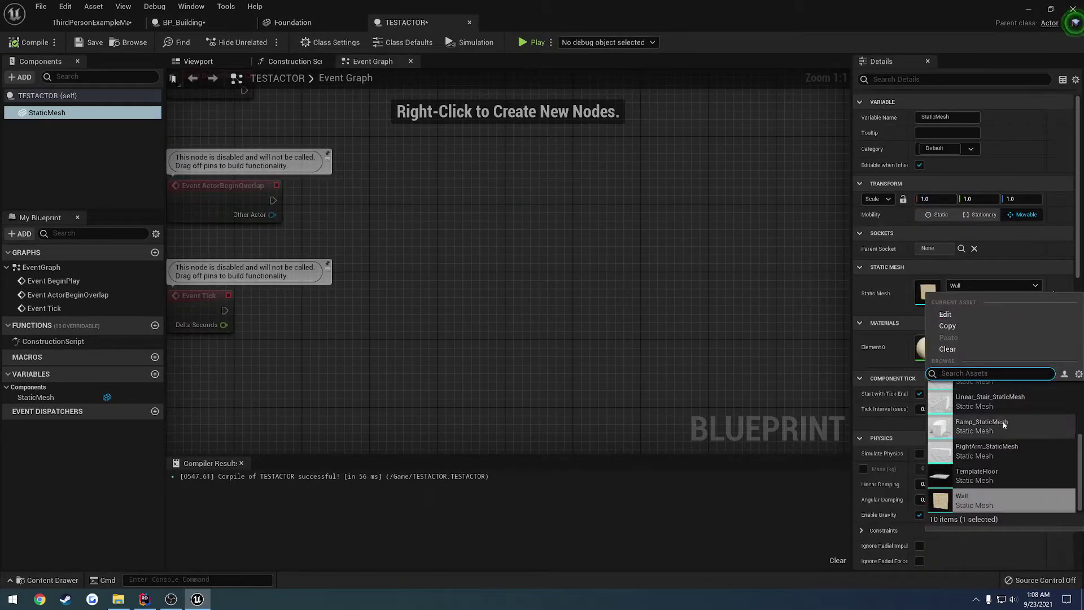
left_click(993, 398)
left_click(28, 42)
Step: Play-test the level with the replaced TESTACTOR mesh, eject from the player to inspect it, and end the session
left_click(90, 22)
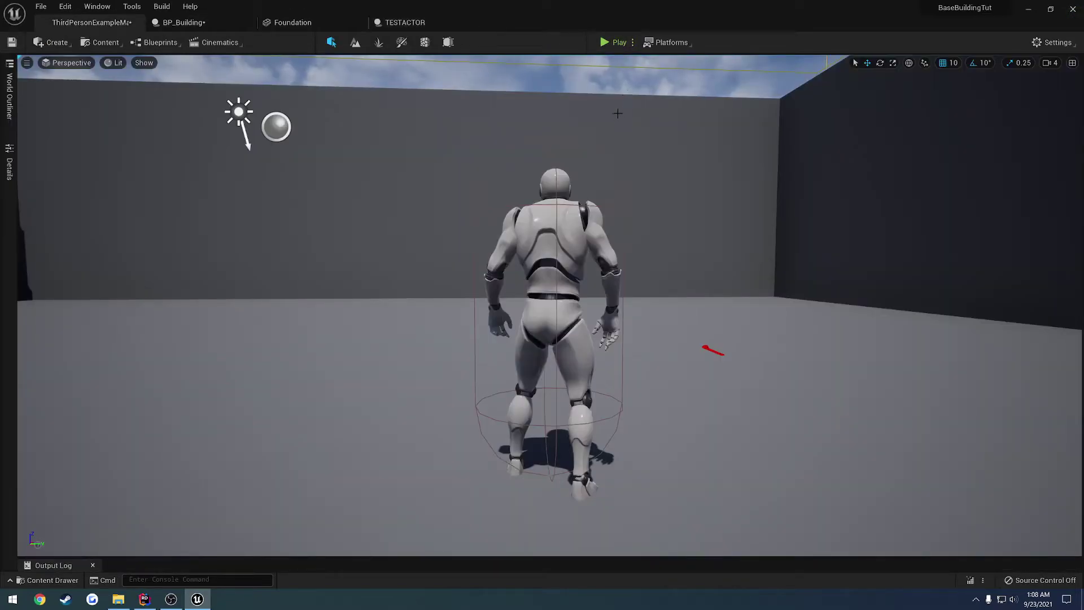
left_click(614, 42)
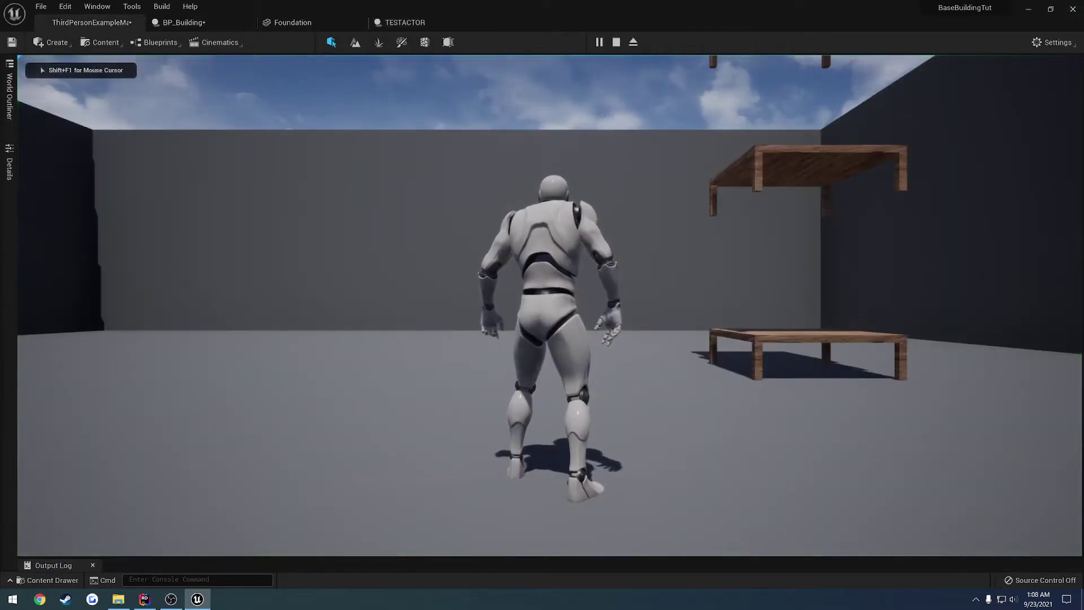
key("F8")
key("Escape")
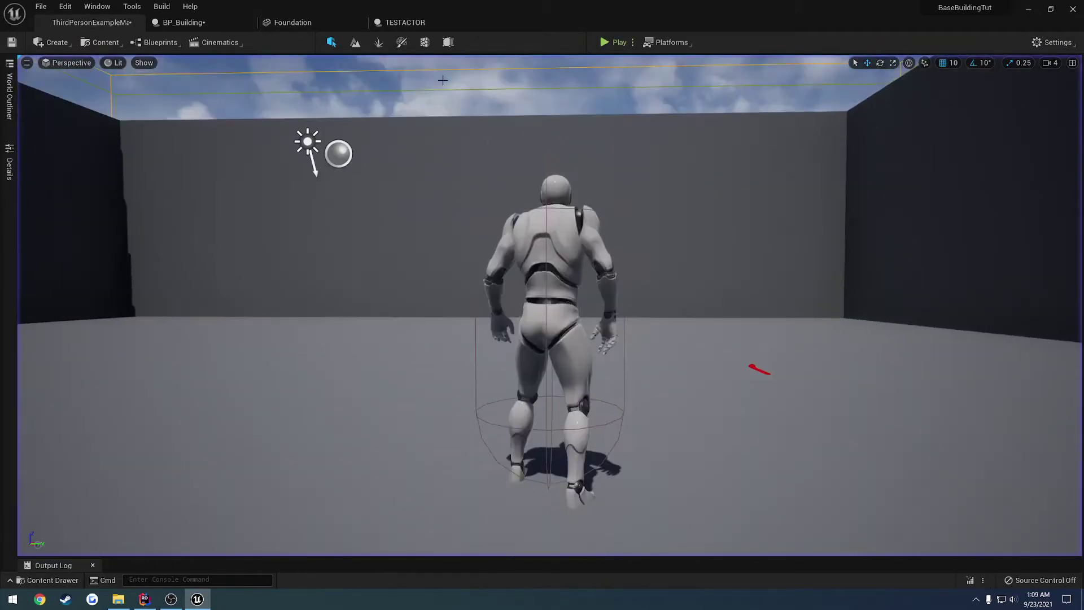
Step: Set the Make Literal Name value to Pos0, compile BP_Building and play-test the spawn at that socket
left_click(190, 6)
left_click(164, 22)
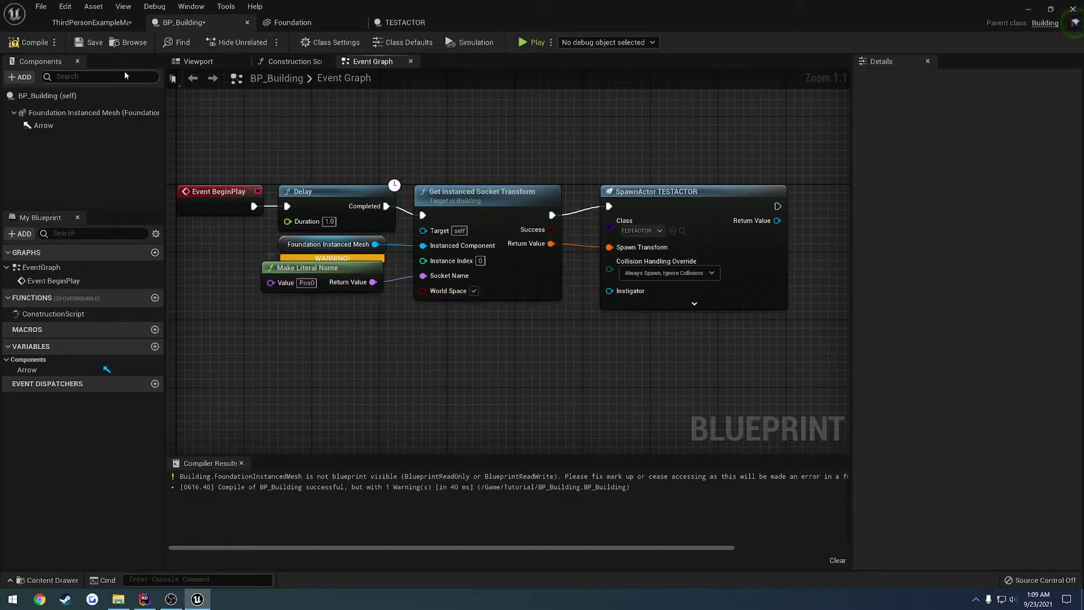
left_click(35, 43)
left_click(68, 24)
left_click(608, 42)
left_click(625, 189)
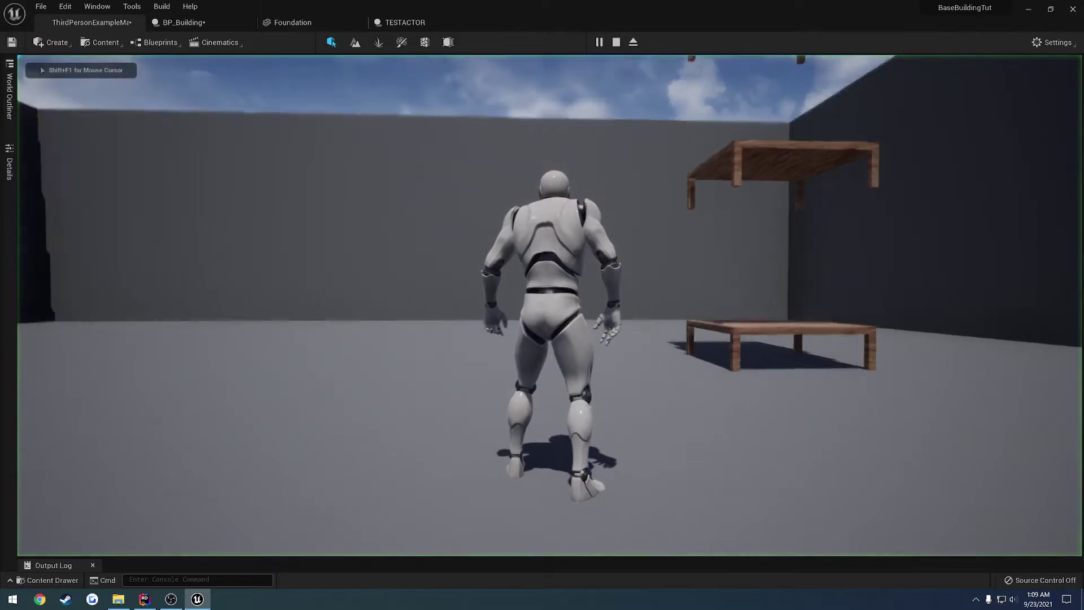
key("Escape")
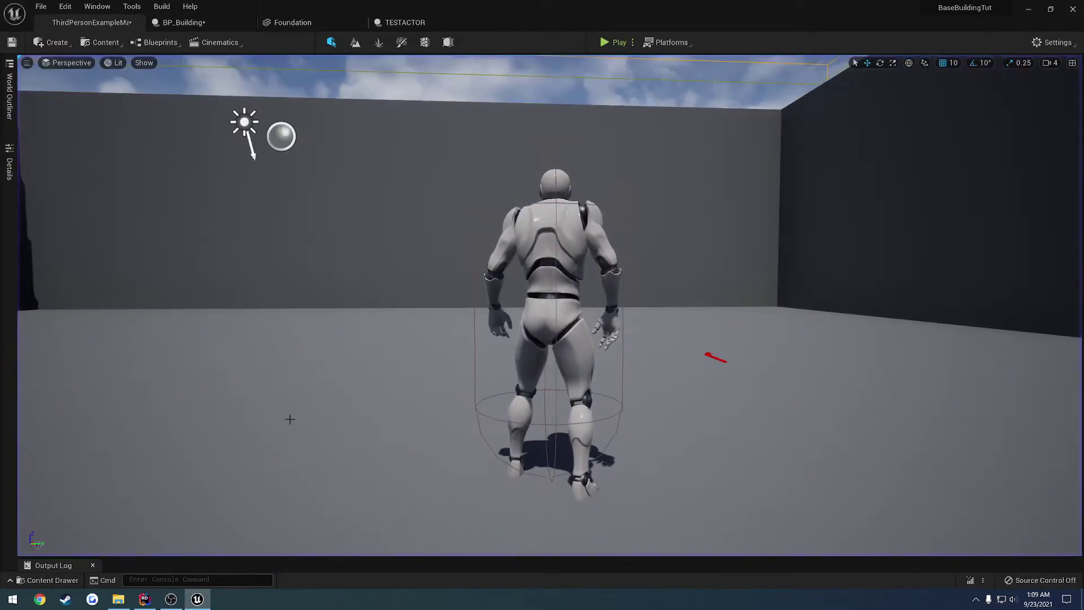
Step: Add a Print String node after Get Instanced Socket Transform in BP_Building's Event Graph and feed it the Success output
left_click(181, 22)
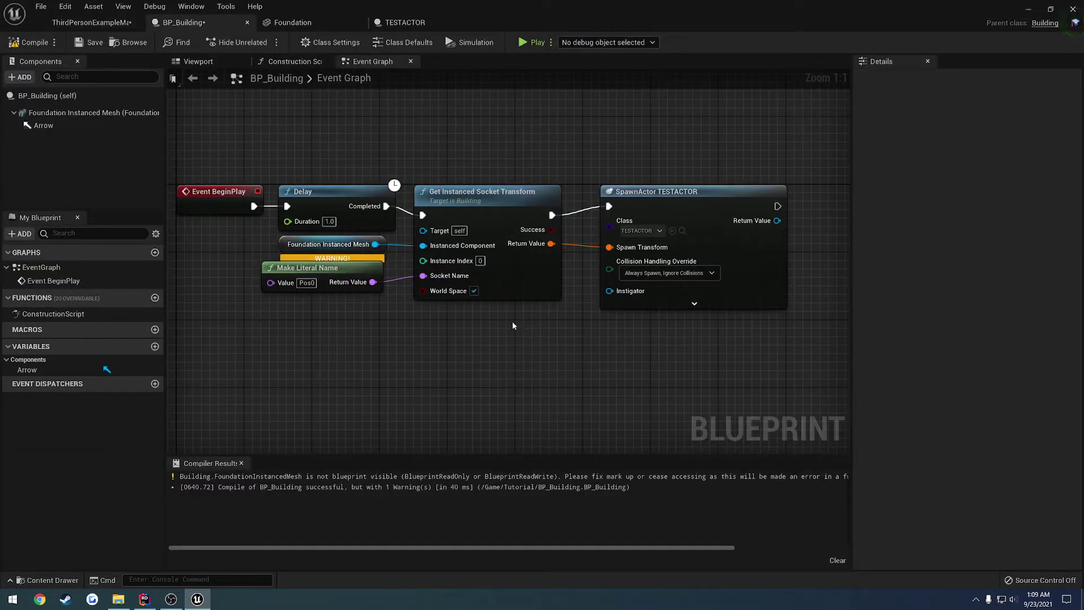
right_click_drag(523, 309, 476, 352)
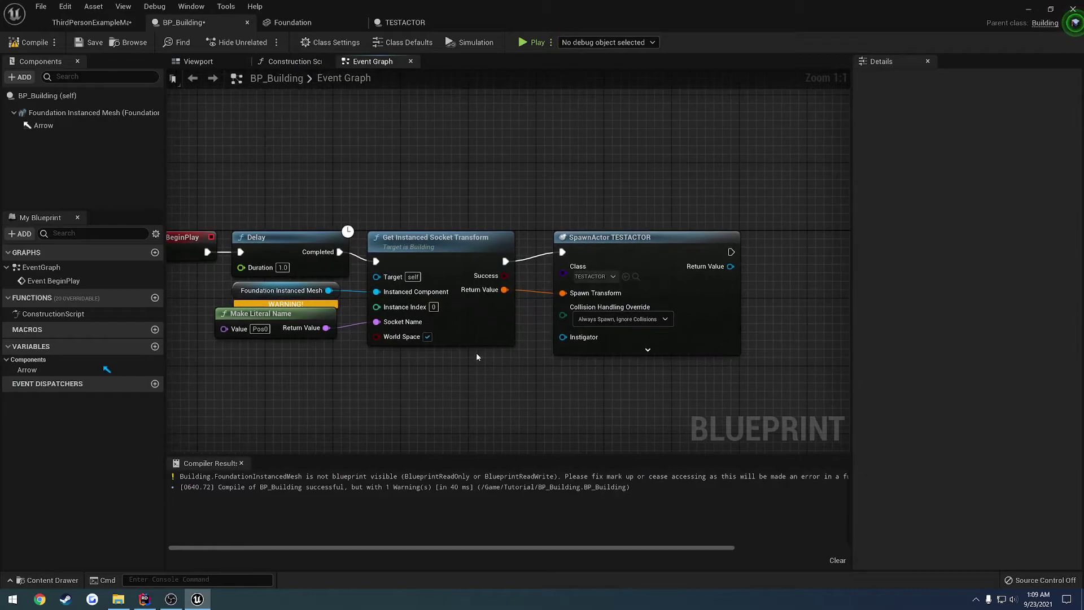
left_click_drag(626, 247, 761, 247)
right_click(606, 234)
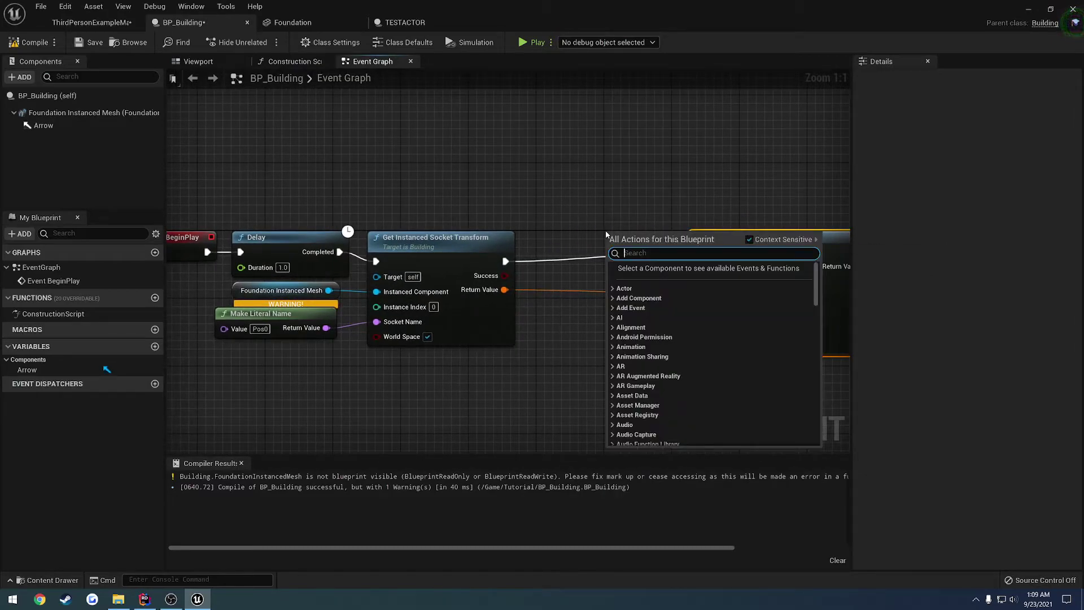
type("print")
key("Return")
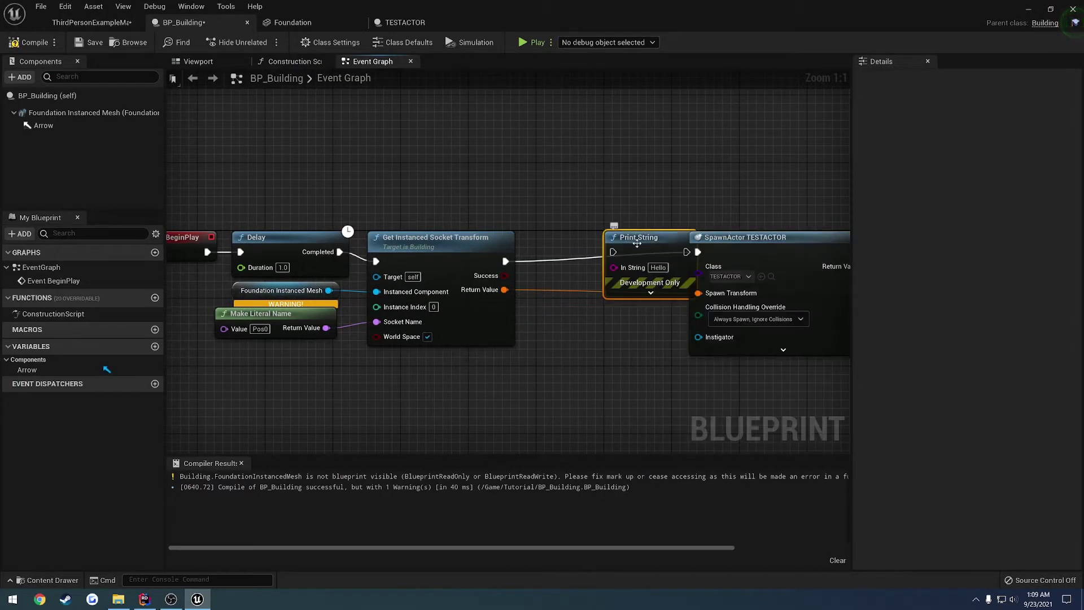
left_click_drag(634, 241, 505, 275)
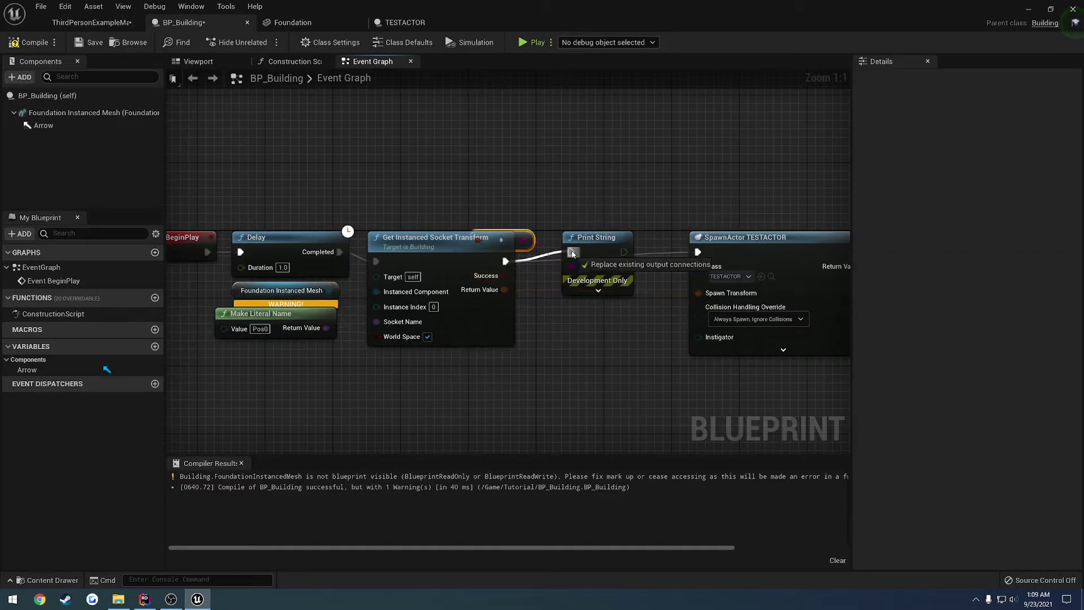
Step: Compile and save BP_Building, play-test the level to print the Success value, and end the session
left_click(52, 40)
left_click(90, 42)
left_click(92, 22)
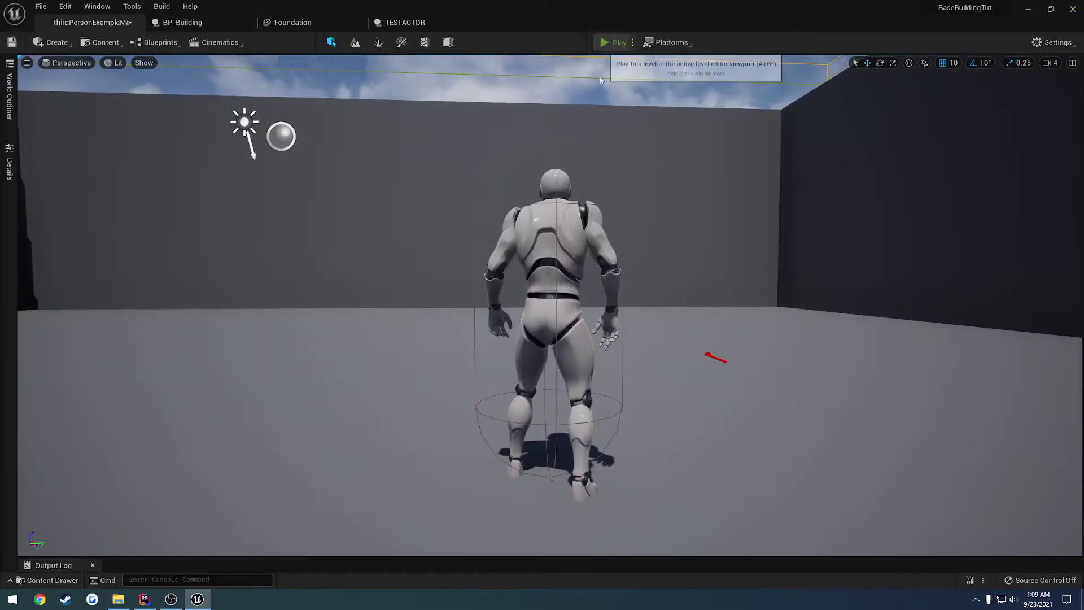
left_click(613, 42)
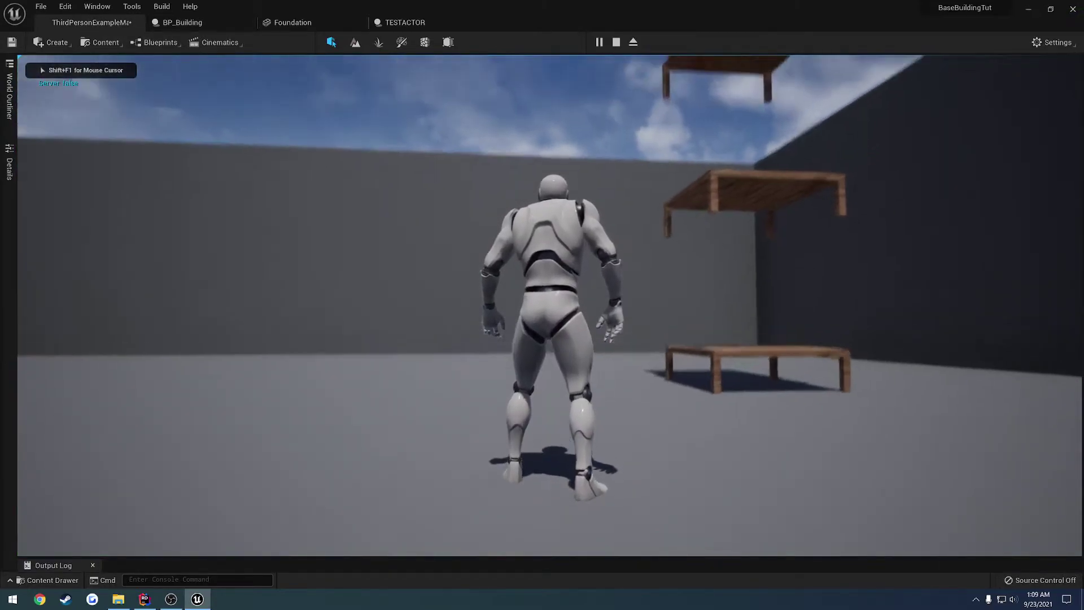
key("Escape")
Step: Switch to Rider and examine the InstanceTransform and SocketTransform equality checks of GetInstancedSocketTransform in Building.cpp
left_click(182, 22)
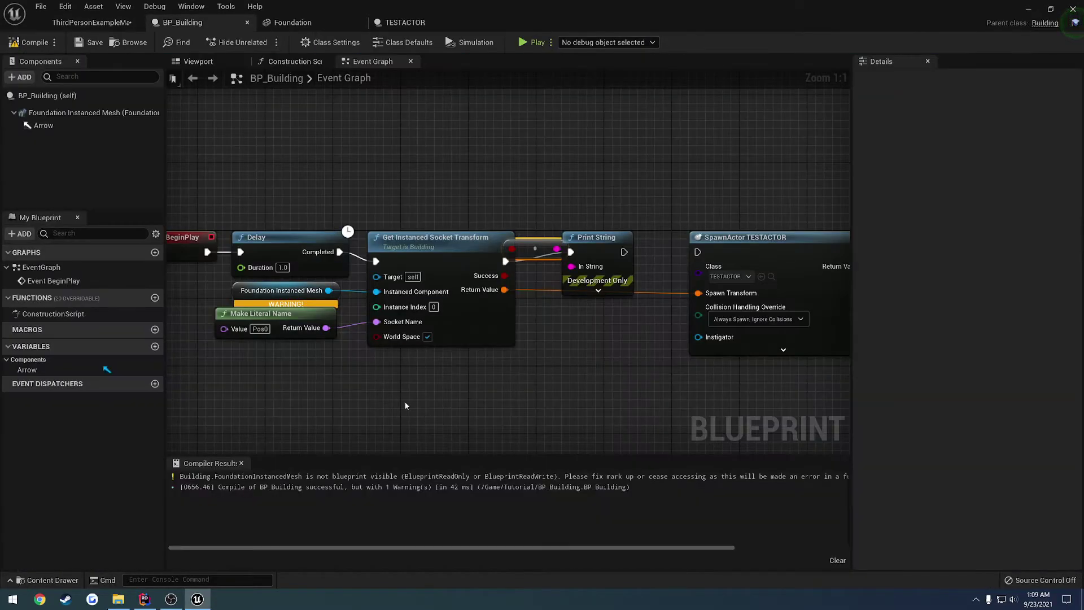
key("alt+Tab")
left_click(286, 324)
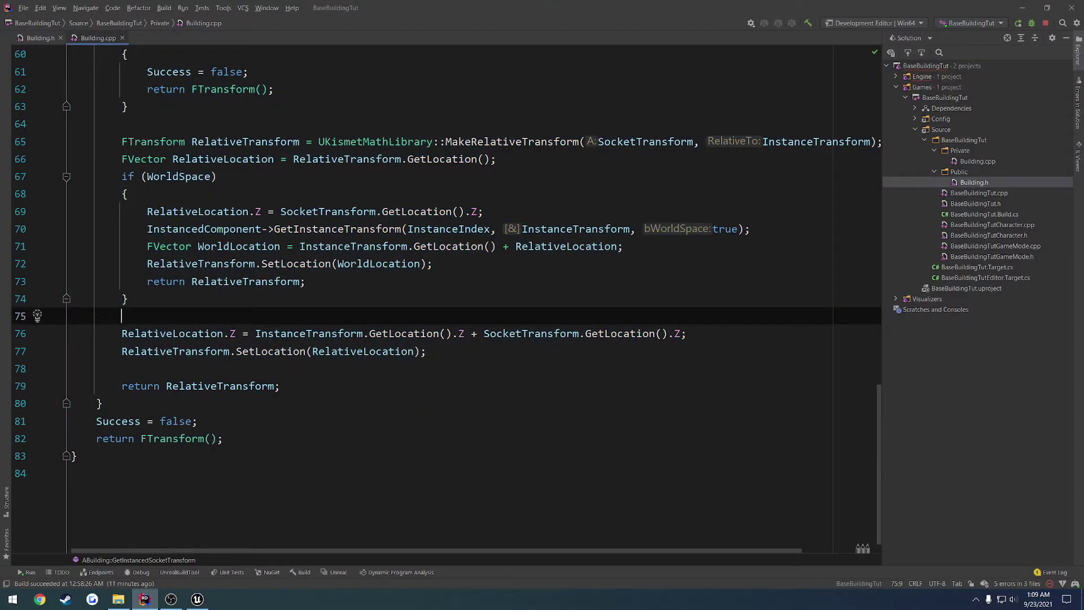
scroll(446, 293, "up", 2)
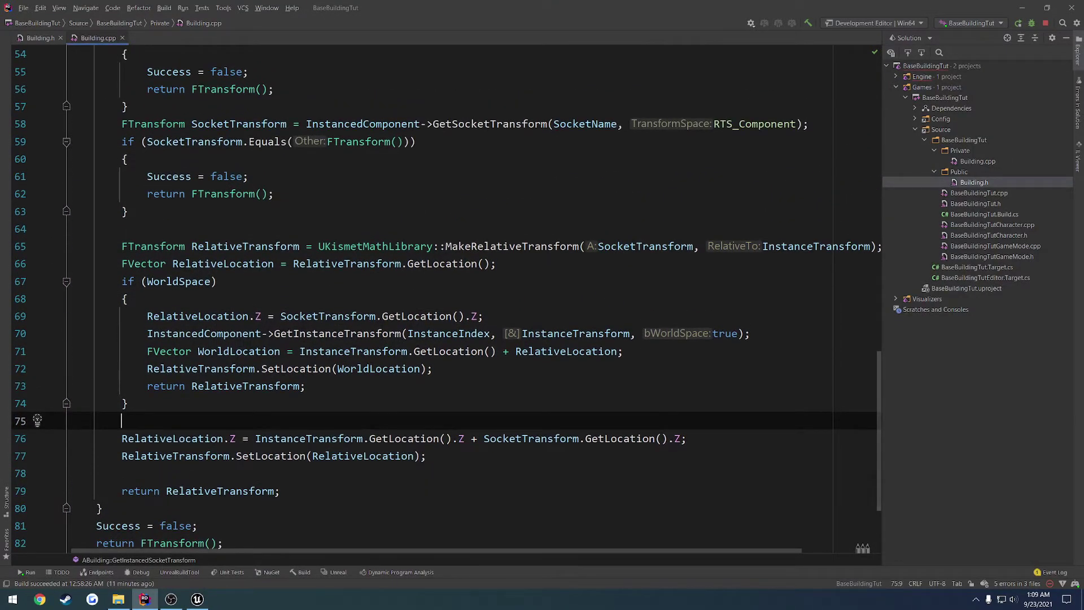
scroll(328, 321, "up", 3)
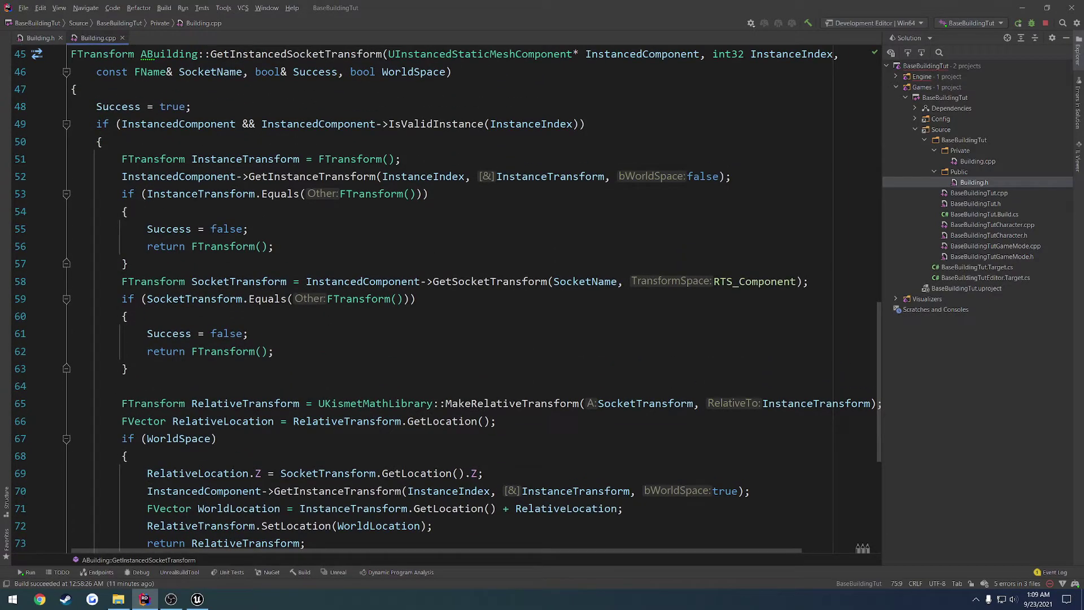
left_click_drag(102, 194, 432, 194)
left_click(407, 212)
left_click_drag(78, 316, 294, 384)
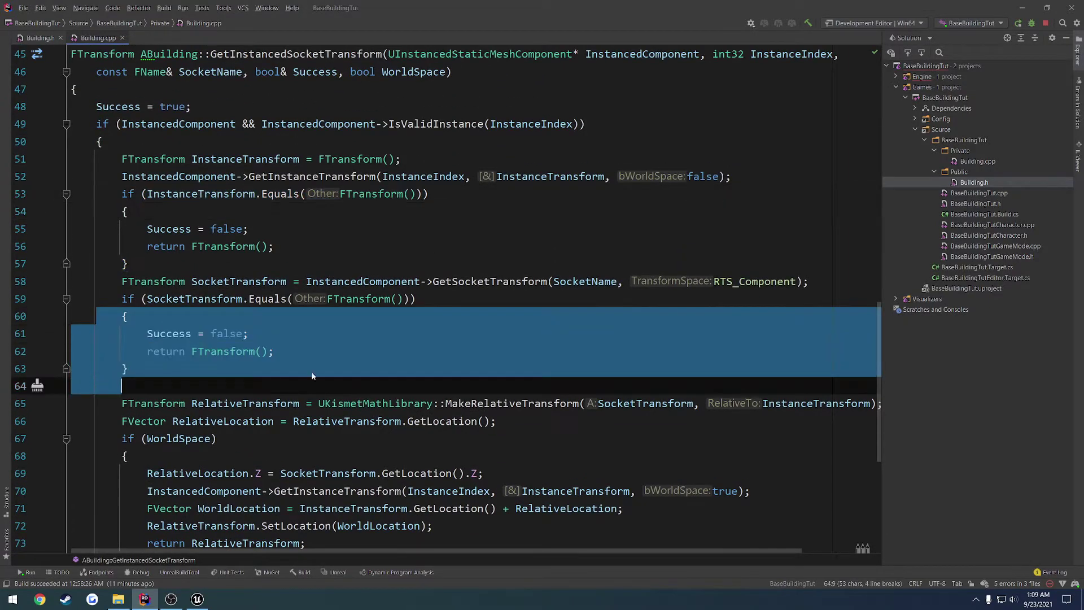
left_click(370, 347)
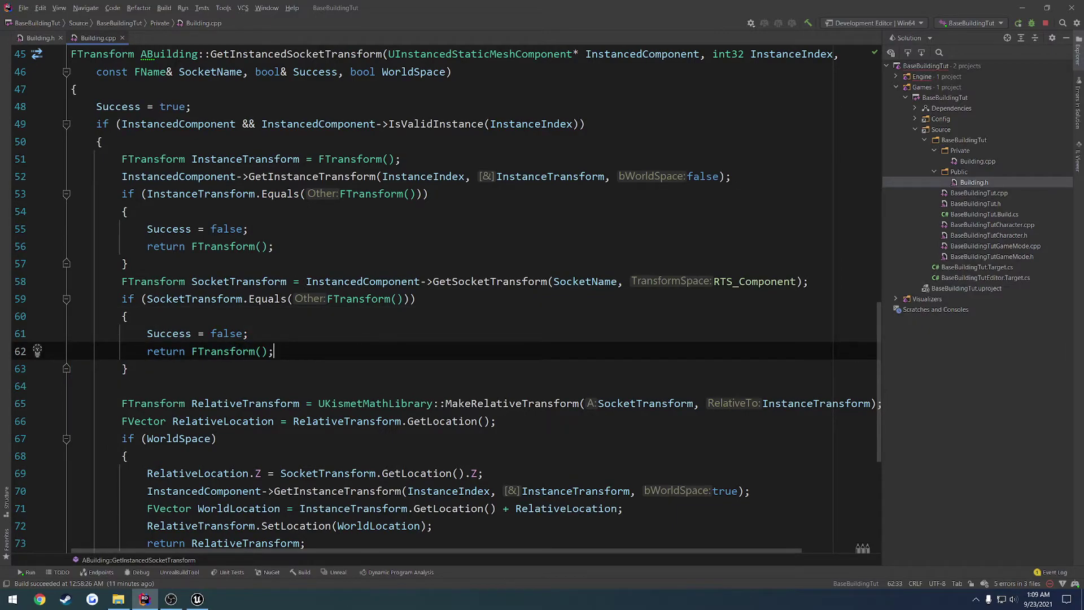
Step: Close the Unreal Editor and relaunch the BaseBuildingTut project from Rider with the debugger attached
left_click(197, 598)
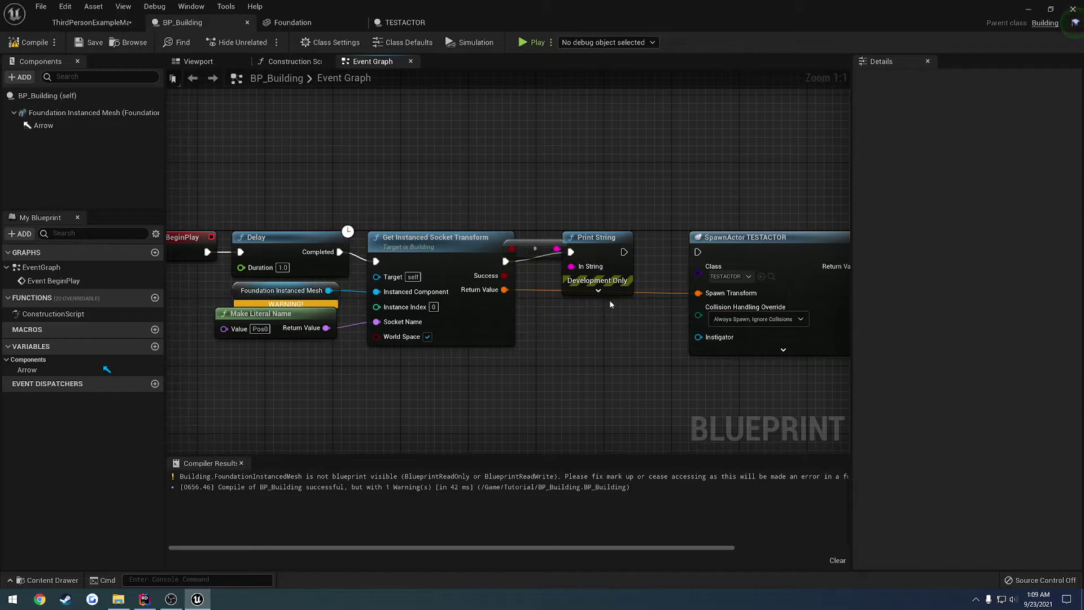
left_click(1072, 9)
left_click(556, 416)
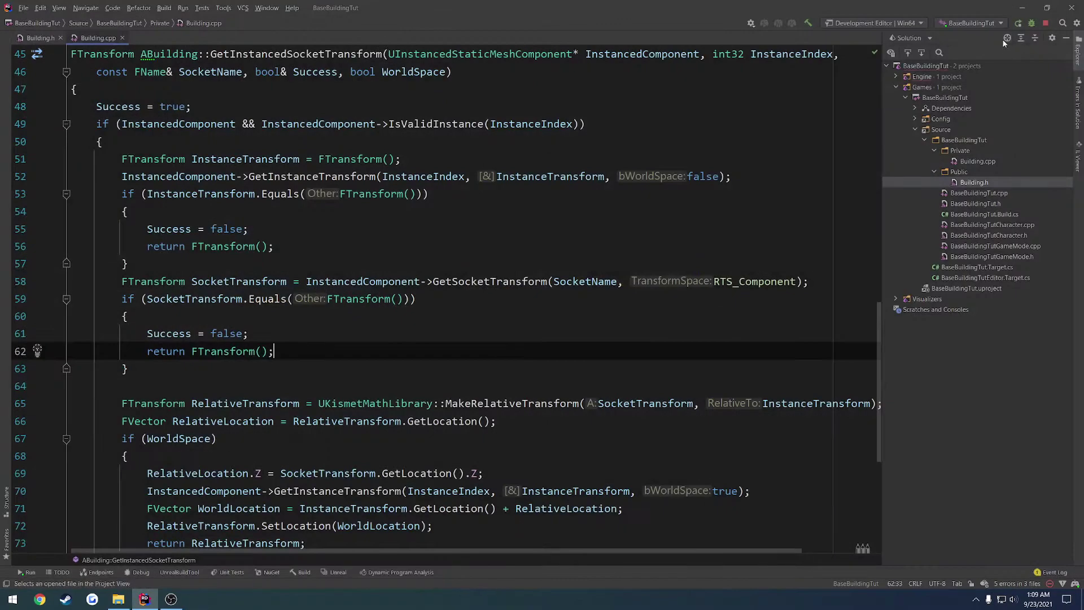
left_click(1031, 23)
left_click(520, 323)
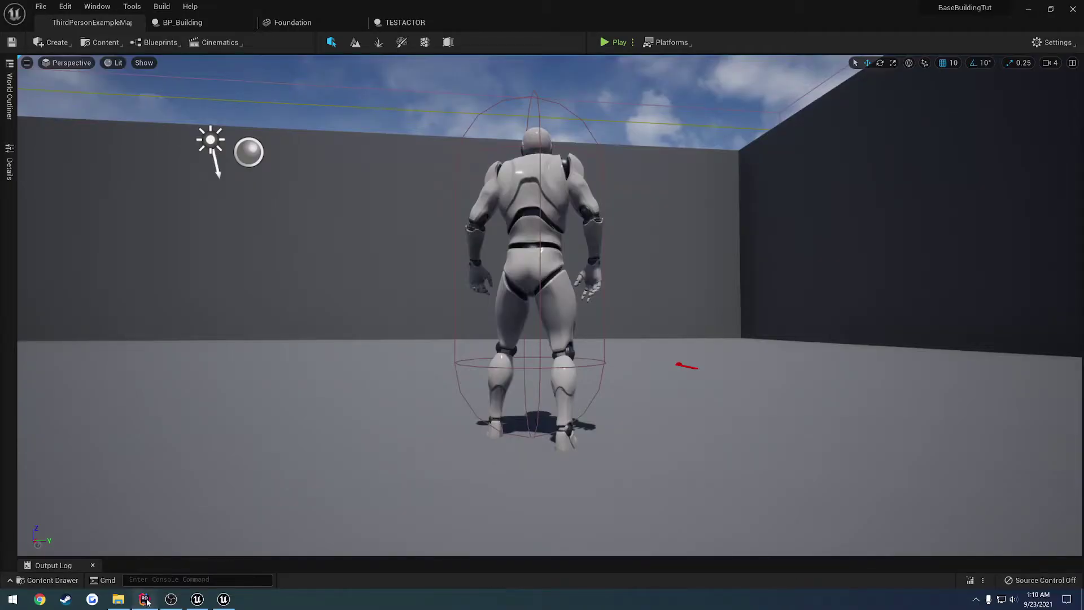
Step: Hide Rider's debug output and set breakpoints on lines 54 and 60 of Building.cpp, inside the two equality checks
left_click(145, 600)
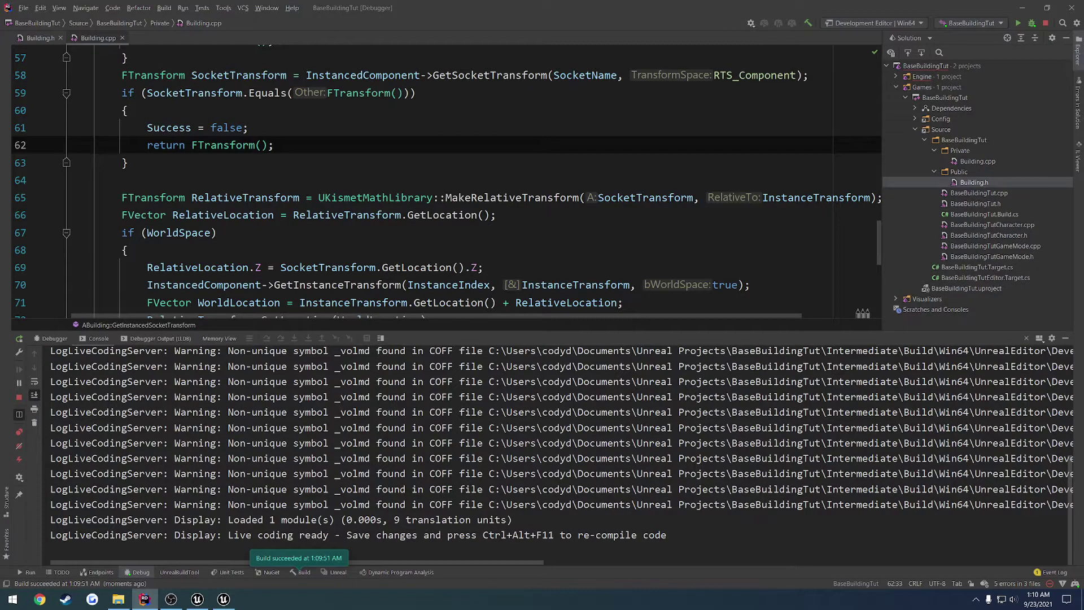
left_click(1076, 337)
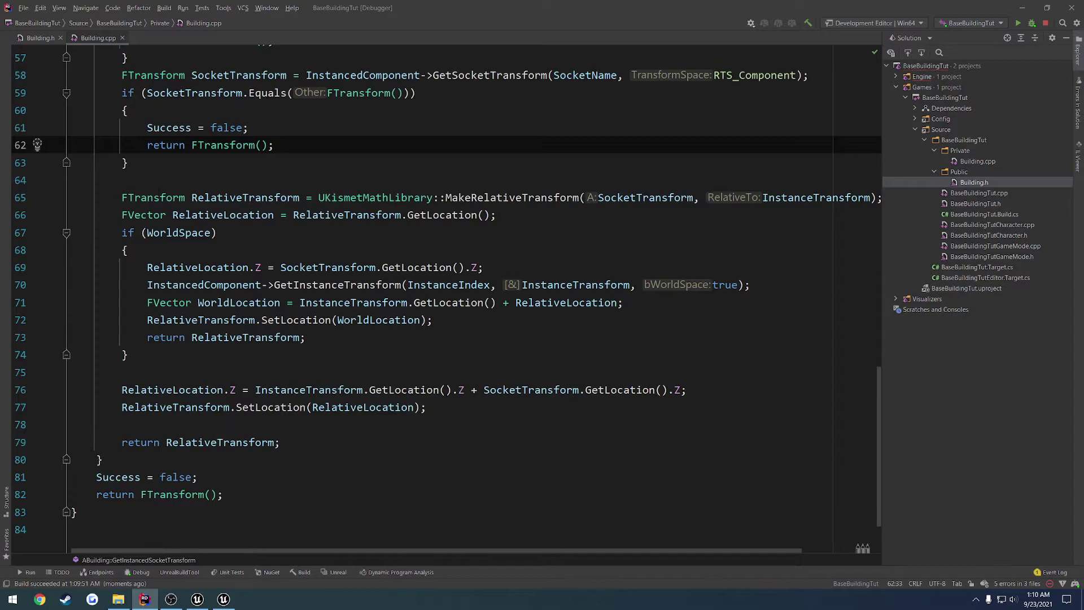
scroll(446, 294, "up", 3)
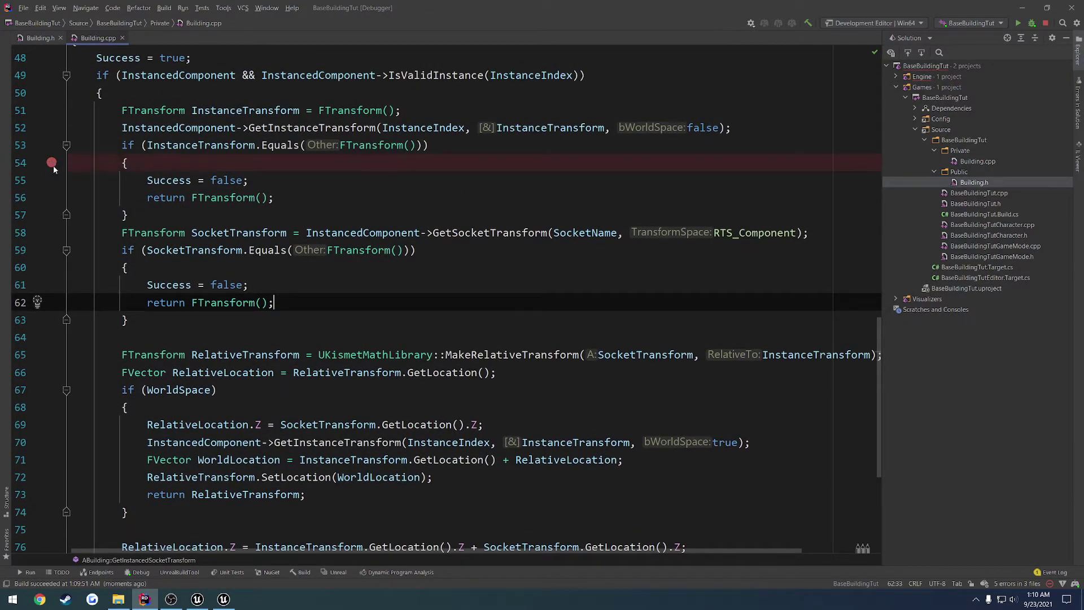
left_click(55, 267)
Step: Play-test the level in the Unreal Editor against the two breakpoints and end the session
left_click(224, 600)
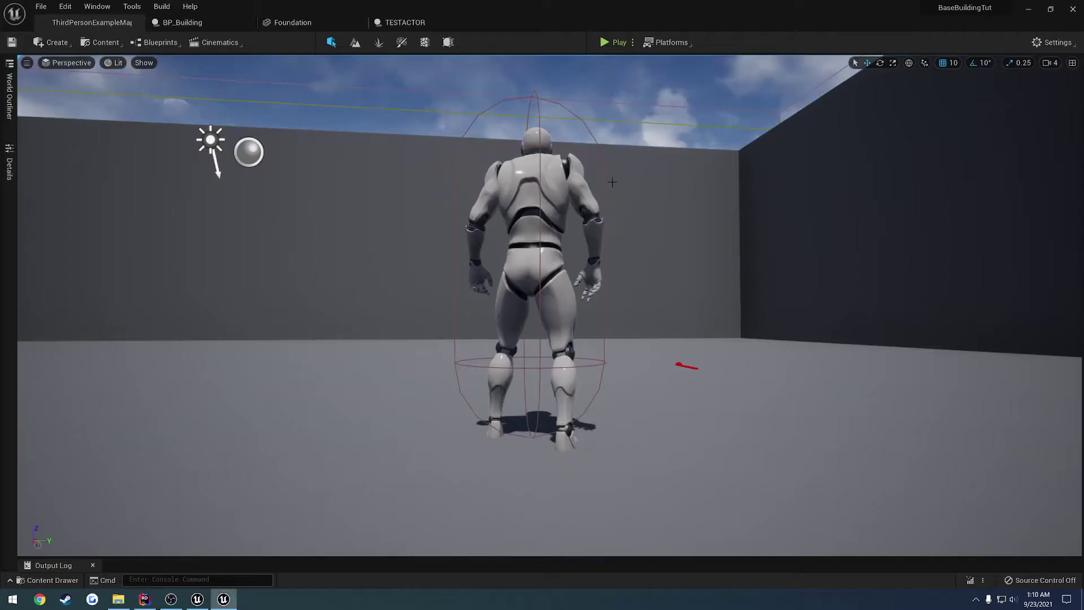
left_click(614, 45)
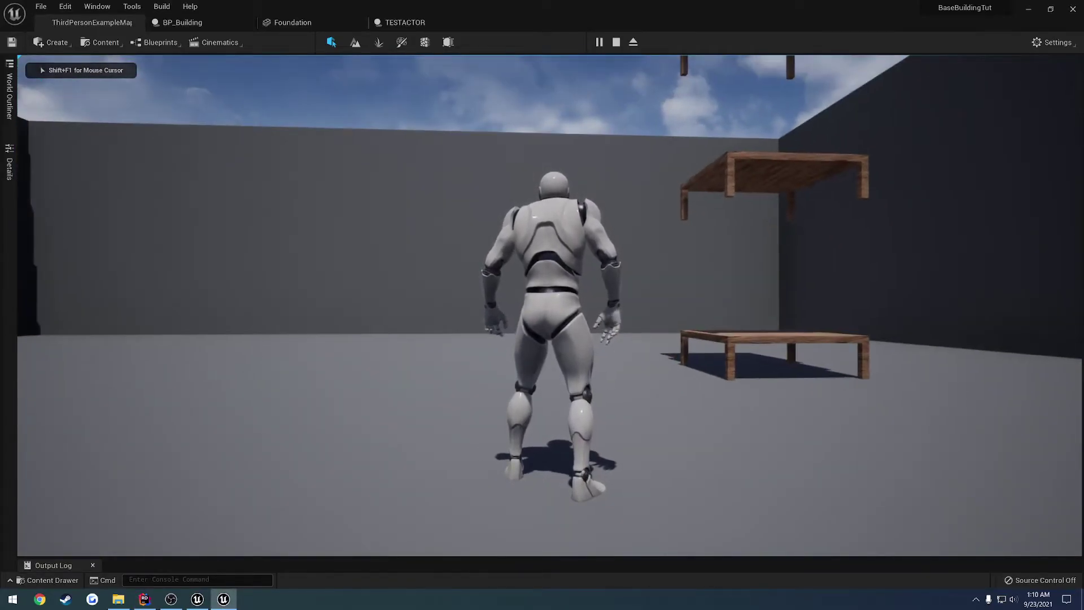
key("shift+F1")
key("Escape")
Step: Replace the breakpoints on lines 54 and 60 with one on line 48, at the Success = true statement
key("alt+Tab")
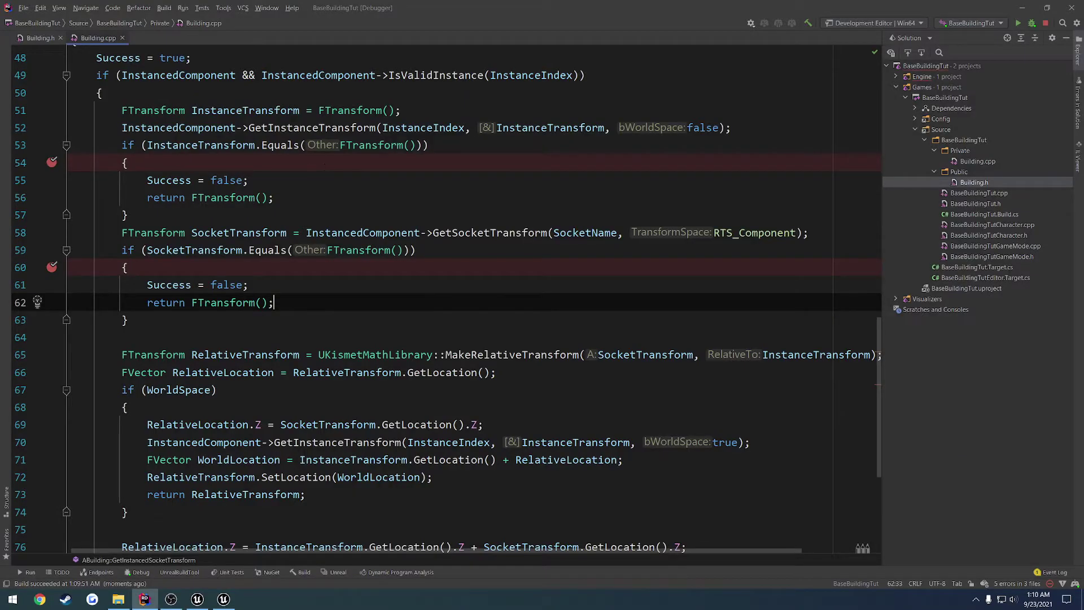
left_click(50, 162)
left_click(50, 268)
scroll(110, 277, "up", 2)
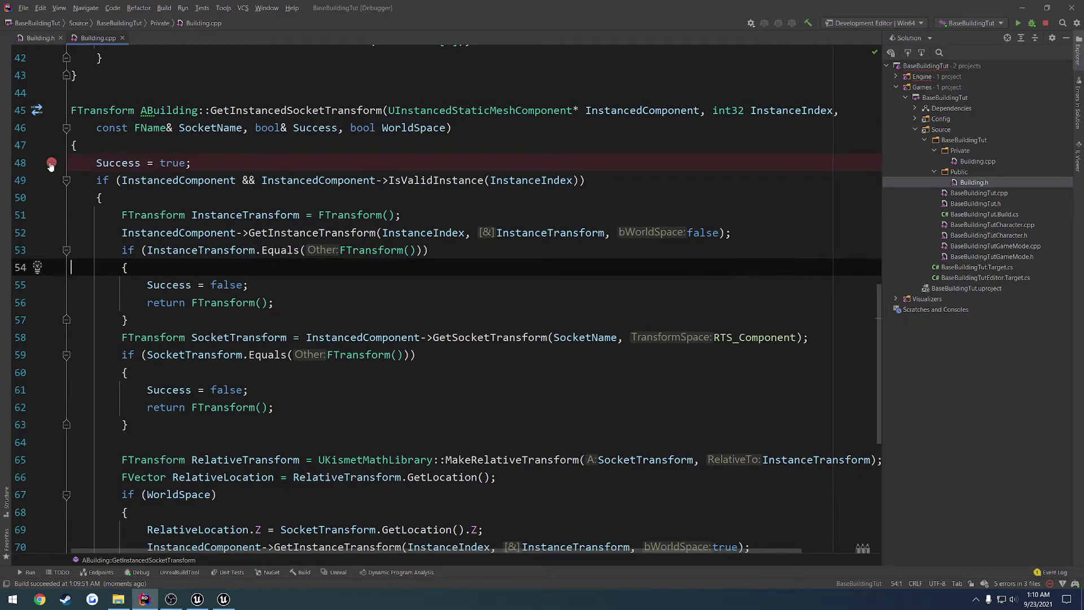
Step: Play the level to hit the line 48 breakpoint and step over to the GetInstanceTransform call on line 52
key("alt+Tab")
left_click(611, 43)
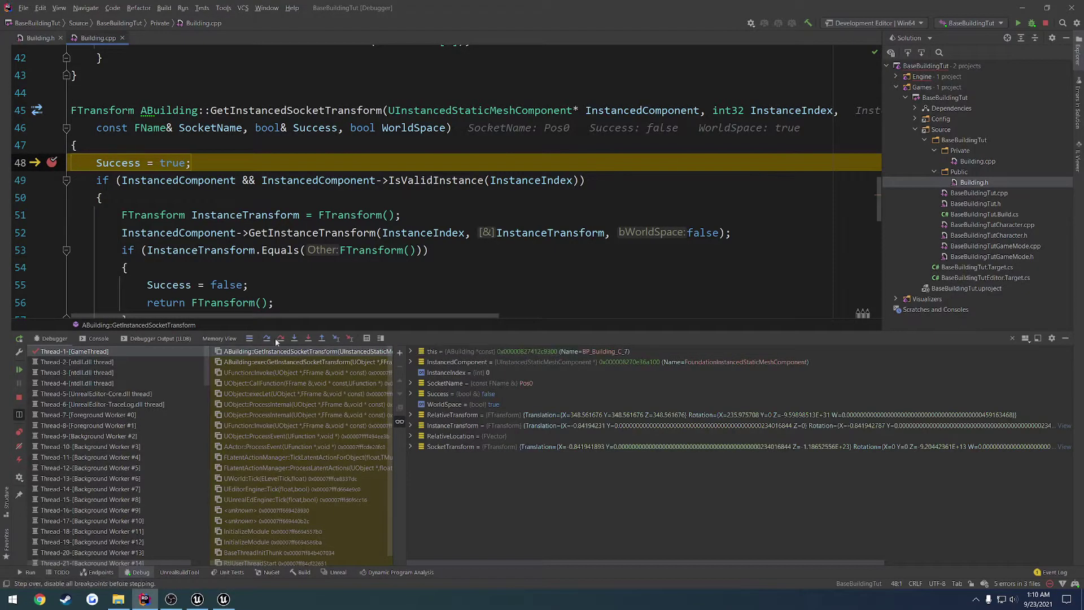
left_click(268, 338)
left_click(266, 337)
left_click(267, 338)
left_click(267, 338)
left_click(268, 338)
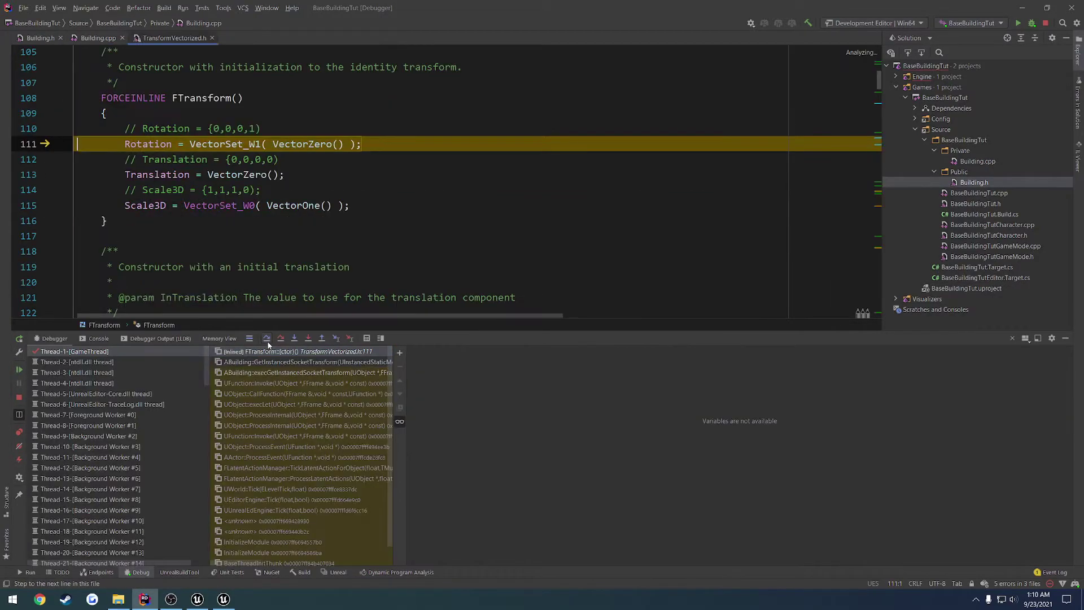
left_click(268, 341)
left_click(268, 341)
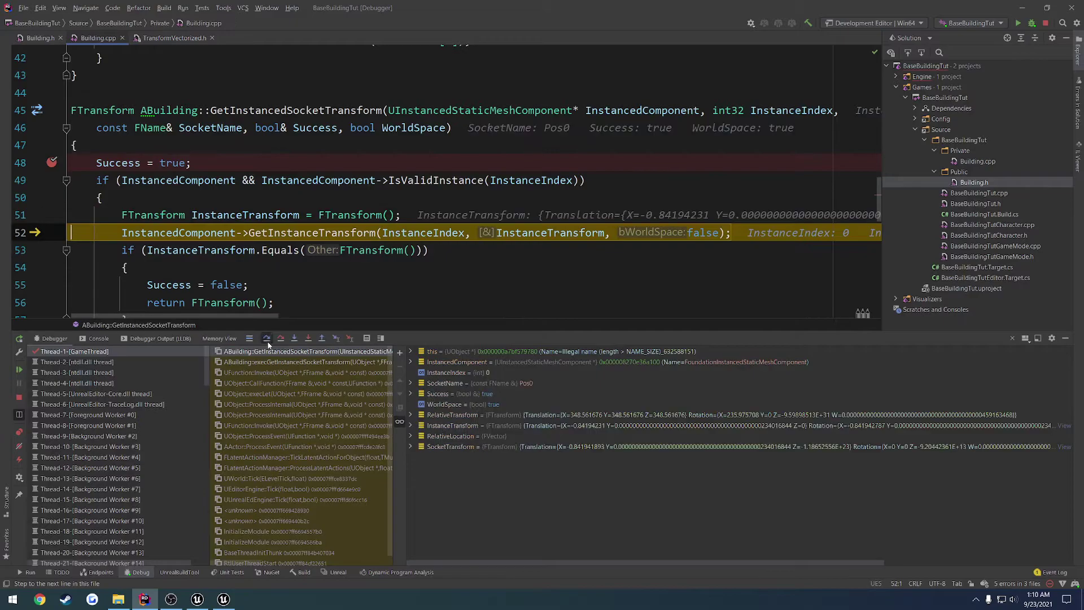
Step: Step through the rest of GetInstancedSocketTransform to its closing brace on line 83 and resume program execution
left_click(268, 341)
left_click(268, 342)
left_click(267, 342)
left_click(267, 342)
left_click(267, 341)
left_click(268, 342)
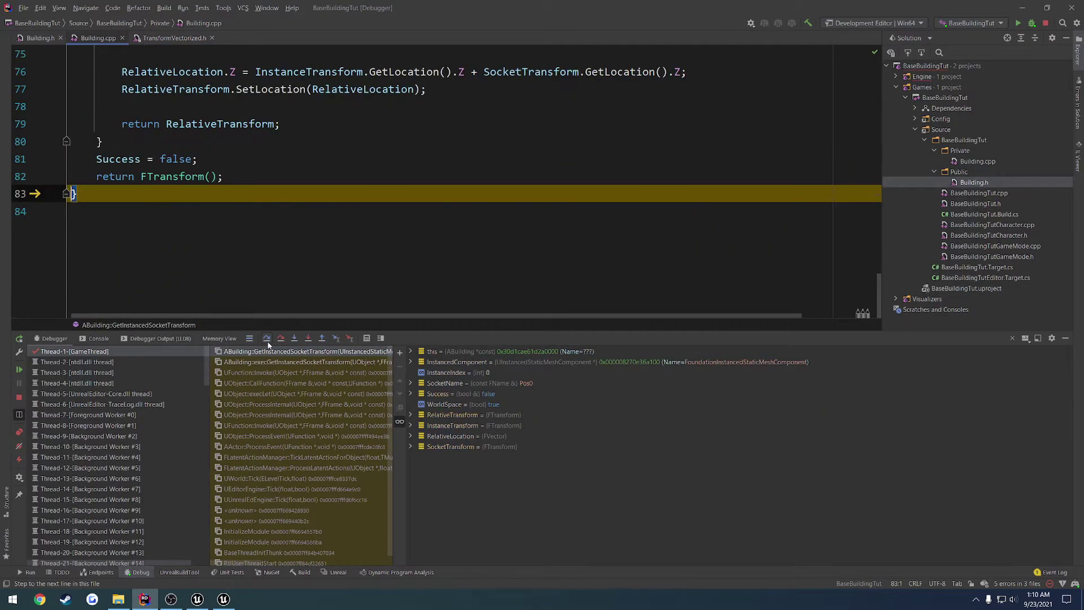
left_click(18, 370)
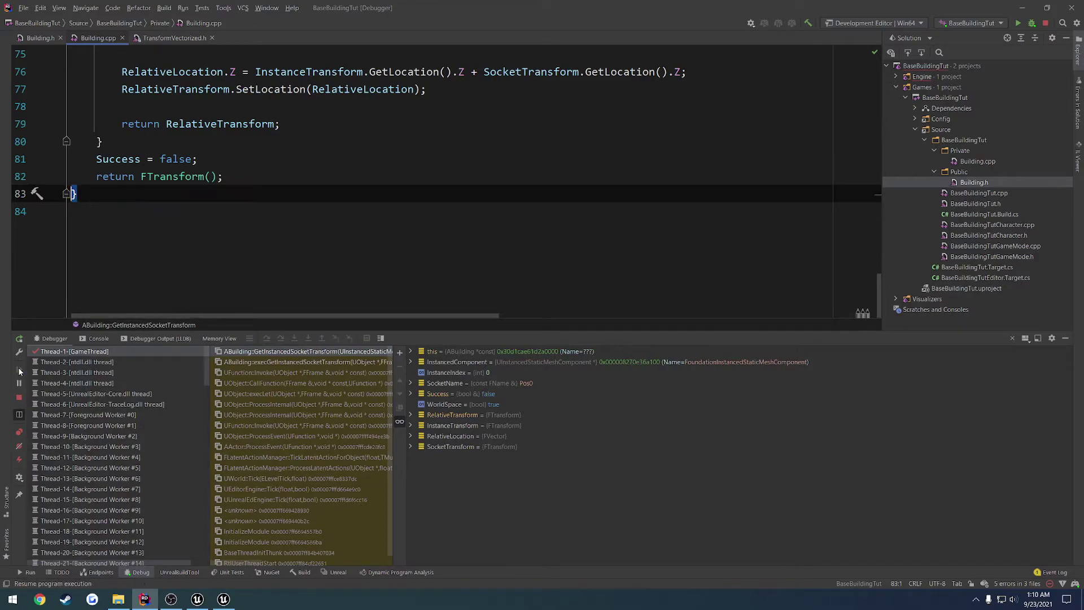
Step: Play the level again to hit the breakpoint, enlarge the code area and step over to line 52
left_click(223, 598)
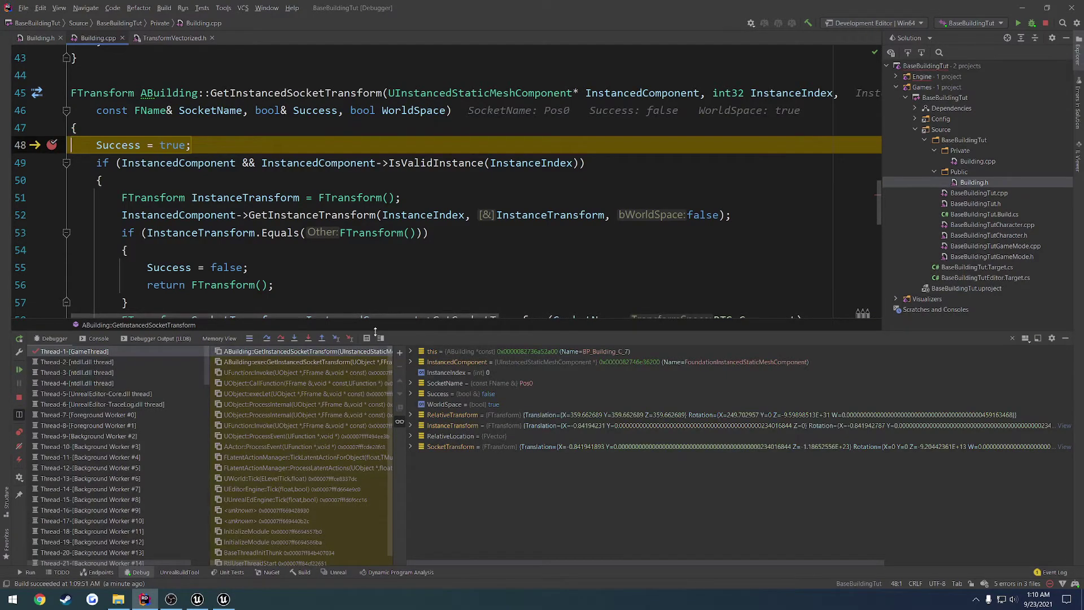
left_click_drag(376, 332, 376, 458)
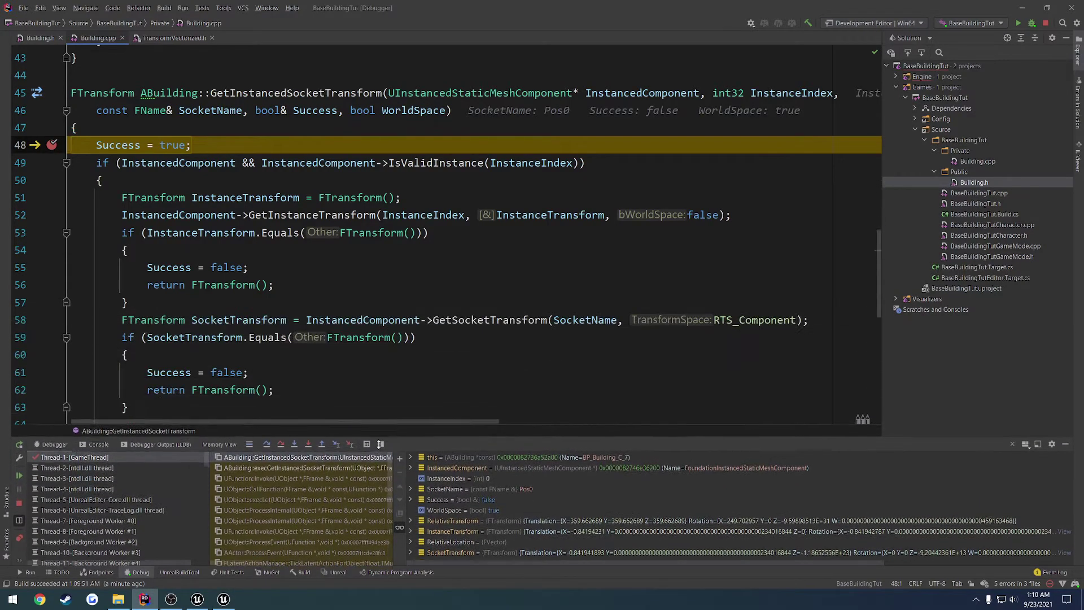
left_click(267, 464)
left_click(267, 464)
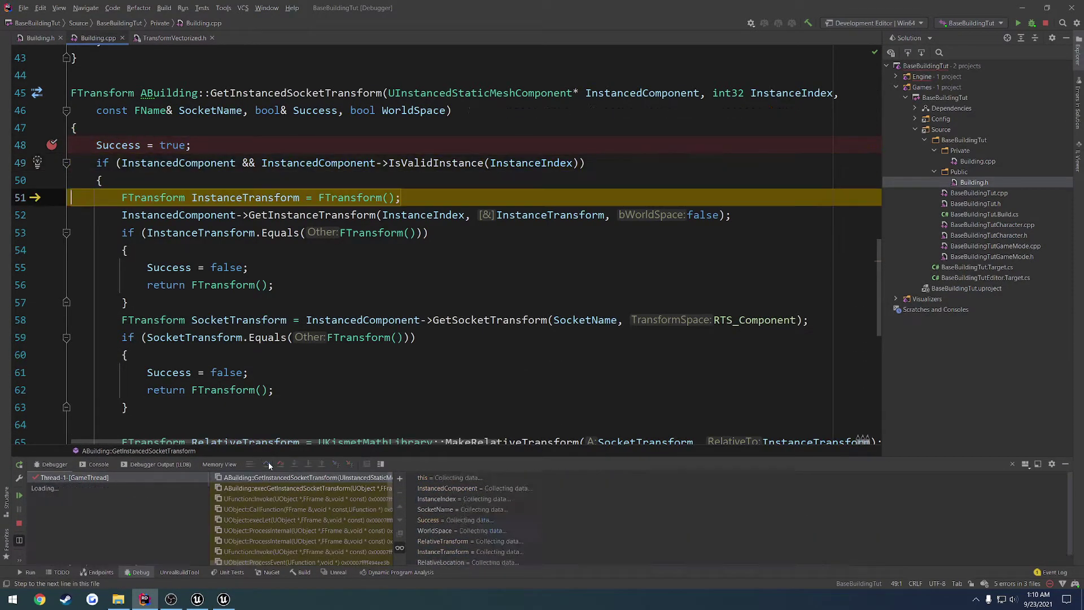
left_click(267, 464)
left_click(267, 464)
left_click(267, 463)
left_click(267, 463)
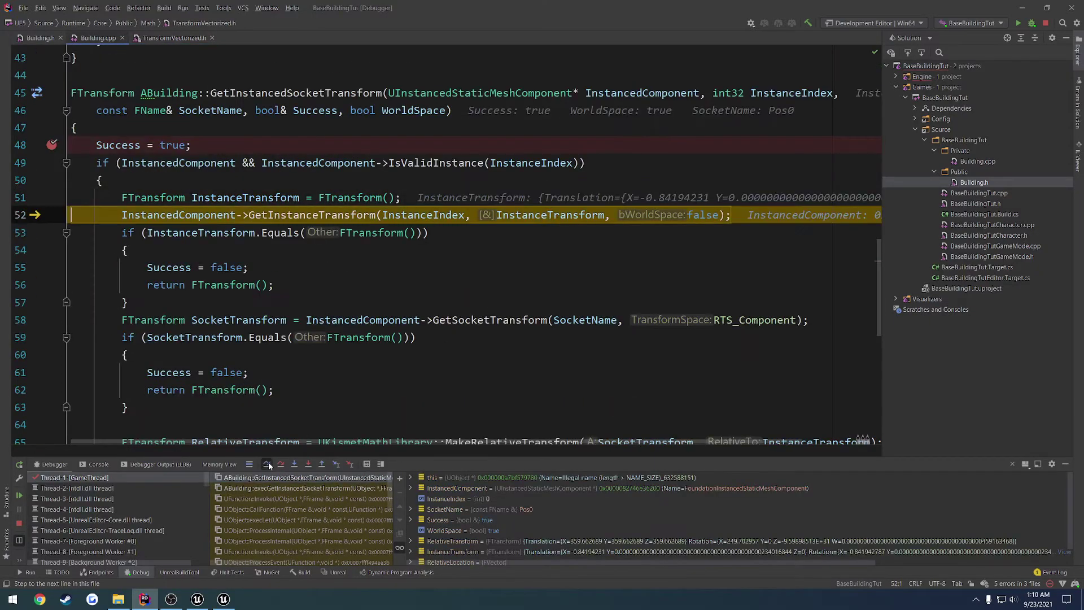
Step: Step on to the RelativeTransform return on line 73 and examine the transform calculations and variable values leading to it
left_click(267, 464)
left_click(267, 464)
left_click(267, 464)
left_click(267, 464)
left_click(268, 464)
left_click(268, 463)
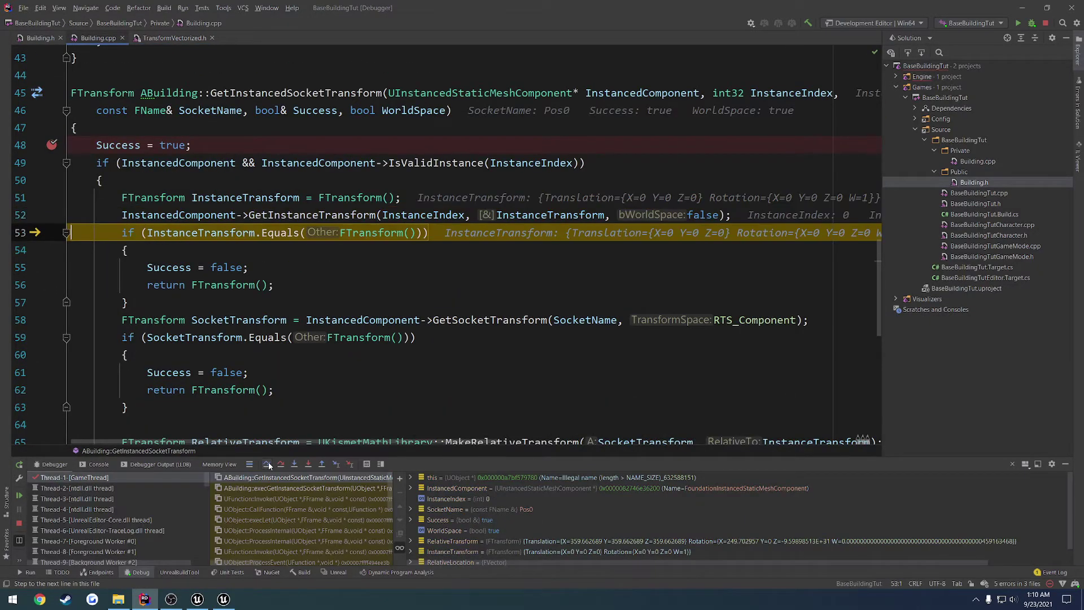
left_click(267, 463)
scroll(446, 243, "up", 5)
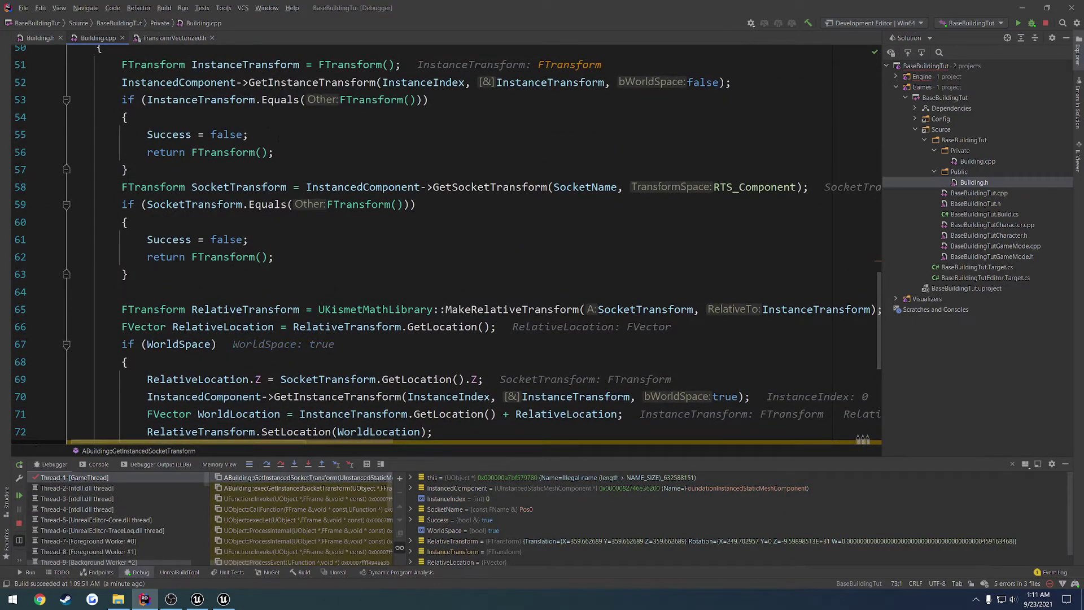
scroll(446, 243, "down", 3)
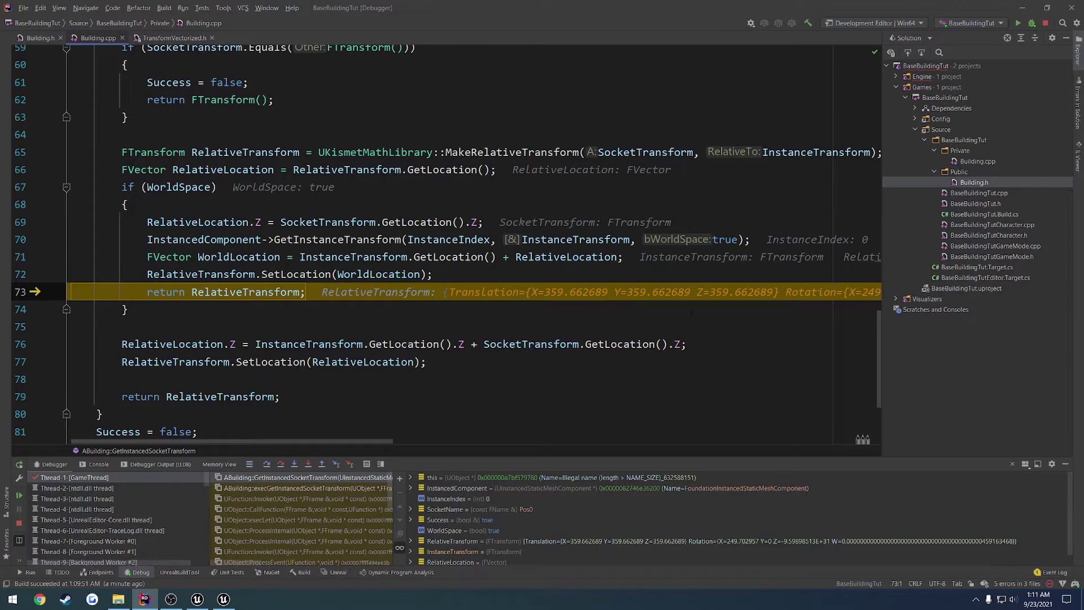
Step: Review the RelativeTransform values on line 73, step over to the closing brace on line 83 and resume execution
left_click_drag(359, 442, 472, 432)
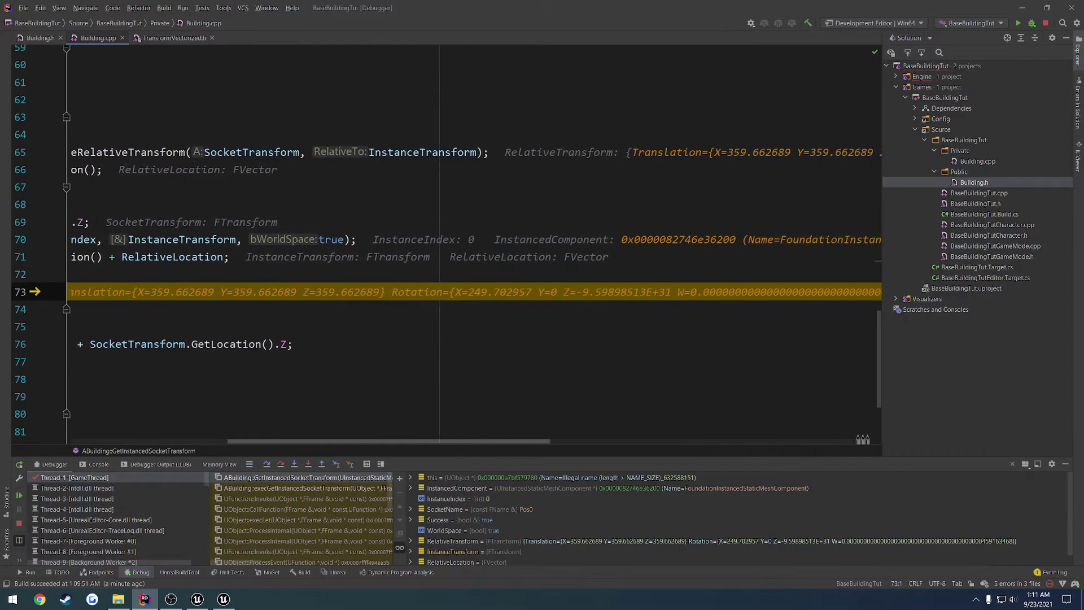
scroll(451, 243, "right", 1)
scroll(695, 436, "left", 10)
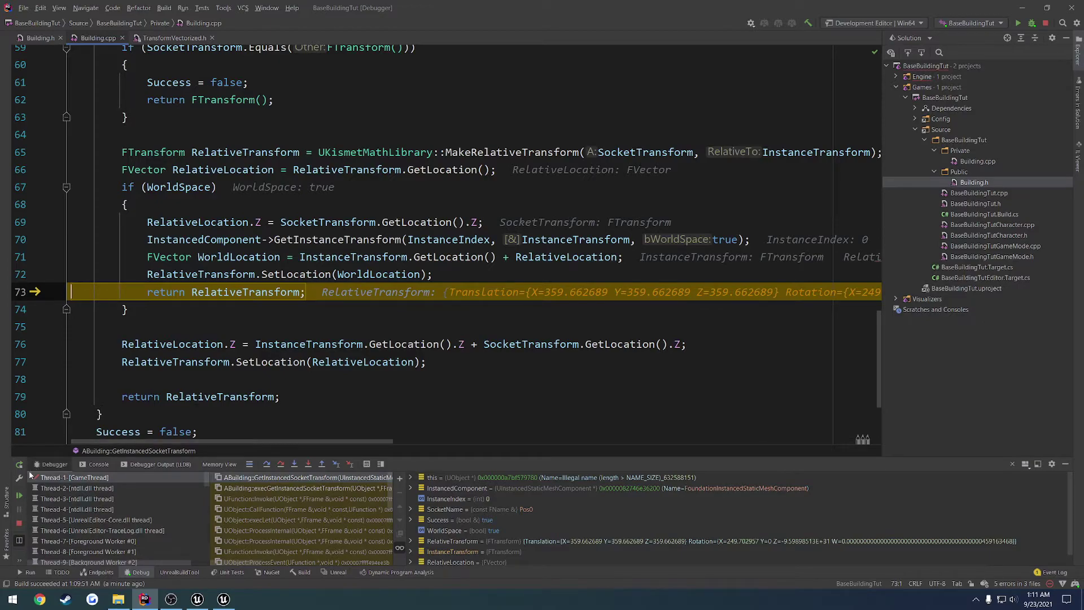
left_click(268, 465)
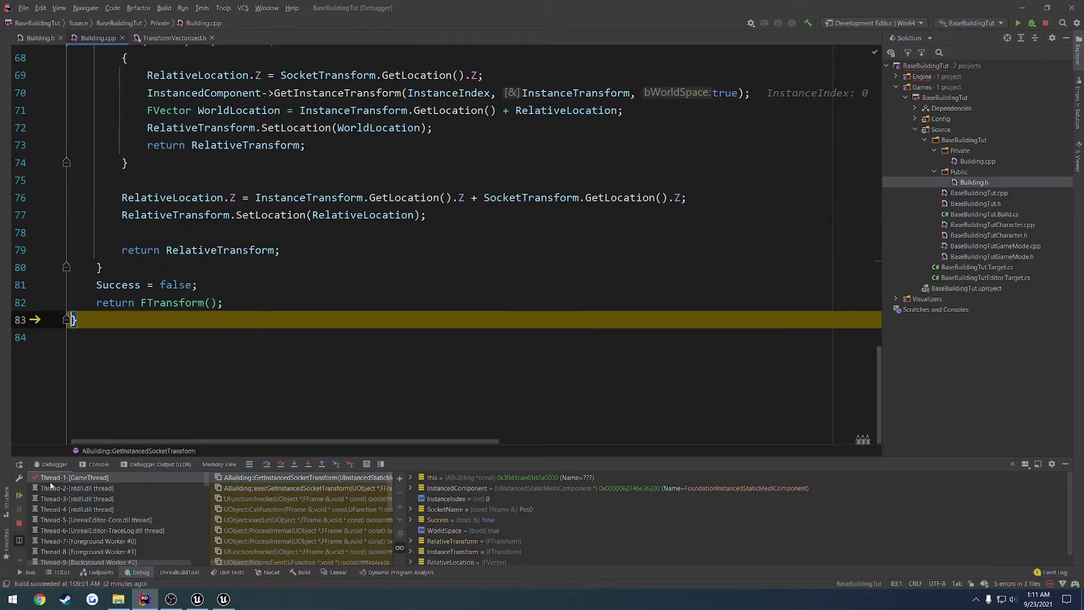
left_click(20, 496)
Step: Switch to Unreal Editor, eject from the running level, check the World Outliner for a spawned TESTACTOR with folders collapsed, and stop playing
key("alt+Tab")
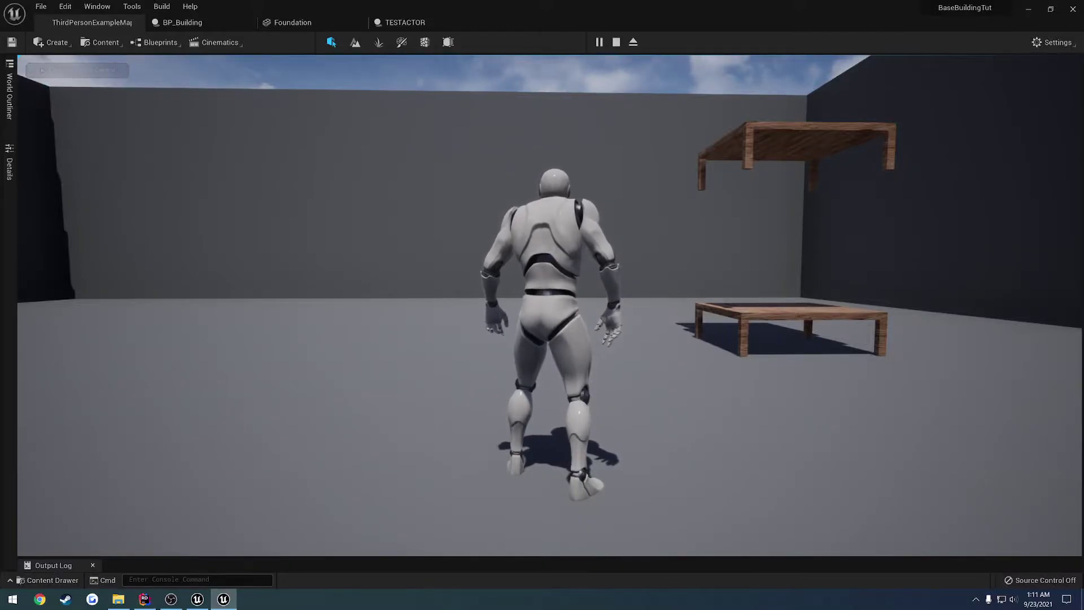
key("F8")
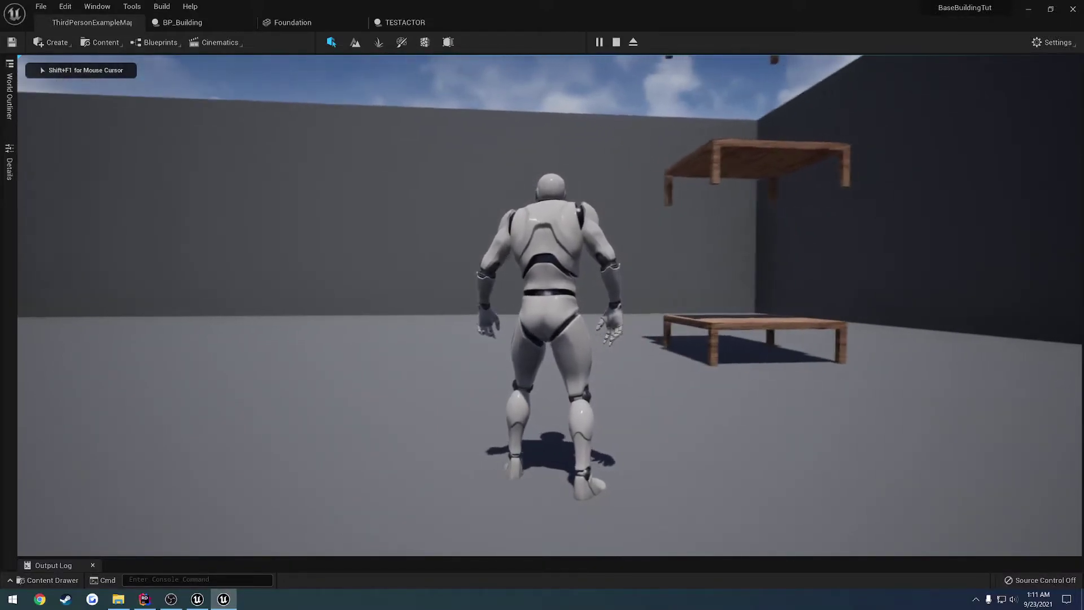
right_click_drag(337, 383, 537, 358)
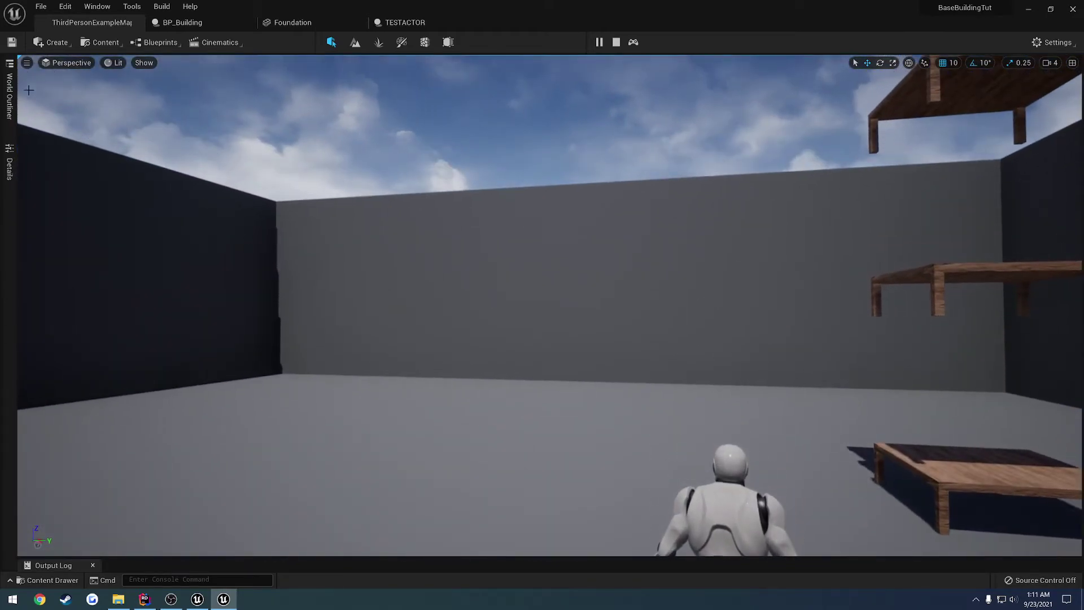
left_click(9, 95)
left_click(42, 106)
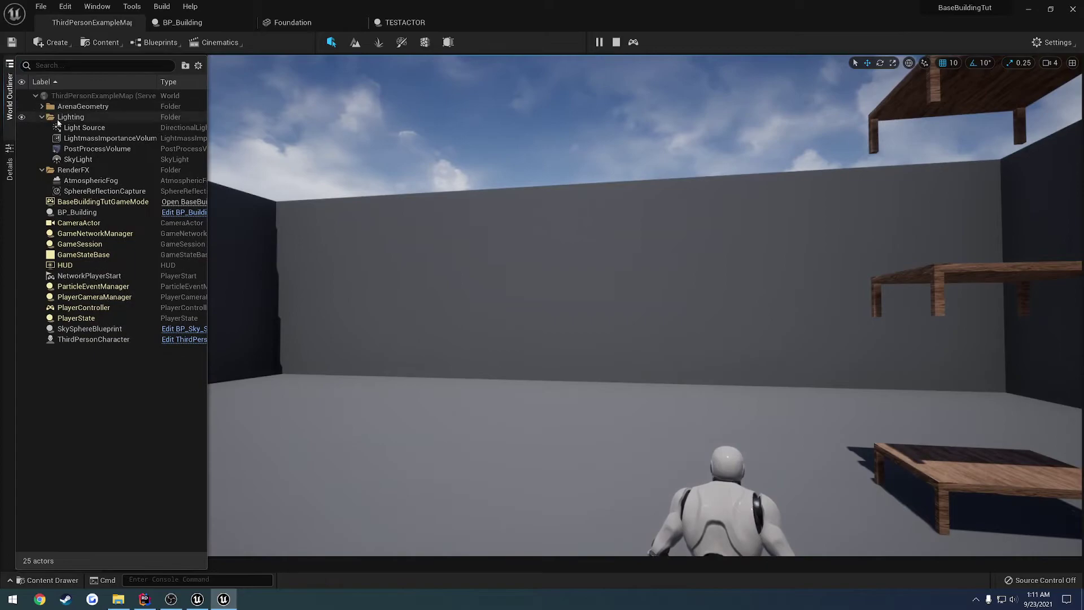
left_click(42, 116)
left_click(41, 128)
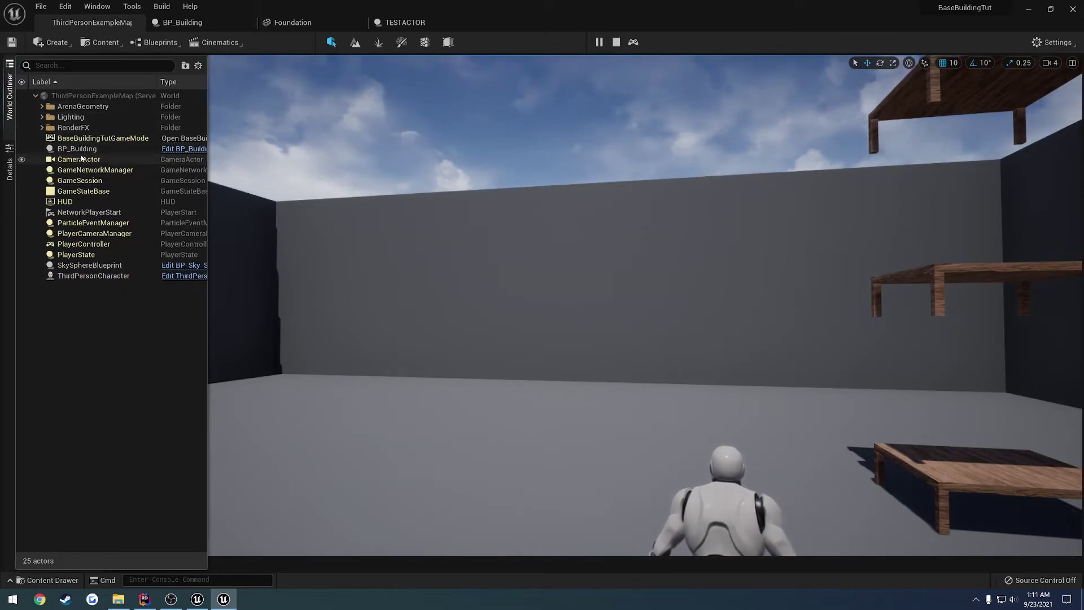
right_click_drag(95, 248, 95, 328)
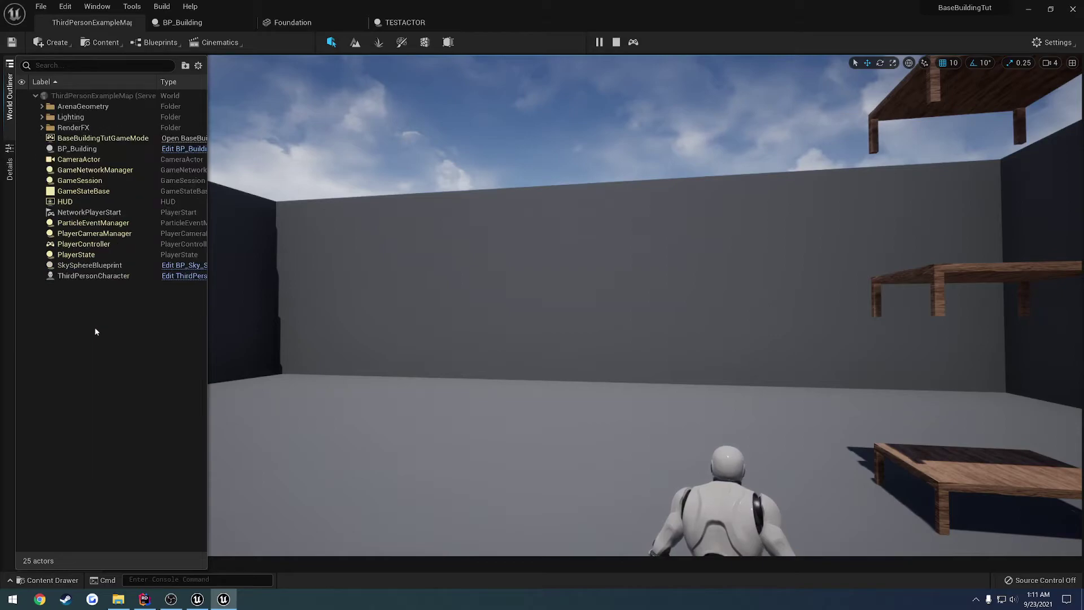
left_click(616, 42)
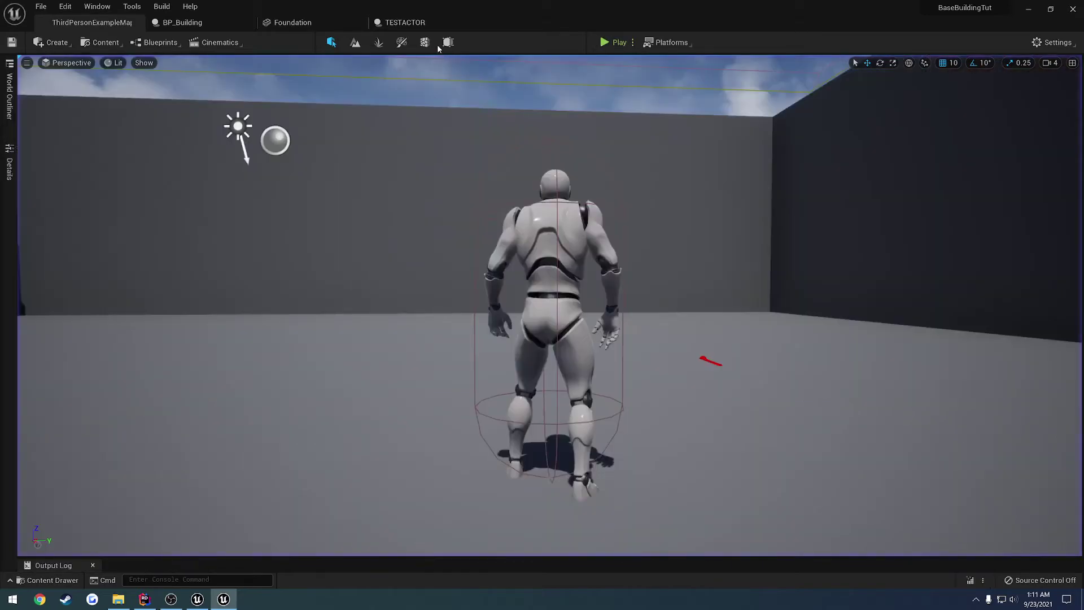
Step: In the BP_Building event graph, connect Print String's execution output to SpawnActor TESTACTOR and compile the blueprint
left_click(183, 22)
left_click_drag(624, 251, 698, 252)
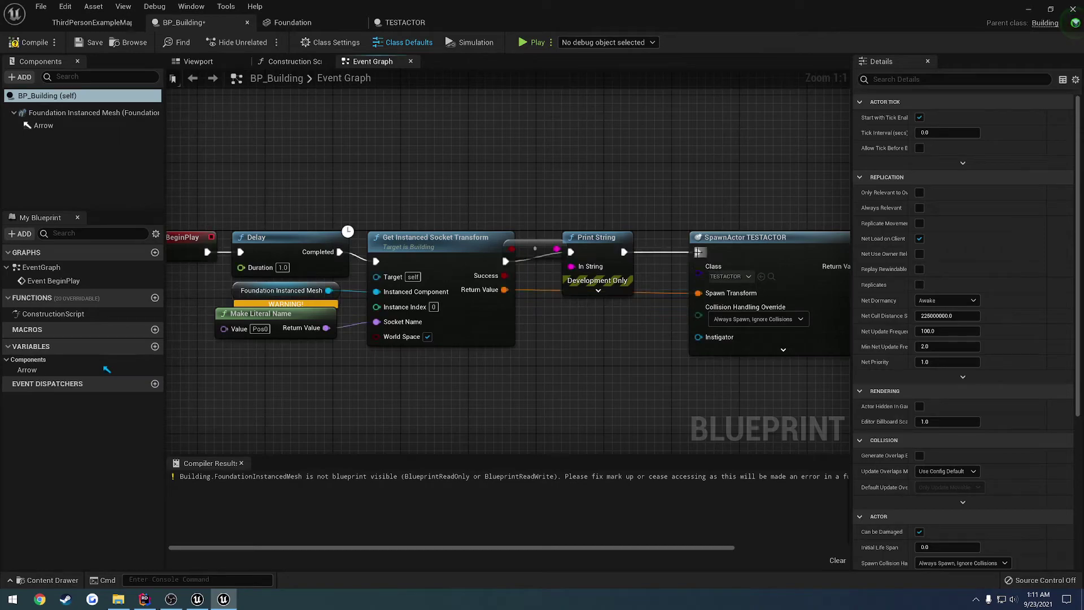
left_click(36, 42)
Step: Play ThirdPersonExampleMap, resume execution from the line 48 breakpoint and return to the running level
left_click(93, 24)
left_click(610, 42)
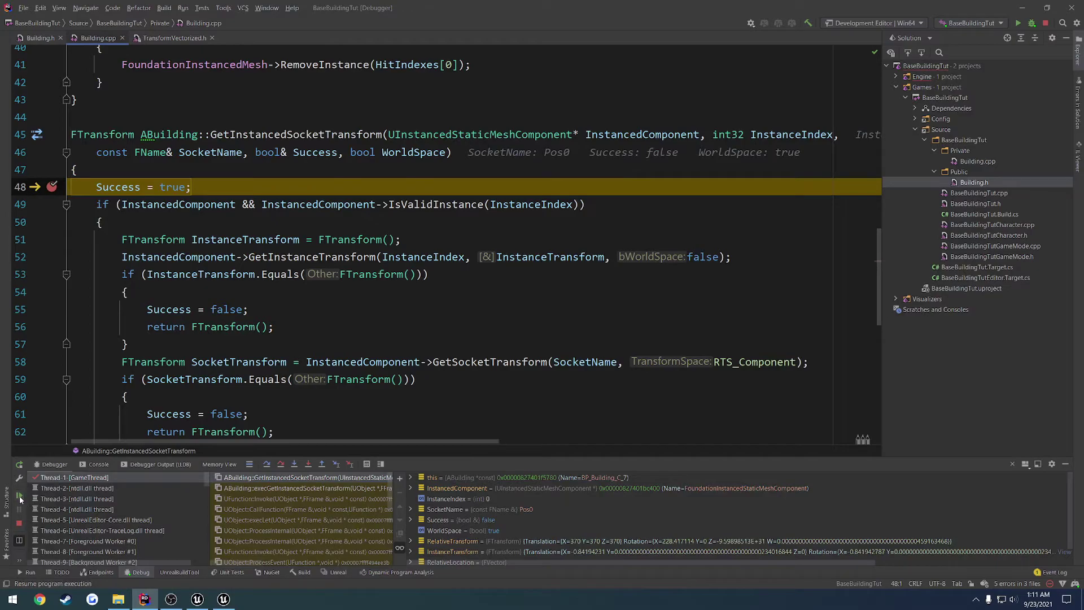
left_click(20, 497)
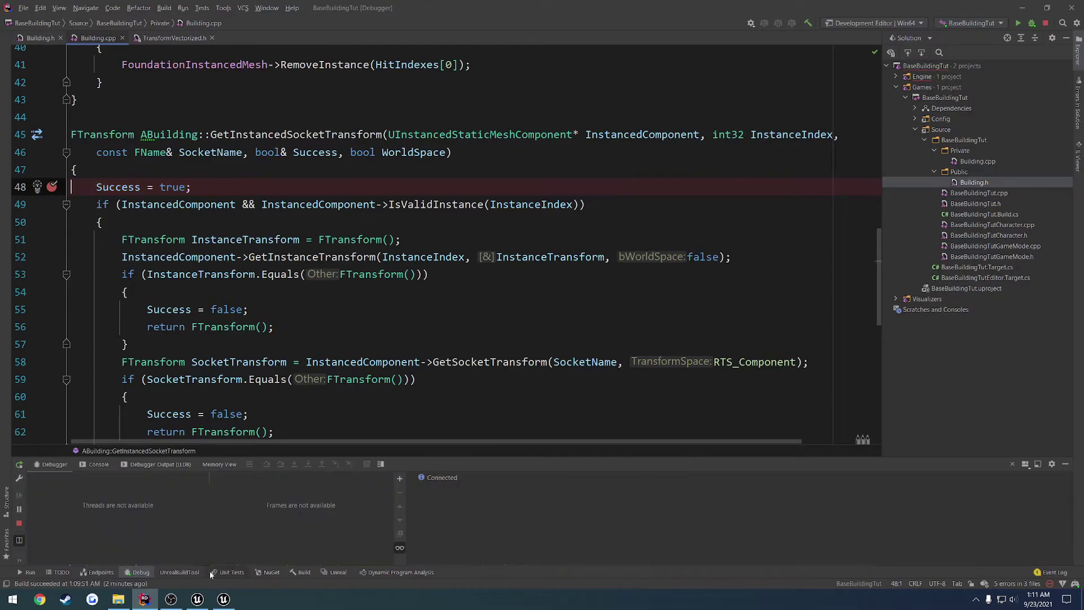
left_click(223, 599)
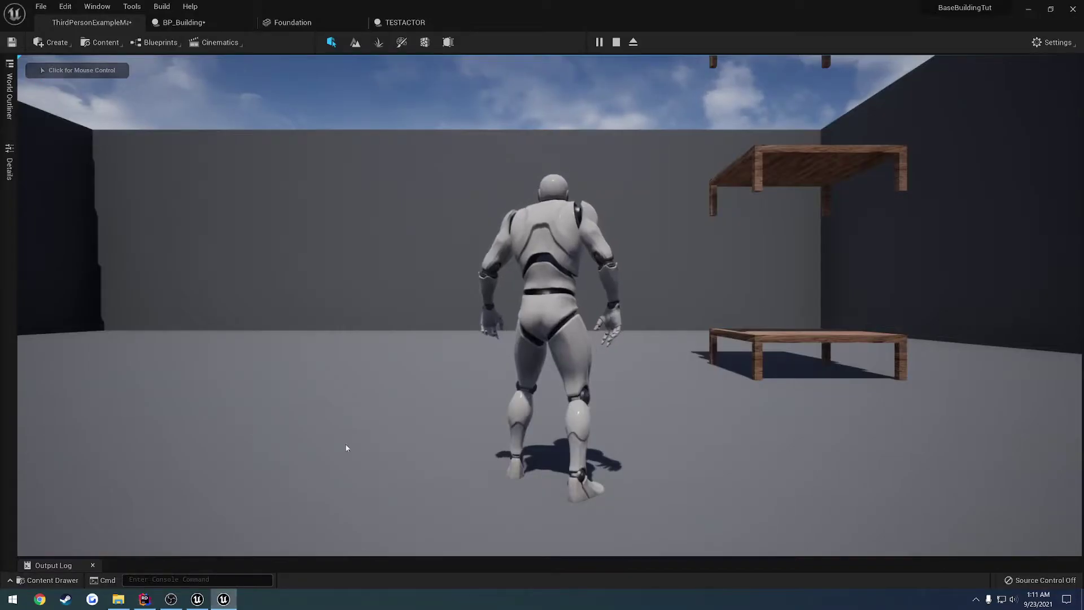
Step: Eject from the running level, inspect the spawned TESTACTOR cube's transform below the floor and stop playing
key("q")
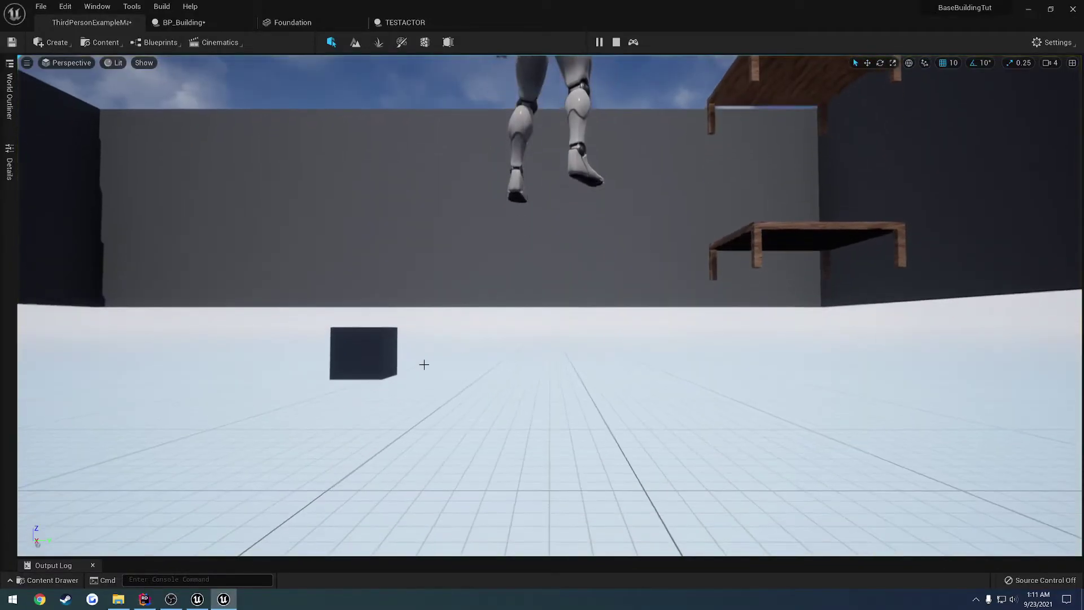
left_click(369, 355)
left_click(10, 167)
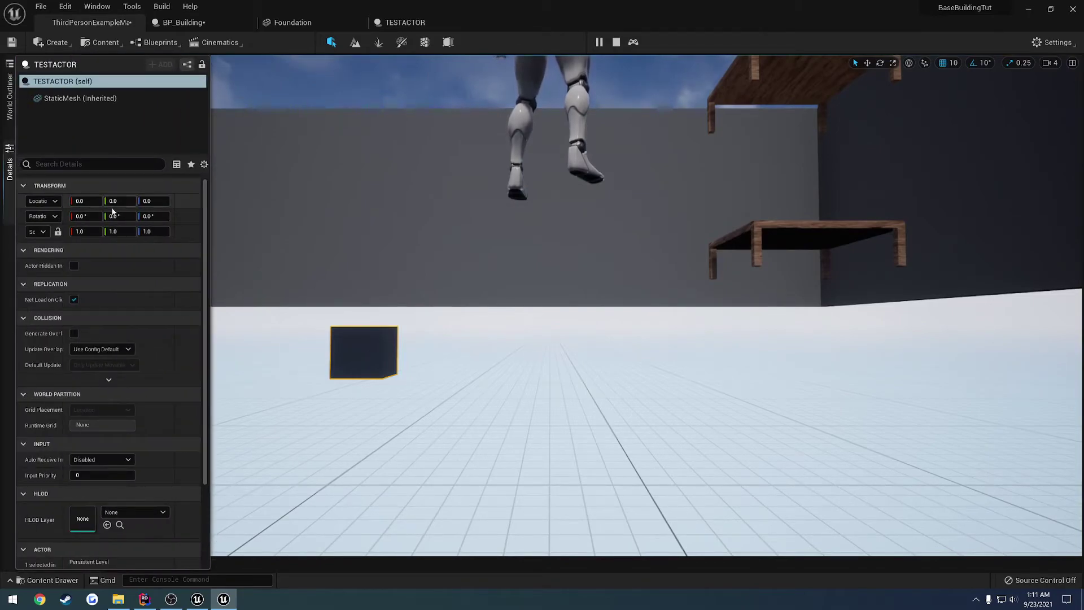
mouse_move(361, 271)
right_mouse_down()
mouse_move(354, 276)
mouse_move(370, 282)
right_mouse_up()
key("a")
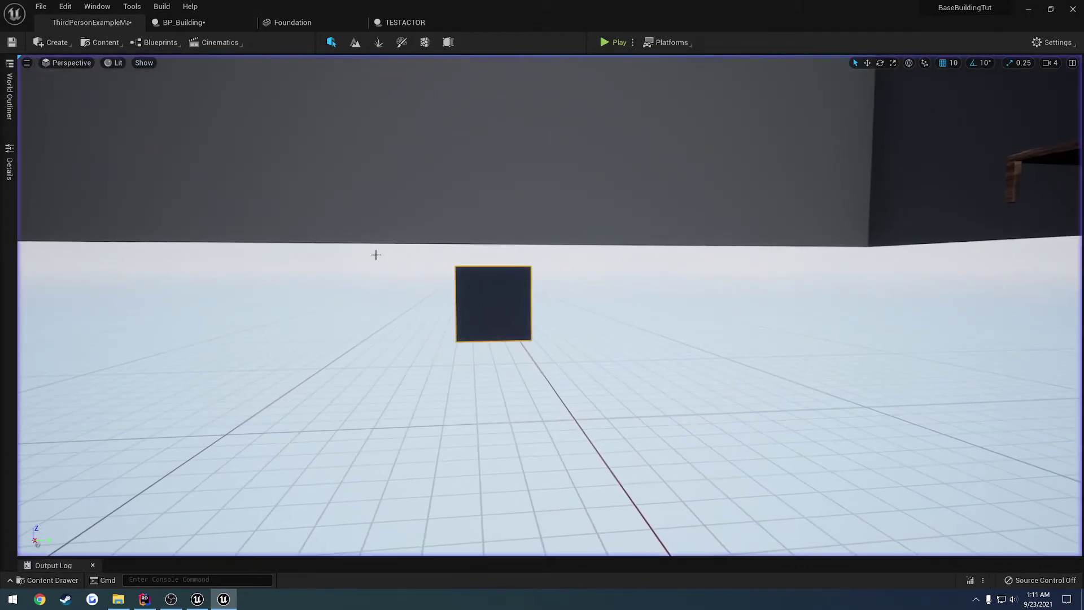
key("Escape")
Step: Switch to Rider and remove the breakpoint on line 48 of Building.cpp
key("alt+Tab")
scroll(200, 322, "down", 9)
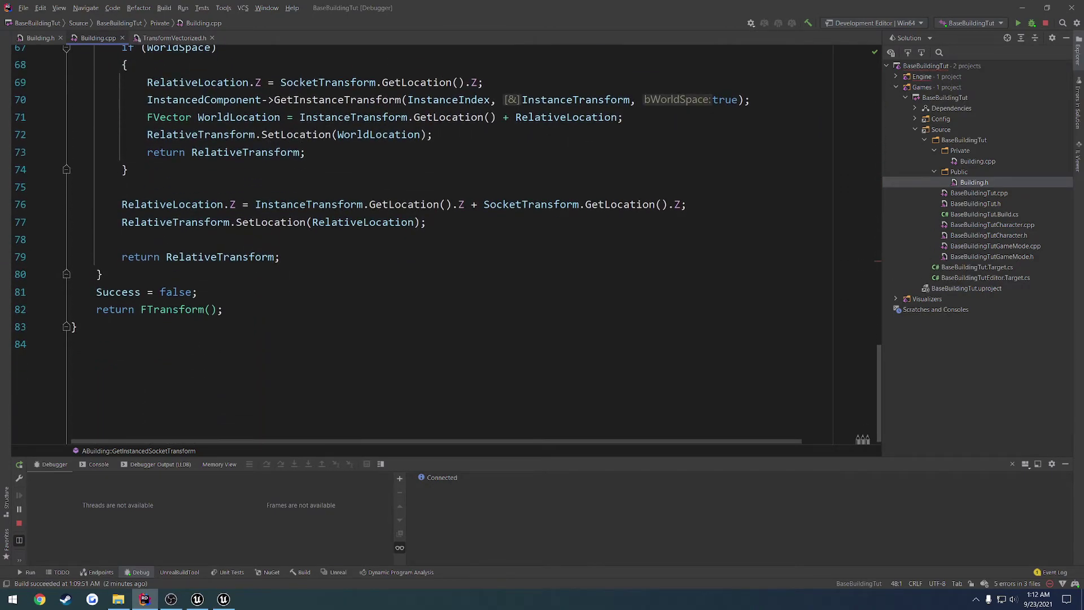
left_click(52, 293)
scroll(430, 243, "up", 9)
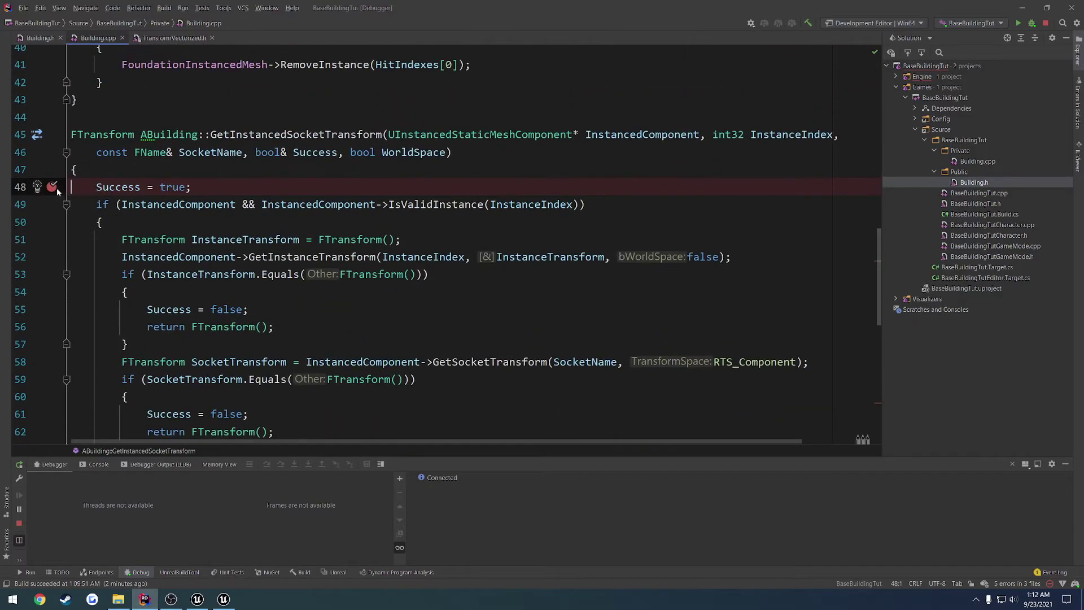
left_click(52, 187)
Step: Test-play the level in Unreal Editor and stop it, and return to Building.cpp in Rider with the debugger pane hidden
key("alt+Tab")
left_click(616, 43)
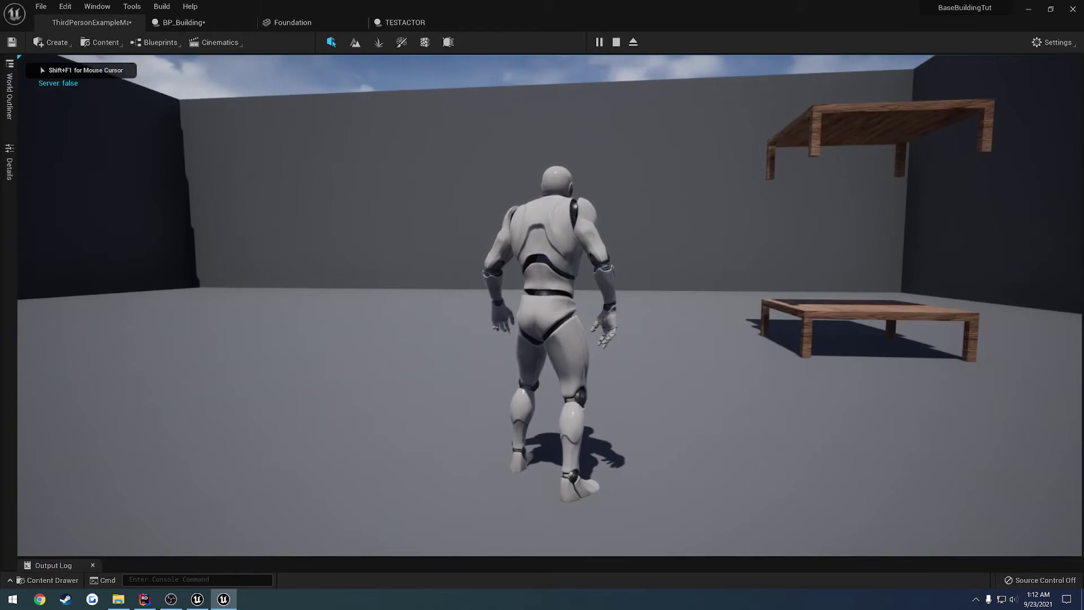
key("Escape")
left_click(144, 600)
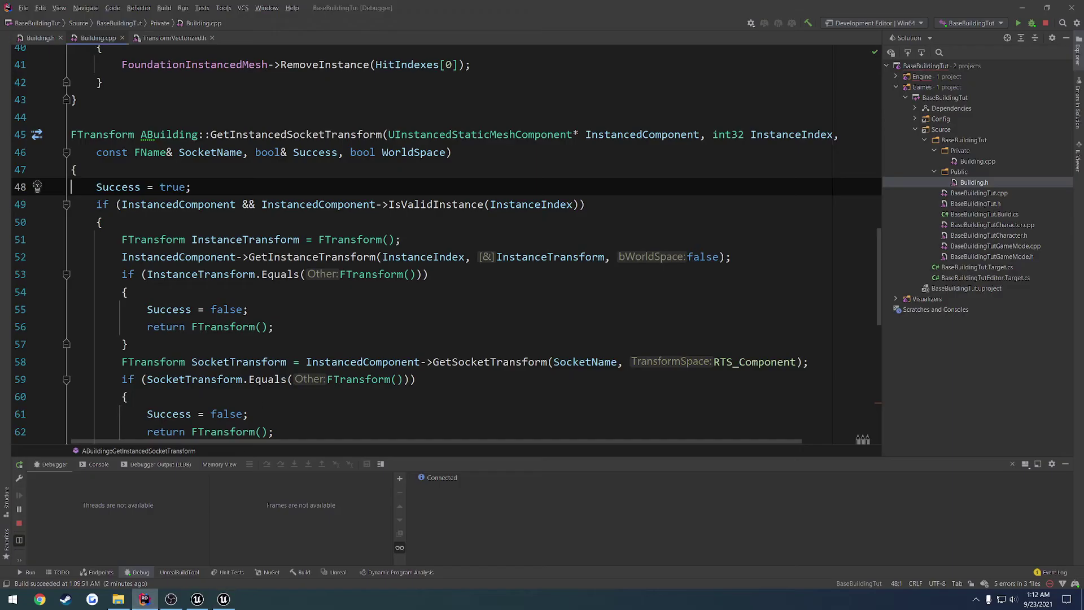
left_click(1065, 464)
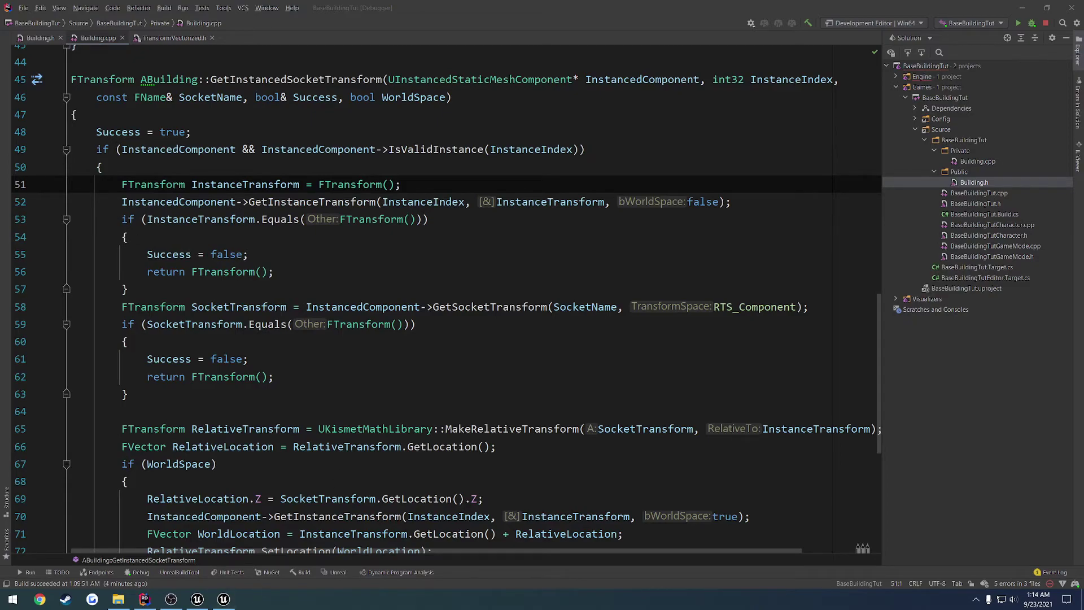
Step: Examine the InstanceTransform declaration, its GetInstanceTransform call with bWorldSpace false, and the Equals check on lines 51 to 57
left_click_drag(122, 220, 226, 289)
left_click(226, 288)
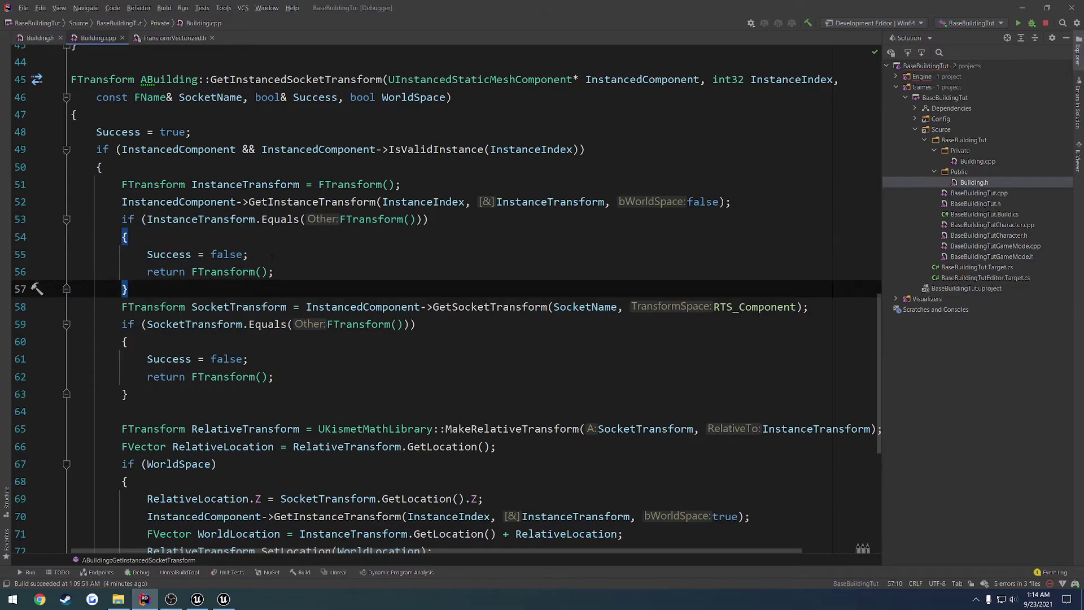
double_click(245, 185)
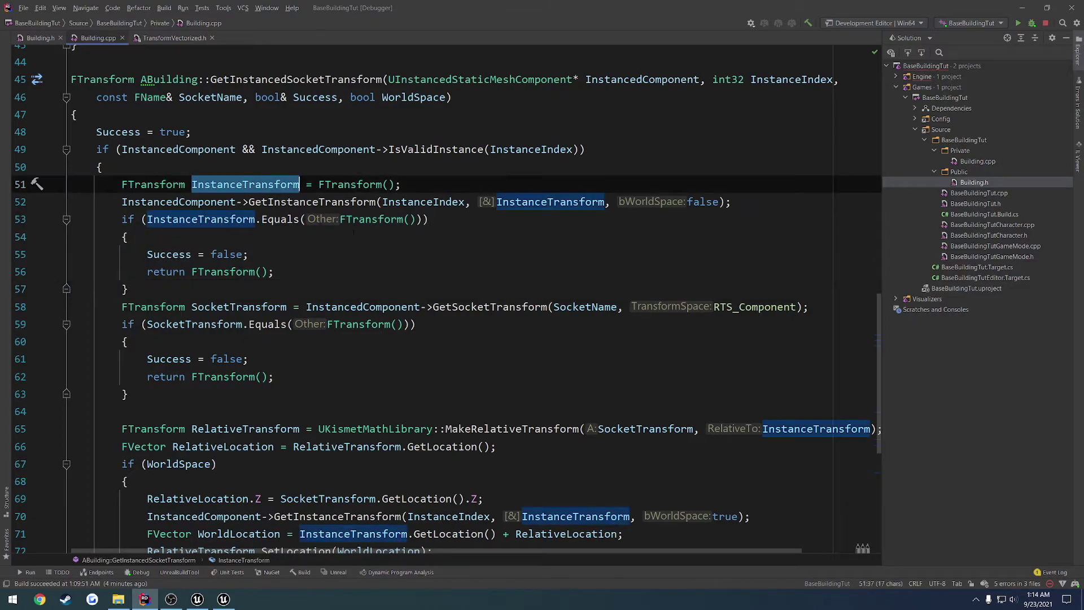
left_click(129, 236)
left_click_drag(121, 202, 732, 202)
left_click(732, 201)
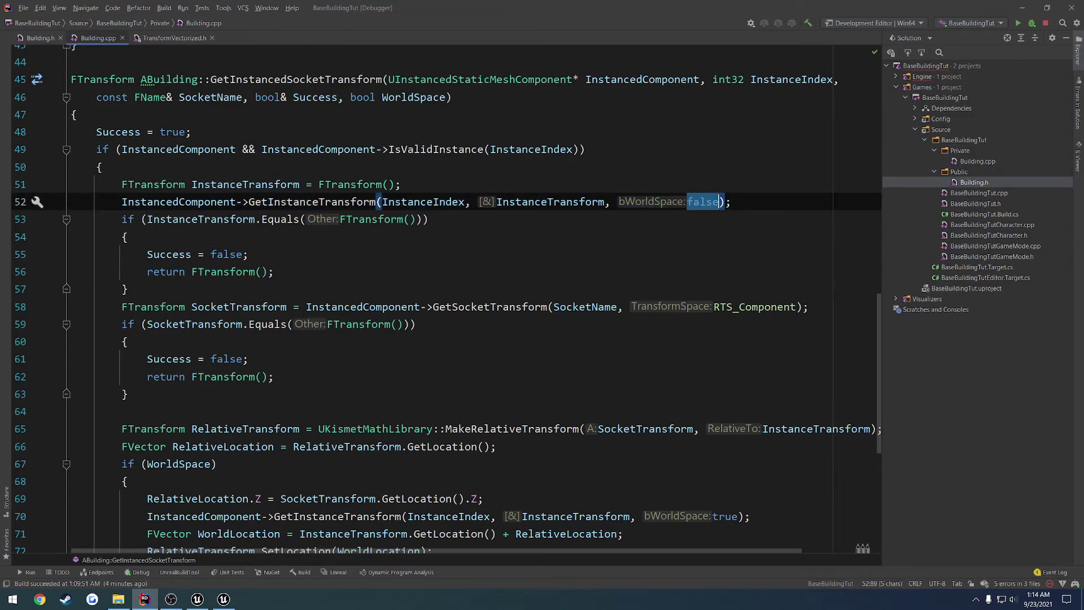
Step: Switch to Unreal Editor, play ThirdPersonExampleMap, eject from the character and select the building's foundation meshes
left_click(223, 599)
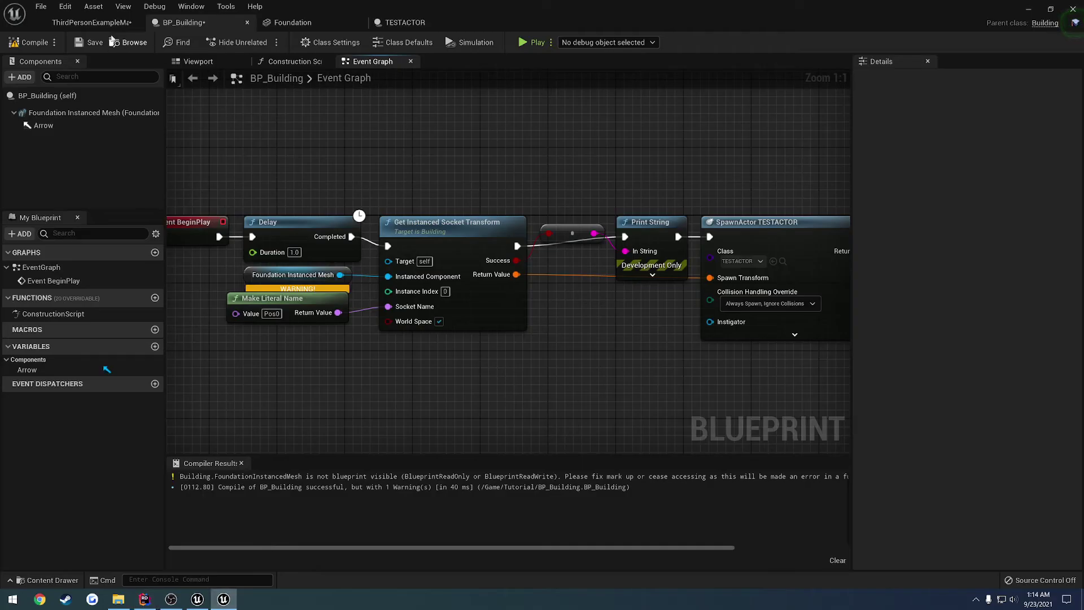
left_click(90, 22)
left_click(619, 42)
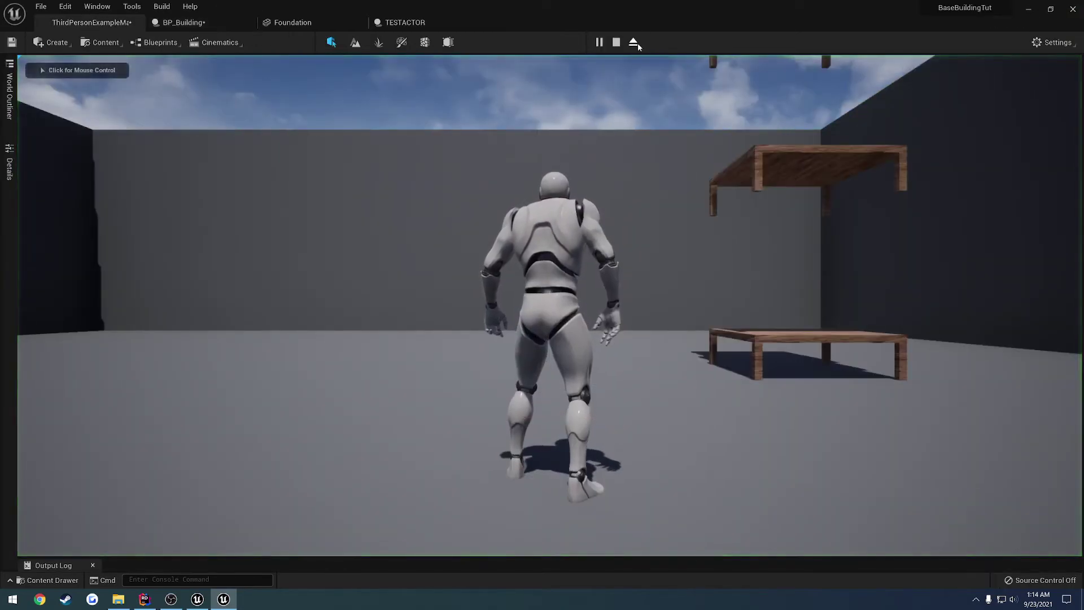
mouse_move(569, 361)
left_mouse_down()
mouse_move(542, 317)
mouse_move(568, 378)
left_mouse_up()
left_click(569, 361)
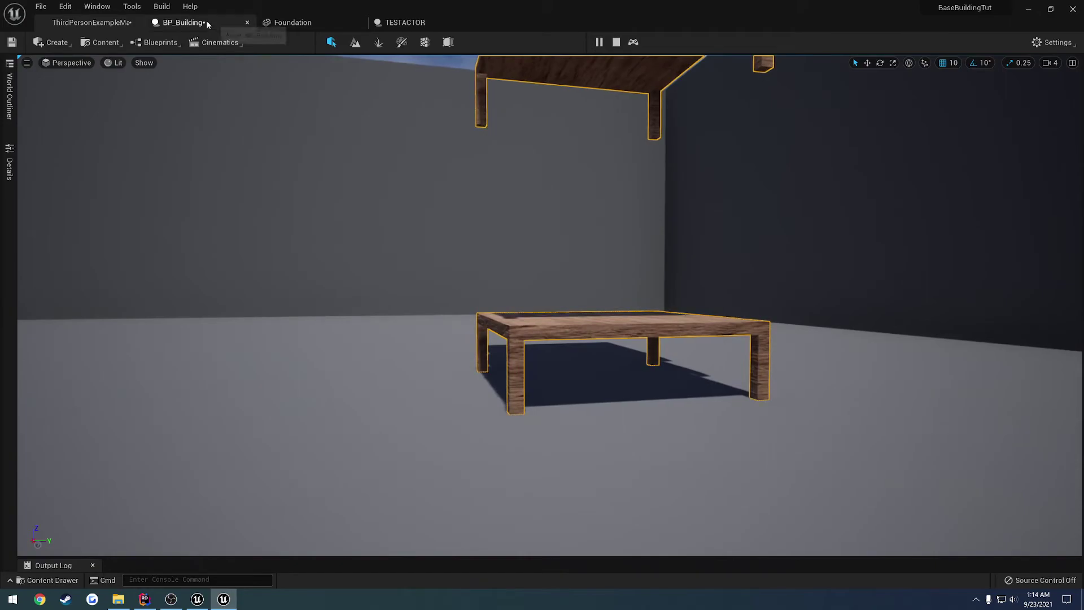
Step: Examine the lower foundation's nearest corner and legs up close in the running level
left_click(182, 22)
left_click(91, 22)
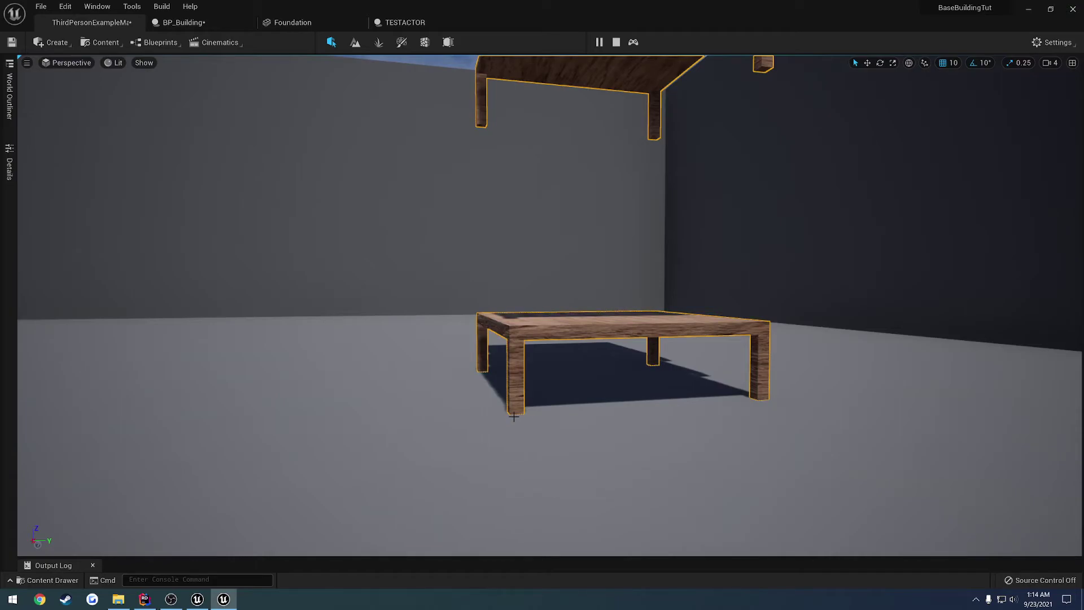
key("w")
right_click_drag(525, 414, 523, 438)
key("w")
right_click_drag(524, 379, 523, 401)
key("s")
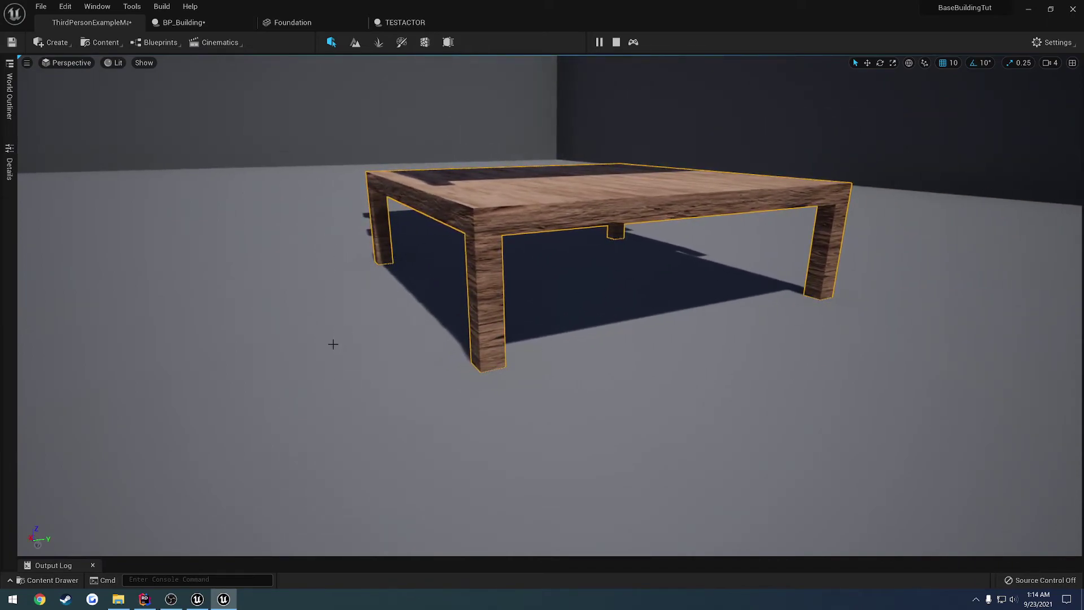
Step: In Building.cpp, delete the if block on lines 53 to 57 that compares InstanceTransform with an empty FTransform
left_click(145, 598)
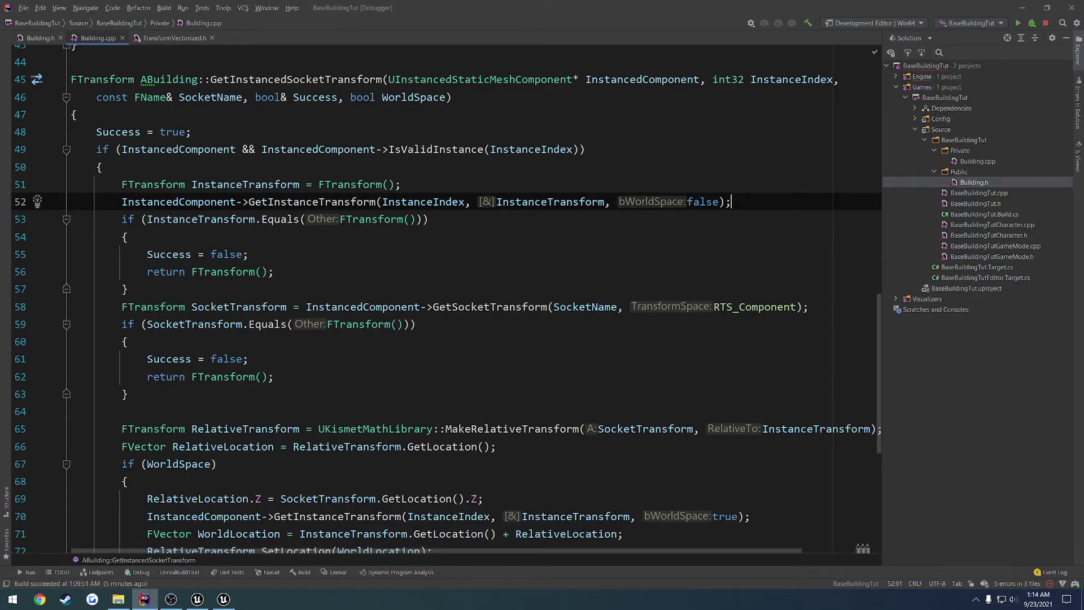
left_click_drag(122, 220, 129, 289)
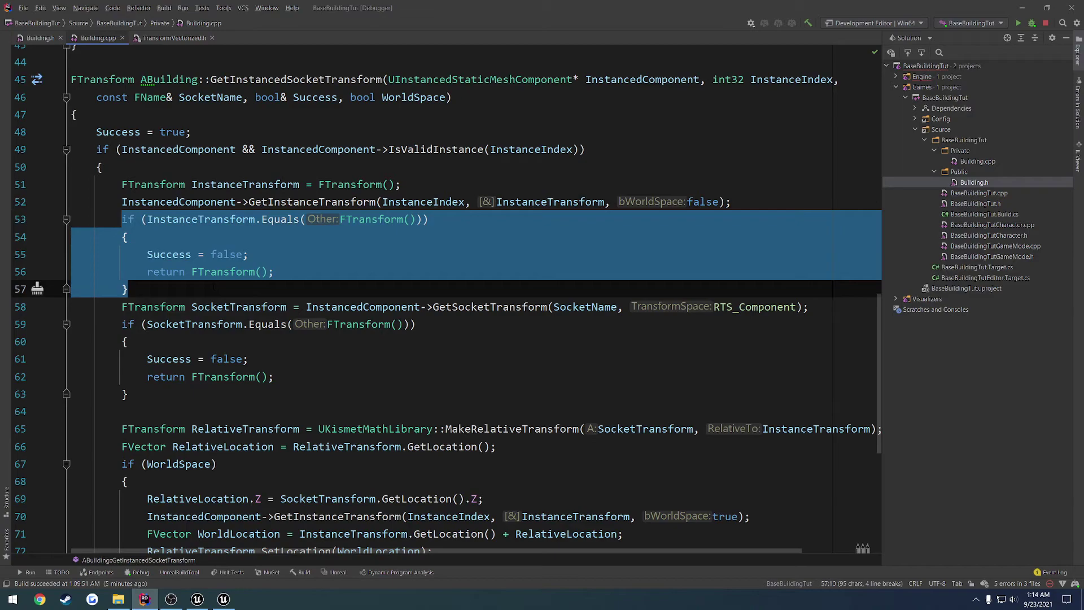
key("BackSpace")
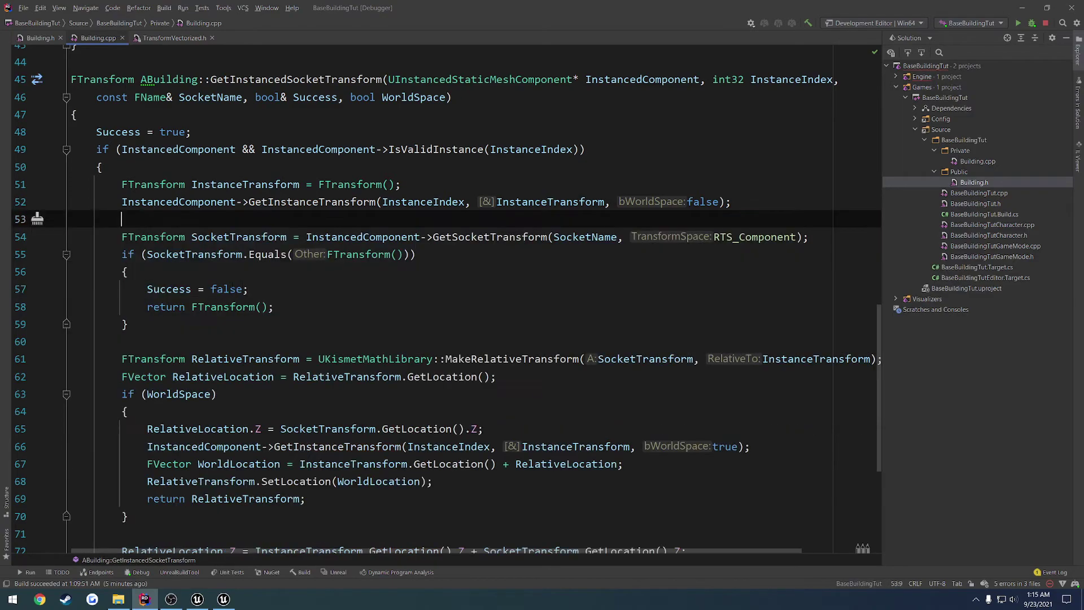
left_click(294, 276)
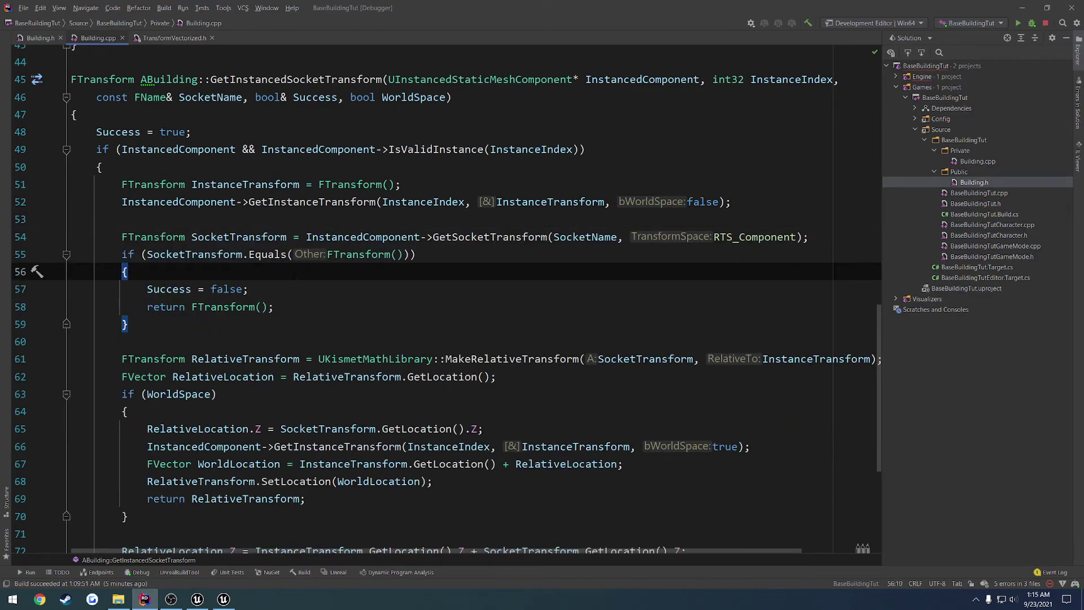
left_click(217, 218)
left_click(282, 289)
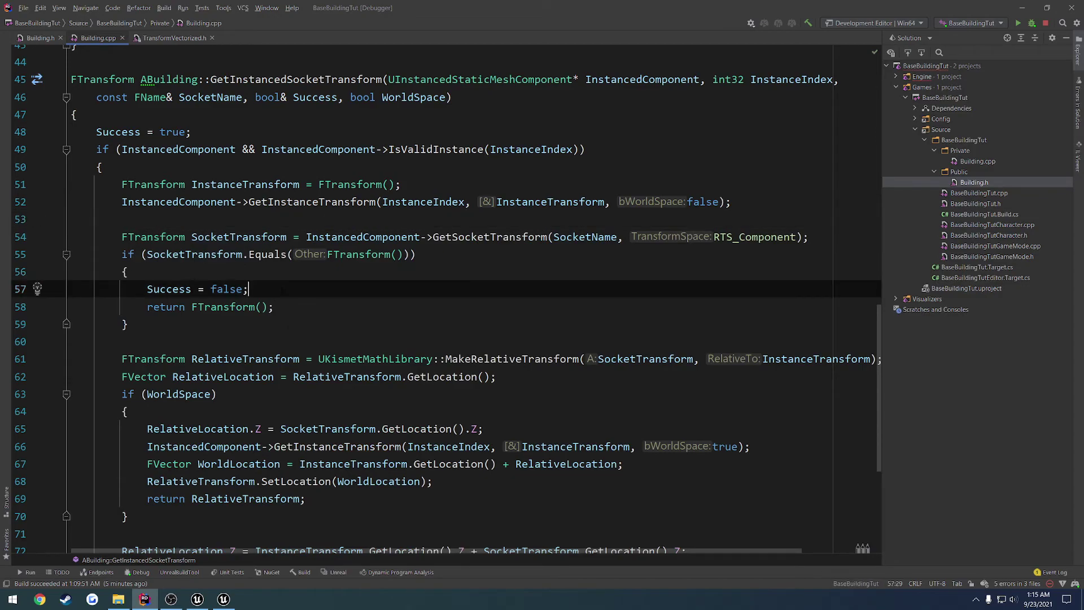
Step: Switch to Unreal Editor and recompile the modified Building.cpp with Live Coding, closing the console window
left_click(224, 598)
right_click_drag(488, 382, 499, 376)
key("Escape")
key("ctrl+alt+F11")
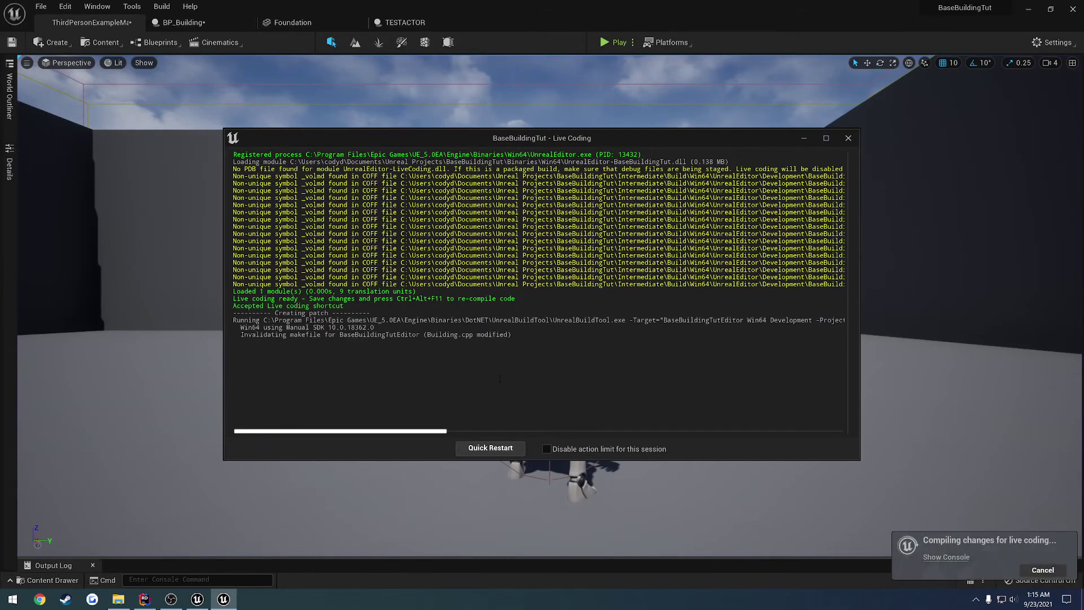
left_click(847, 138)
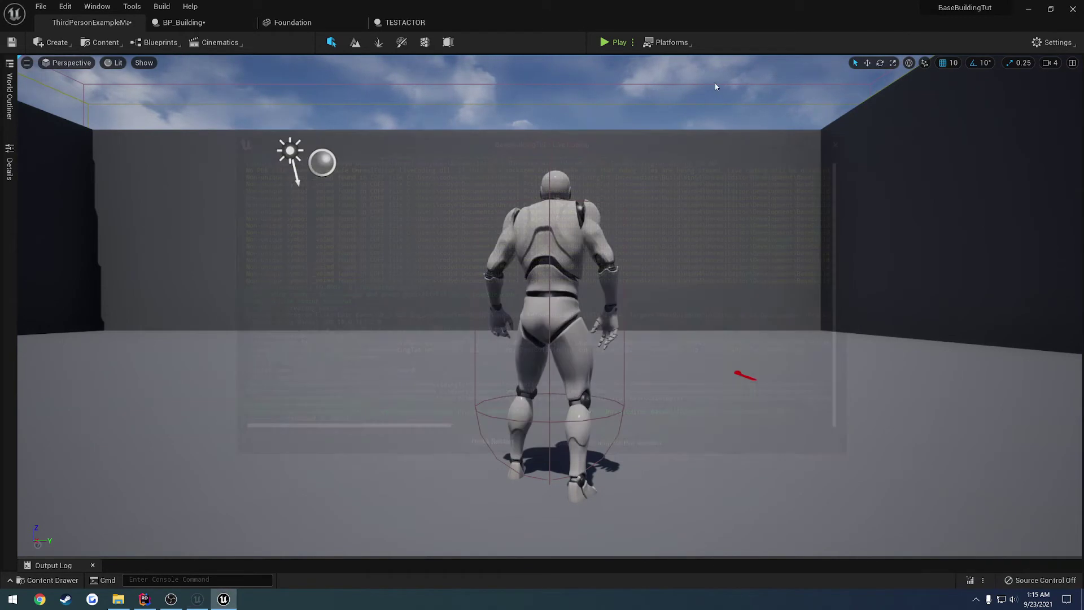
Step: Play ThirdPersonExampleMap and walk the character to the foundation to check where TESTACTOR's cube spawns, ending the session after the check
left_click(610, 48)
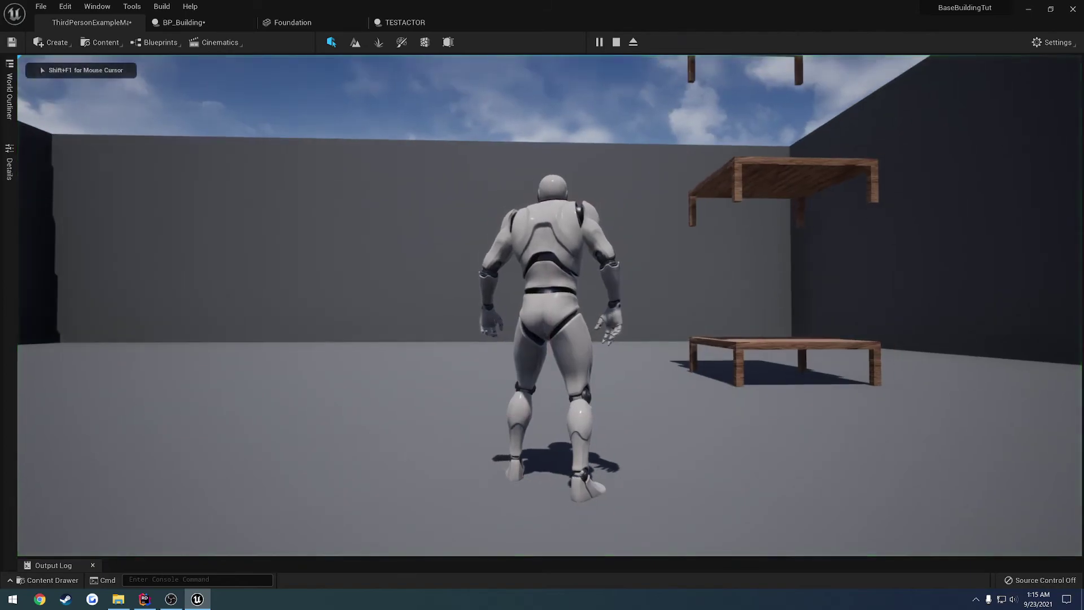
key("w")
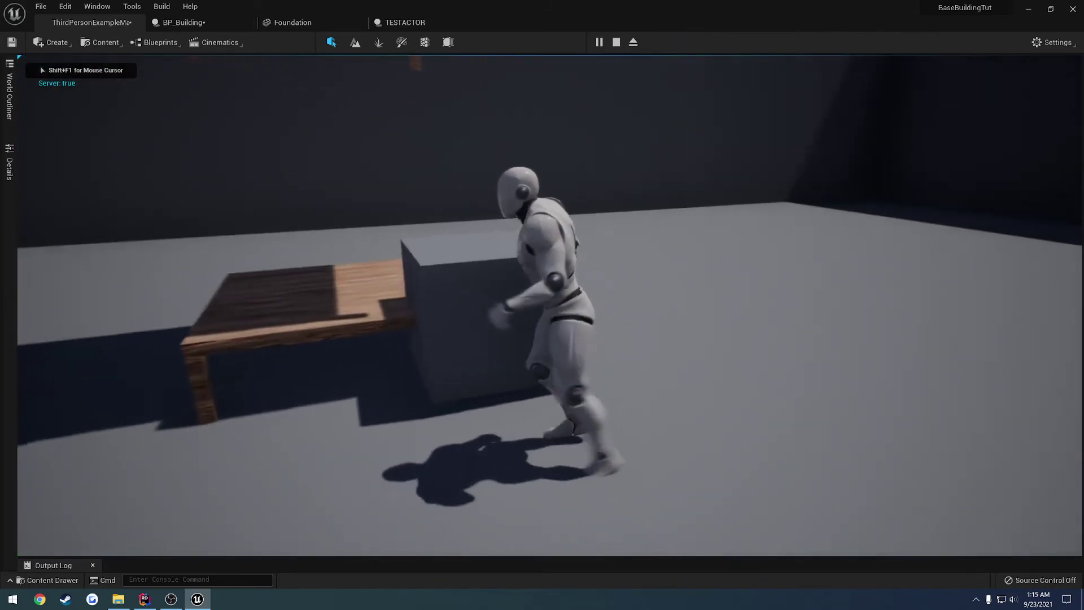
key("d")
key("Escape")
Step: Assign the Wall static mesh to TESTACTOR's StaticMesh component and compile the blueprint
left_click(405, 22)
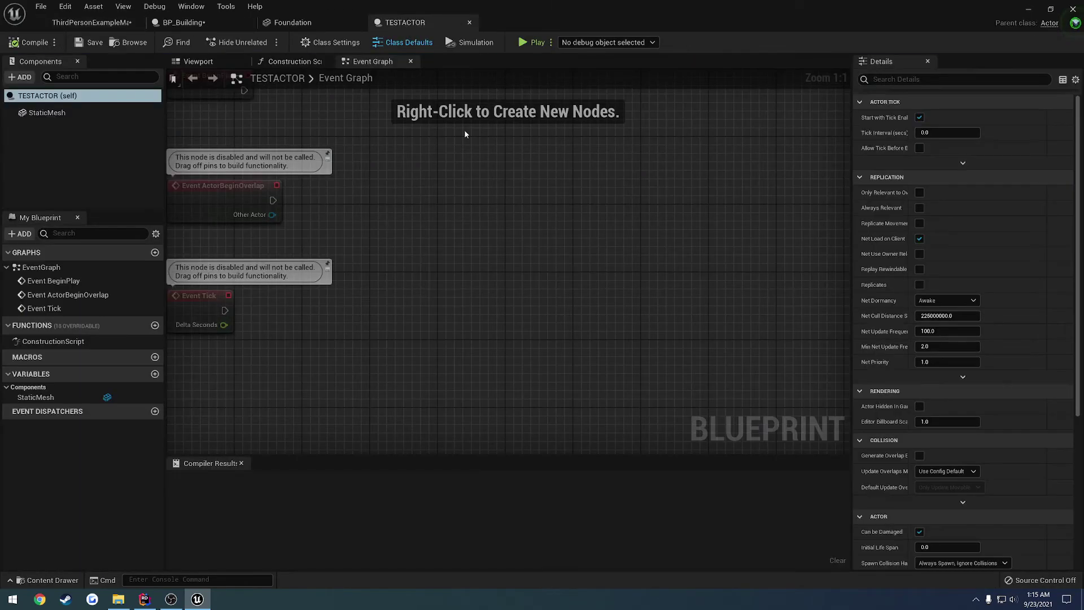
left_click(102, 112)
left_click(992, 285)
type("wal")
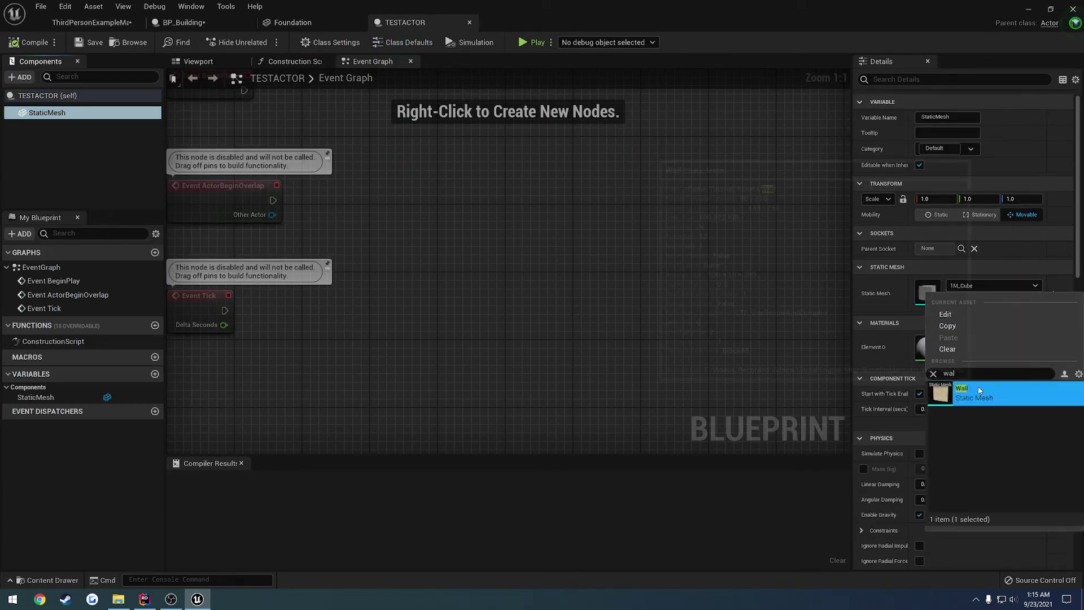
left_click(979, 390)
left_click(31, 41)
Step: Play ThirdPersonExampleMap again and run around the foundations to check the spawned wall's placement, then stop playing
left_click(92, 22)
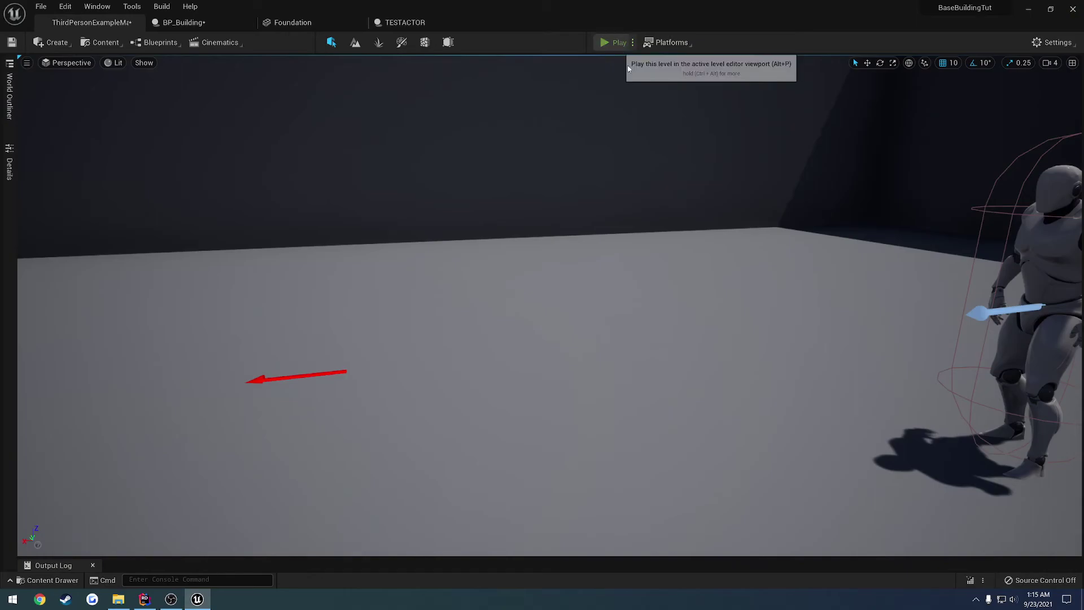
left_click(600, 42)
key("w")
key("d")
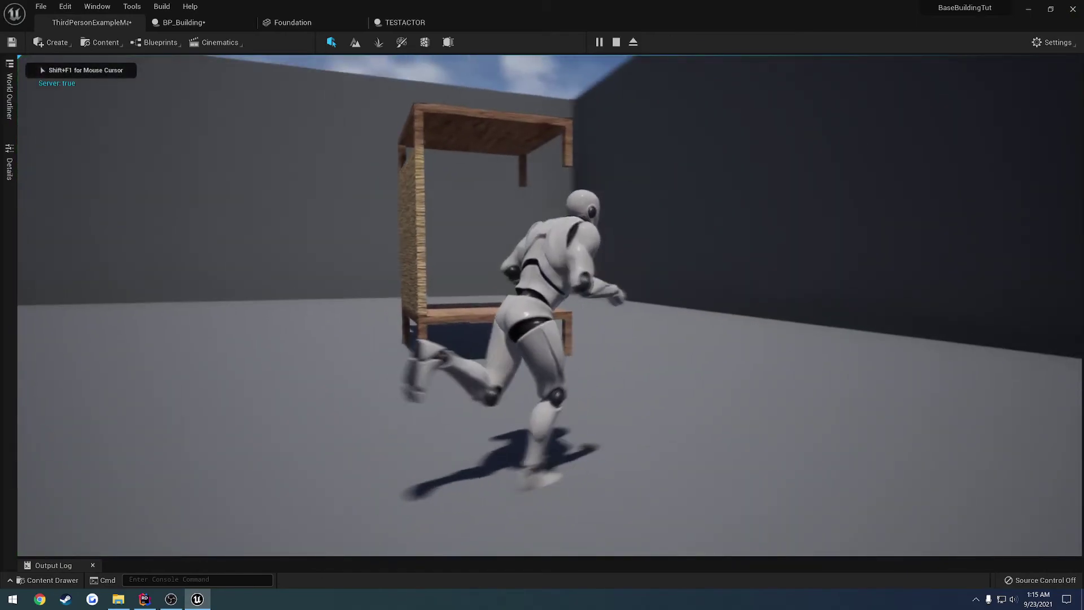
key("Escape")
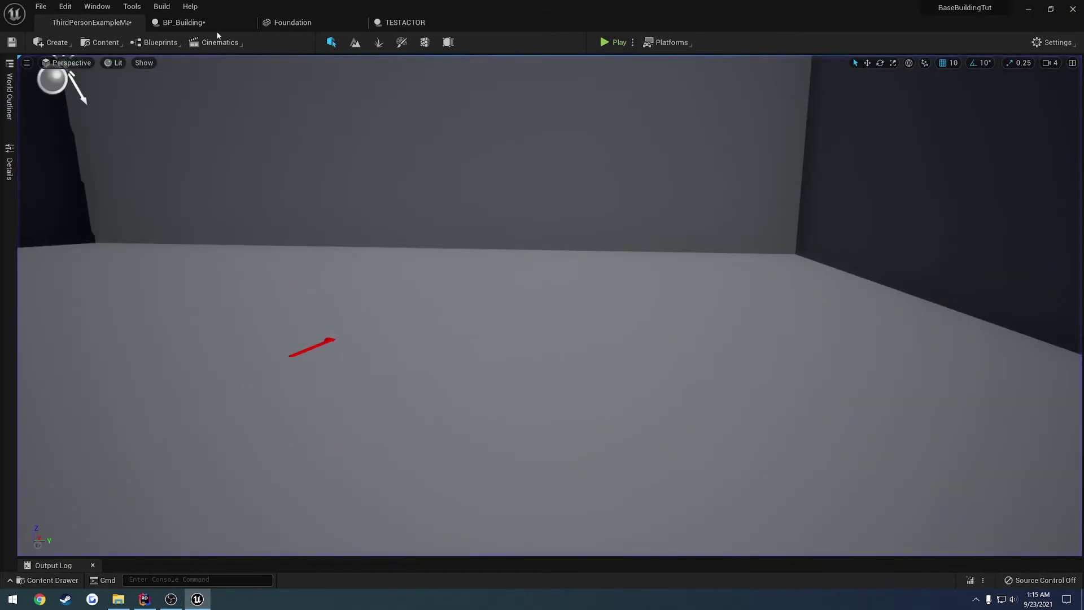
Step: In BP_Building, delete the Print String and its conversion node, connect Get Instanced Socket Transform directly to SpawnActor TESTACTOR, and save
left_click(182, 22)
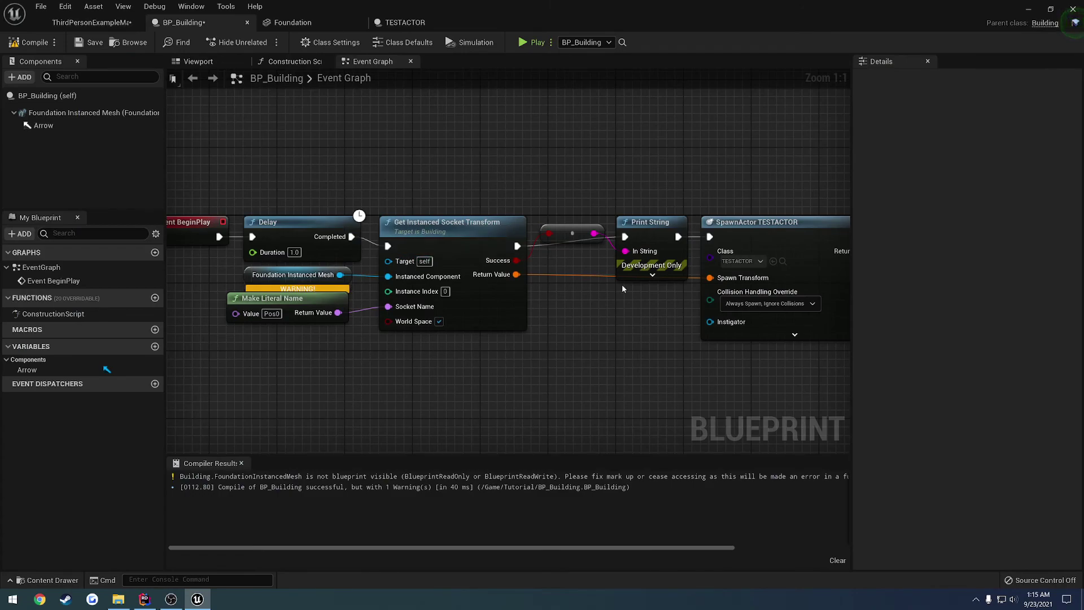
left_click_drag(577, 262, 689, 238)
key("Delete")
left_click_drag(732, 242, 597, 236)
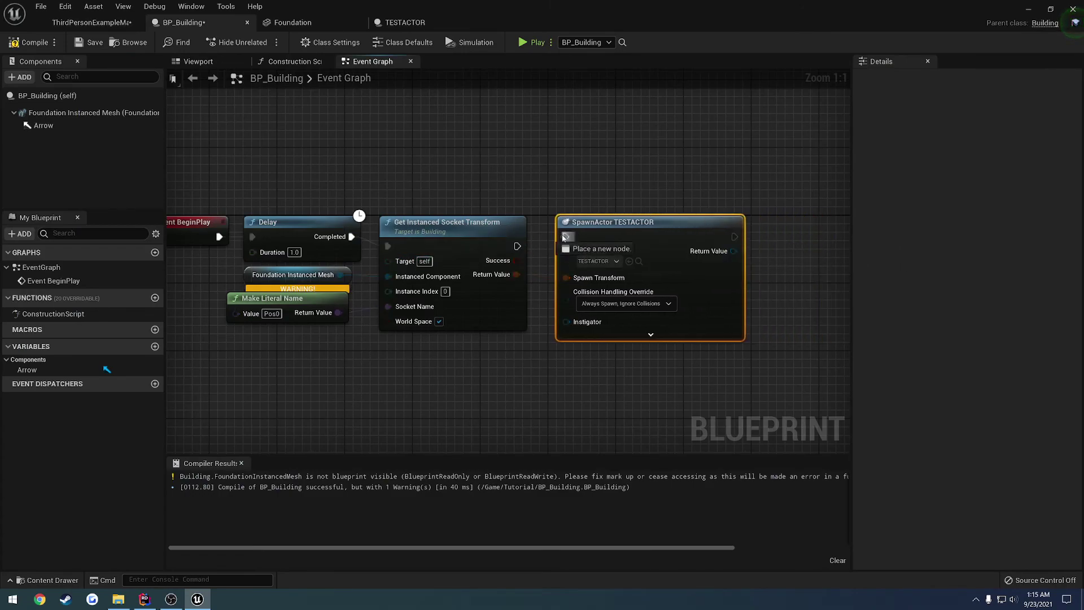
key("ctrl+s")
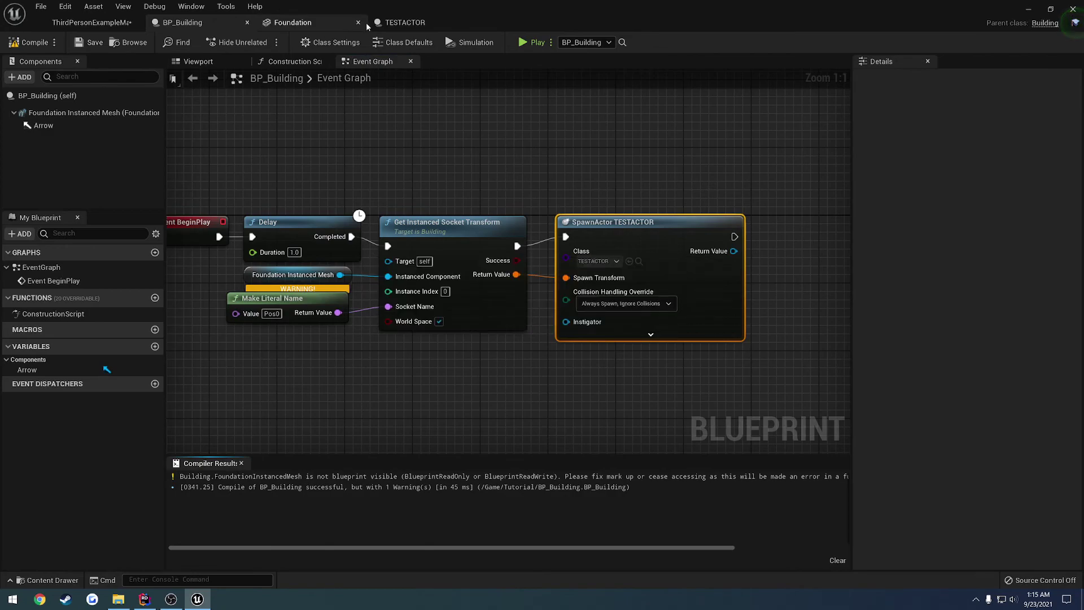
Step: Return to ThirdPersonExampleMap and save the level together with all modified assets
left_click(429, 22)
left_click(336, 23)
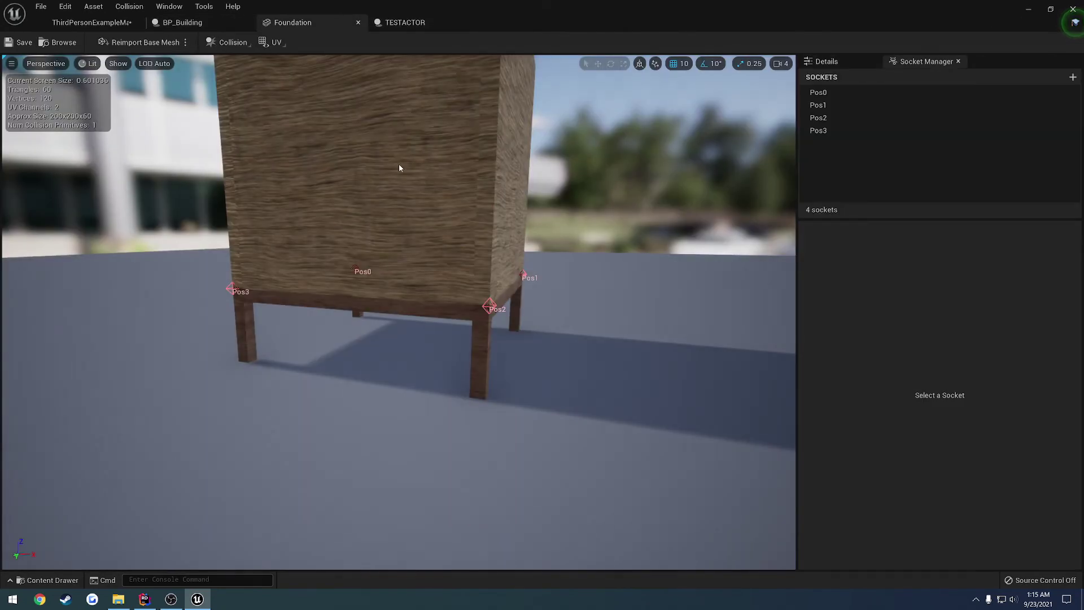
left_click(95, 24)
left_click(41, 7)
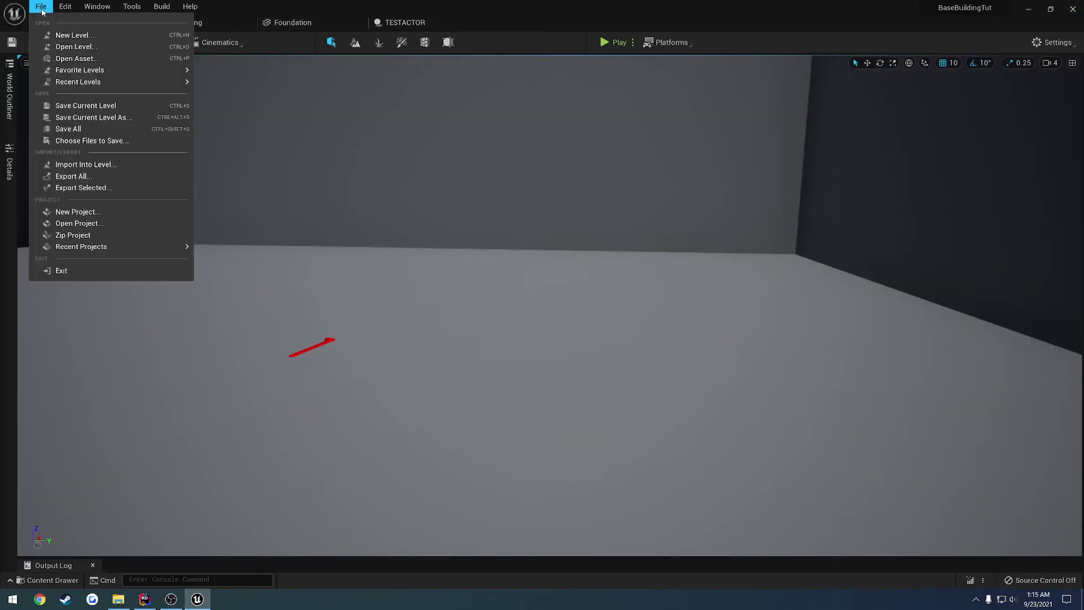
left_click(78, 129)
mouse_move(379, 224)
right_mouse_down()
mouse_move(390, 225)
mouse_move(379, 224)
right_mouse_up()
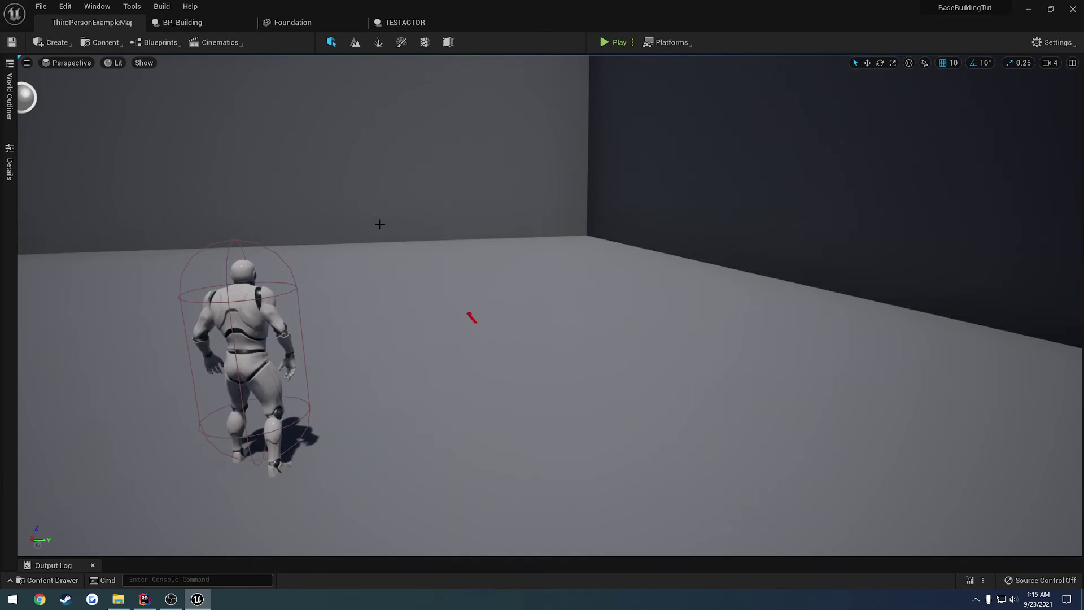
right_click_drag(380, 224, 339, 217)
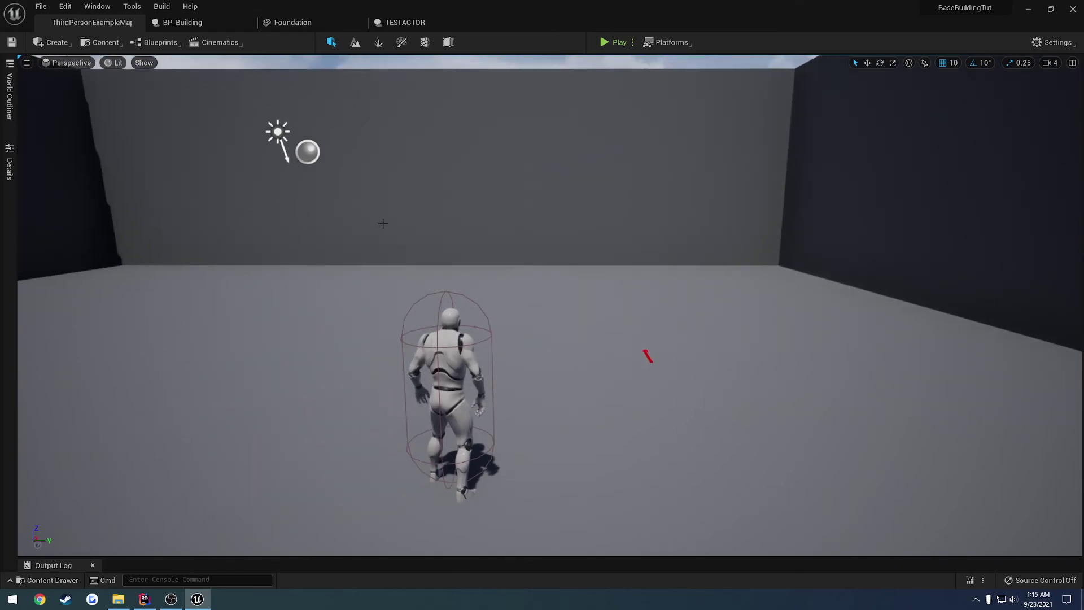